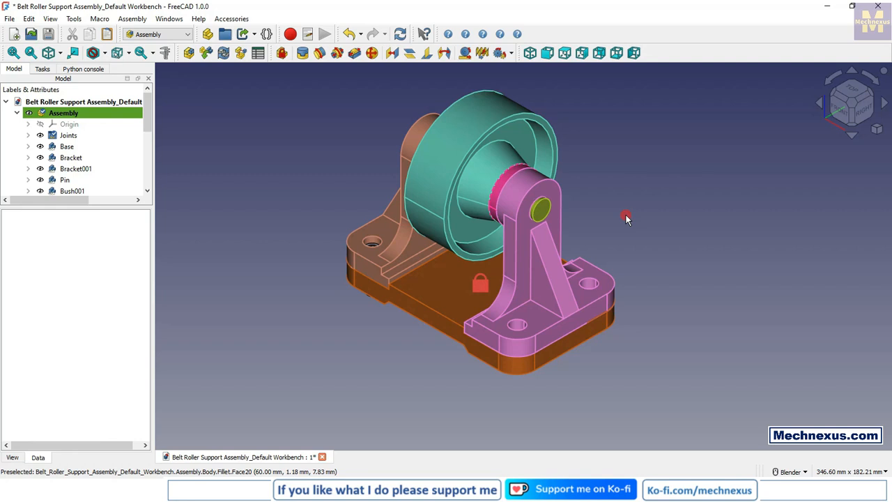
Step: Examine the belt roller support assembly's bracket holes and inserted screw from several angles, and enlarge the model tree to list all parts
{"action": "scroll", "coordinate": [355, 210], "scroll_direction": "up", "scroll_amount": 5}
{"action": "middle_click_drag", "start_coordinate": [331, 259], "coordinate": [381, 303]}
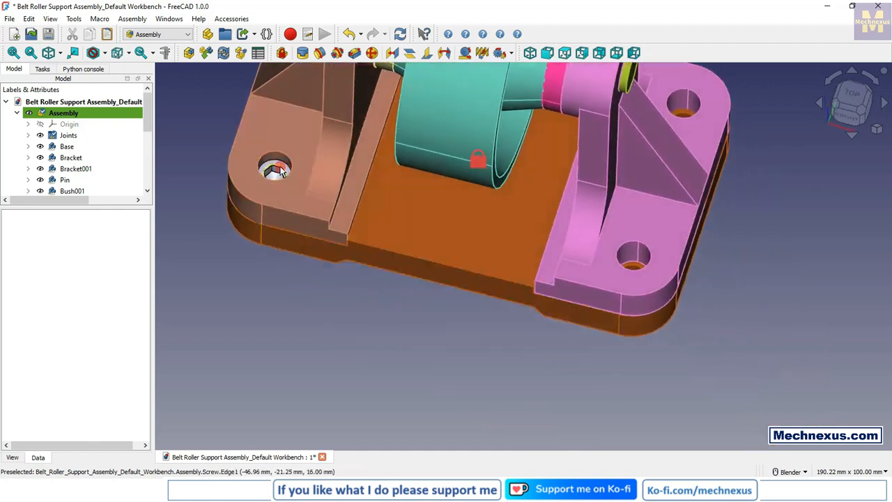
{"action": "scroll", "coordinate": [334, 274], "scroll_direction": "down", "scroll_amount": 3}
{"action": "middle_click_drag", "start_coordinate": [334, 274], "coordinate": [374, 200]}
{"action": "scroll", "coordinate": [375, 201], "scroll_direction": "down", "scroll_amount": 3}
{"action": "middle_click_drag", "start_coordinate": [402, 313], "coordinate": [355, 332]}
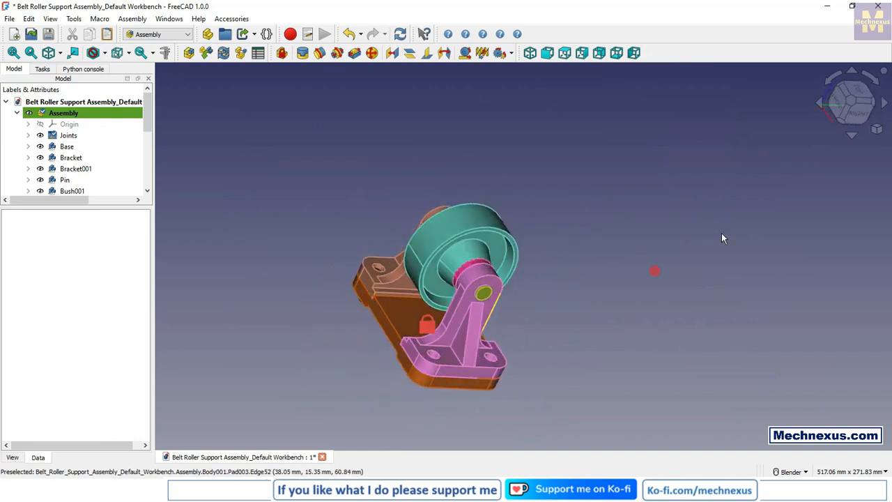
{"action": "left_click", "coordinate": [877, 134]}
{"action": "mouse_move", "coordinate": [795, 136]}
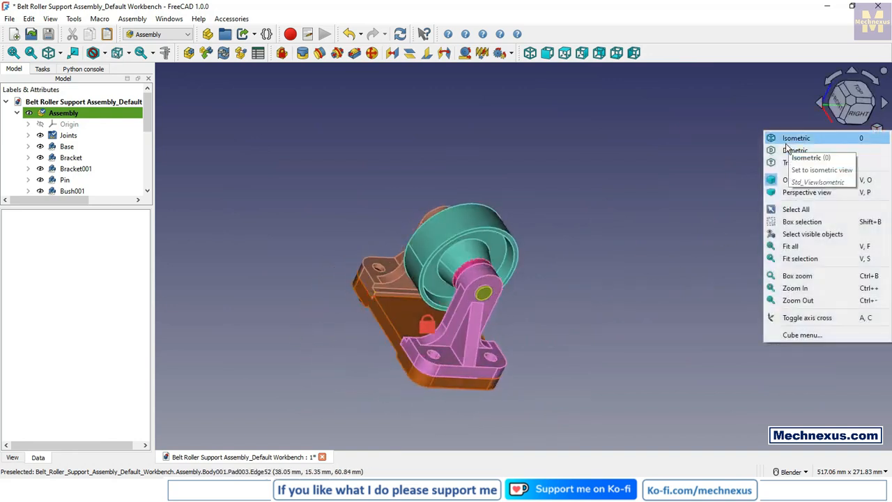
{"action": "left_click", "coordinate": [809, 169]}
{"action": "middle_click_drag", "start_coordinate": [435, 390], "coordinate": [490, 435]}
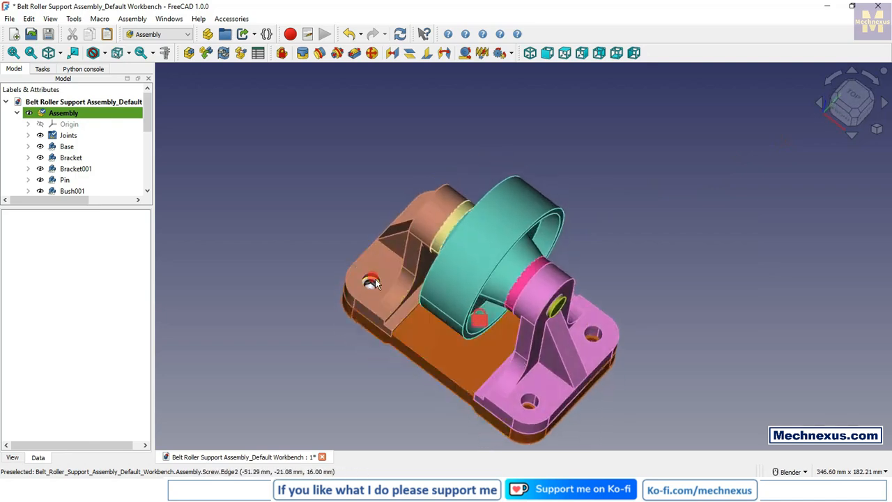
{"action": "middle_click_drag", "start_coordinate": [392, 379], "coordinate": [442, 362]}
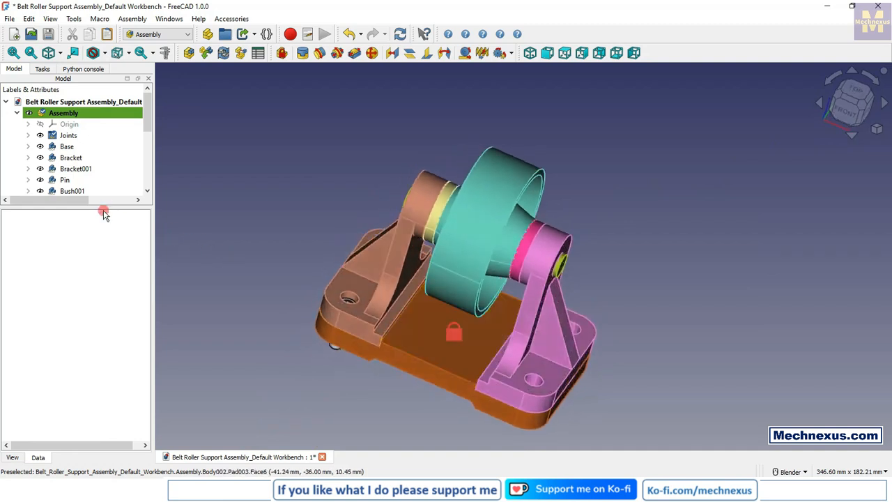
{"action": "left_click_drag", "start_coordinate": [105, 206], "coordinate": [104, 300]}
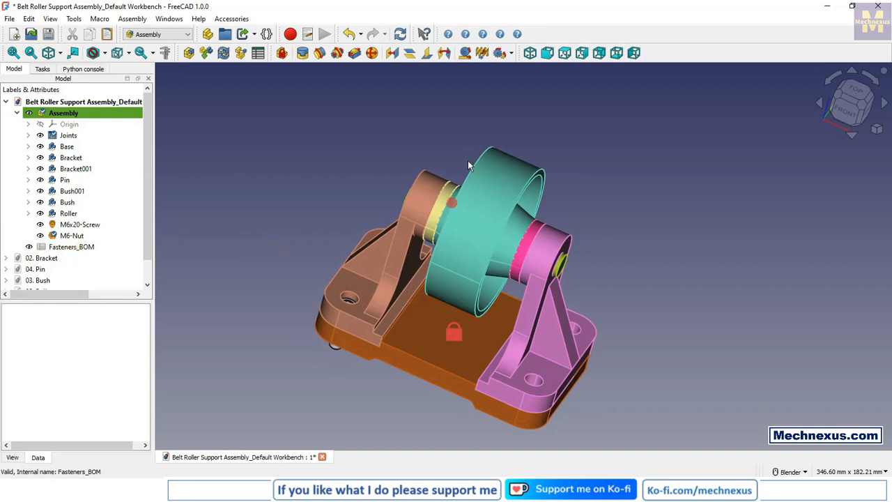
Step: Check the installed FreeCAD version in the About information and close it
{"action": "left_click", "coordinate": [199, 19]}
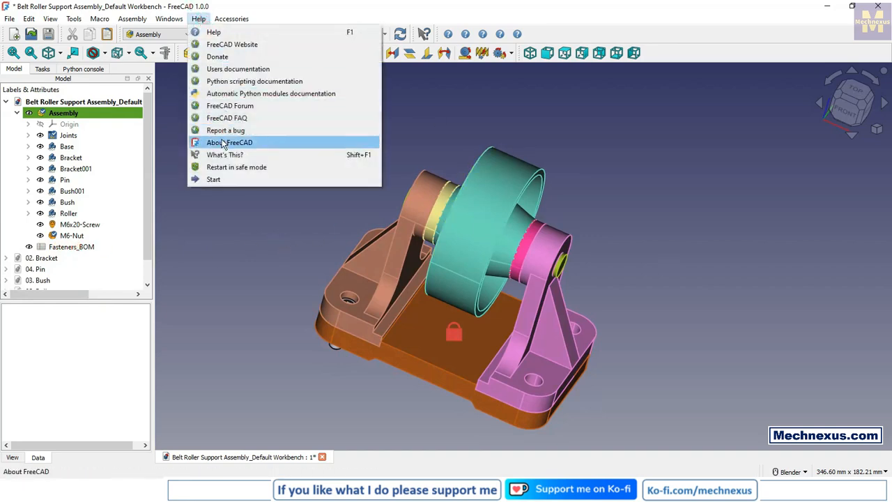
{"action": "left_click", "coordinate": [224, 144]}
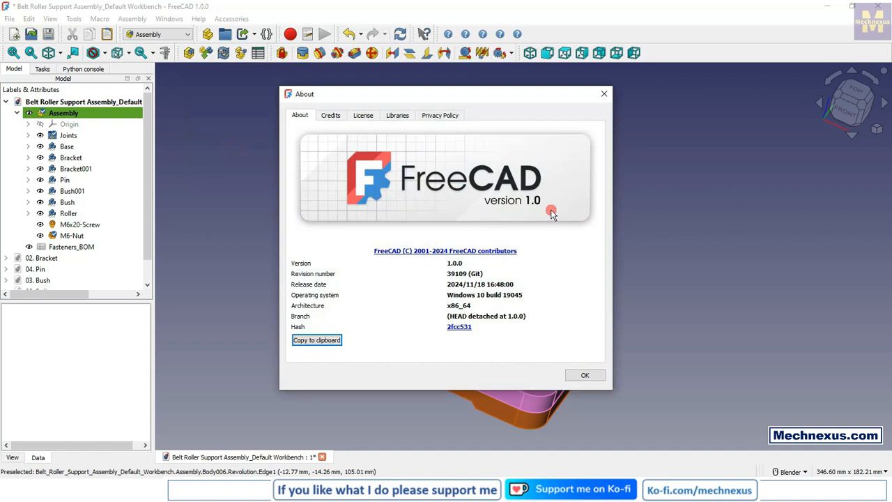
{"action": "left_click", "coordinate": [604, 94]}
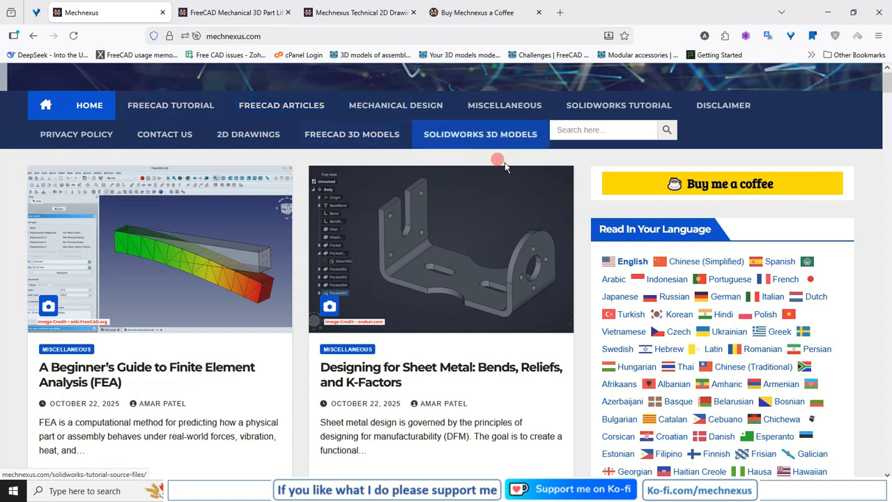
Step: Switch to the web browser and look through the articles on the mechnexus.com homepage
{"action": "scroll", "coordinate": [585, 238], "scroll_direction": "down", "scroll_amount": 2}
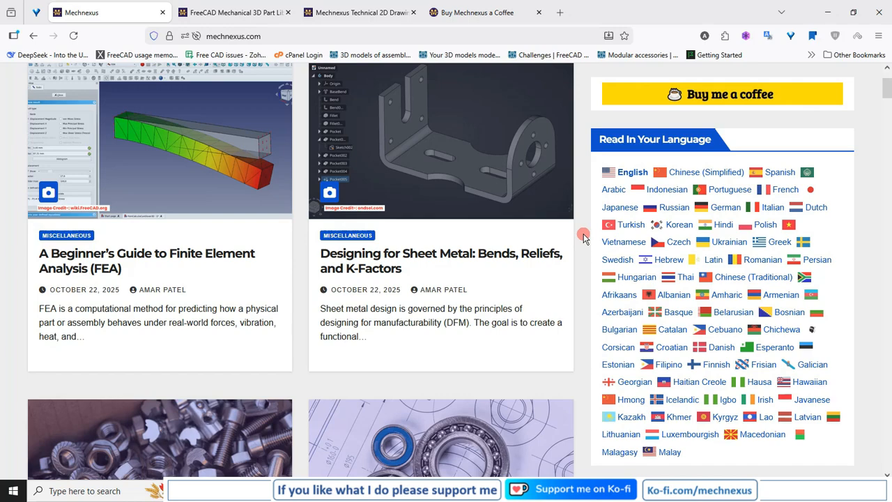
{"action": "scroll", "coordinate": [584, 238], "scroll_direction": "down", "scroll_amount": 7}
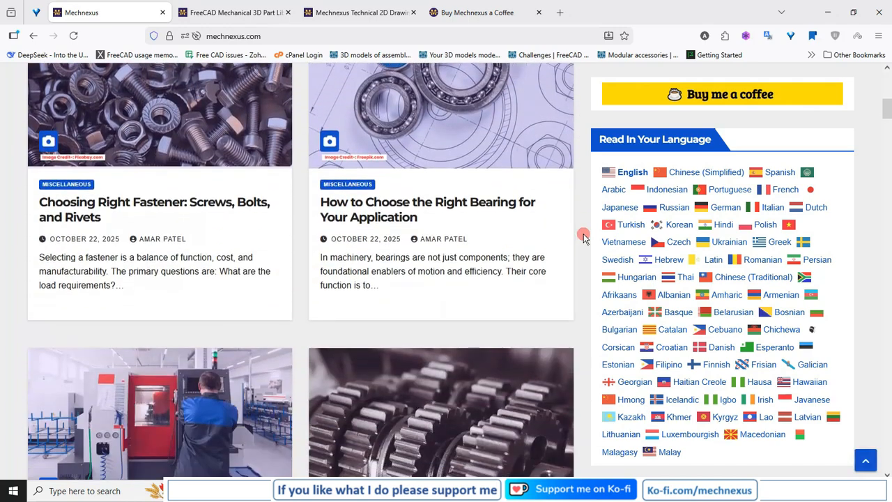
{"action": "scroll", "coordinate": [584, 238], "scroll_direction": "down", "scroll_amount": 3}
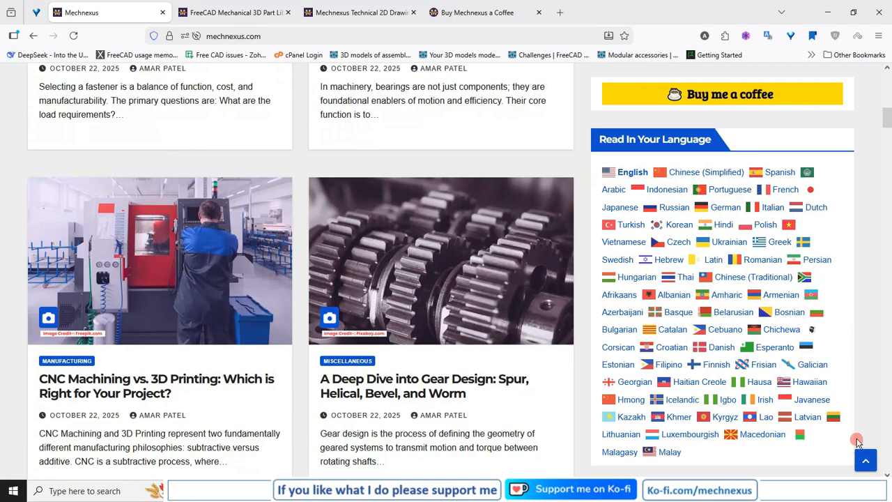
{"action": "scroll", "coordinate": [431, 251], "scroll_direction": "up", "scroll_amount": 3}
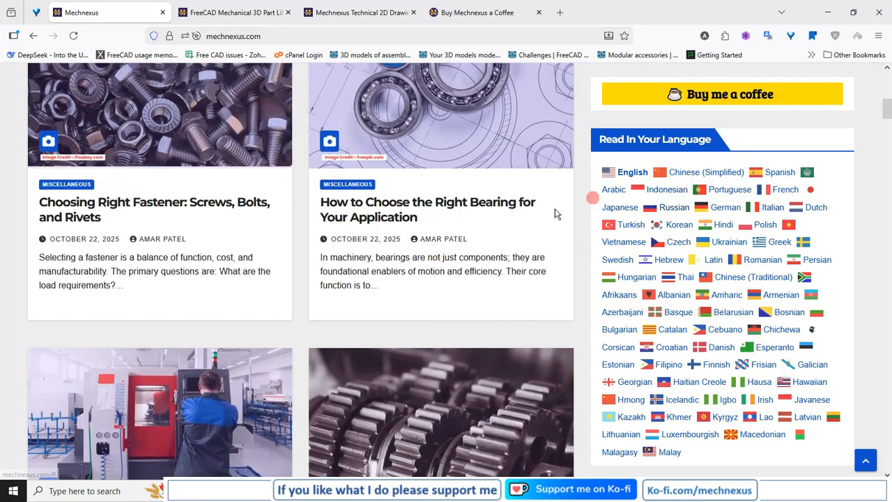
{"action": "scroll", "coordinate": [411, 286], "scroll_direction": "up", "scroll_amount": 5}
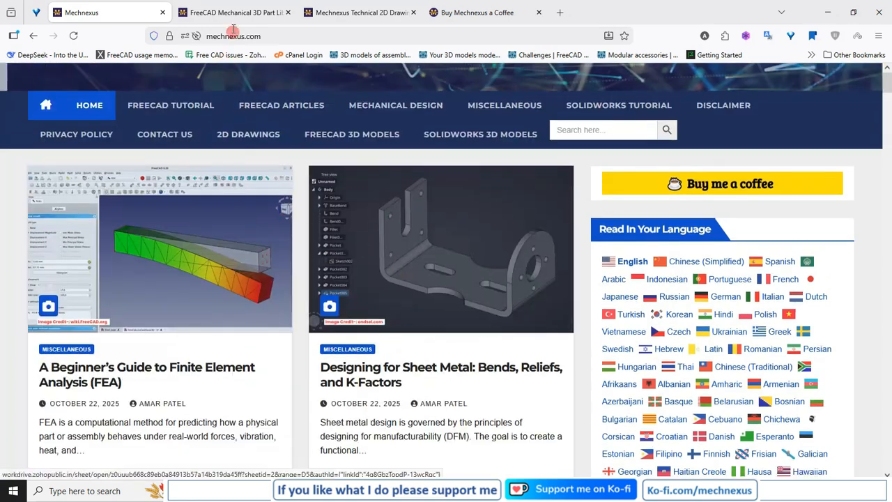
Step: Look through the numbered parts on the site's FreeCAD mechanical 3D part library page
{"action": "left_click", "coordinate": [232, 12]}
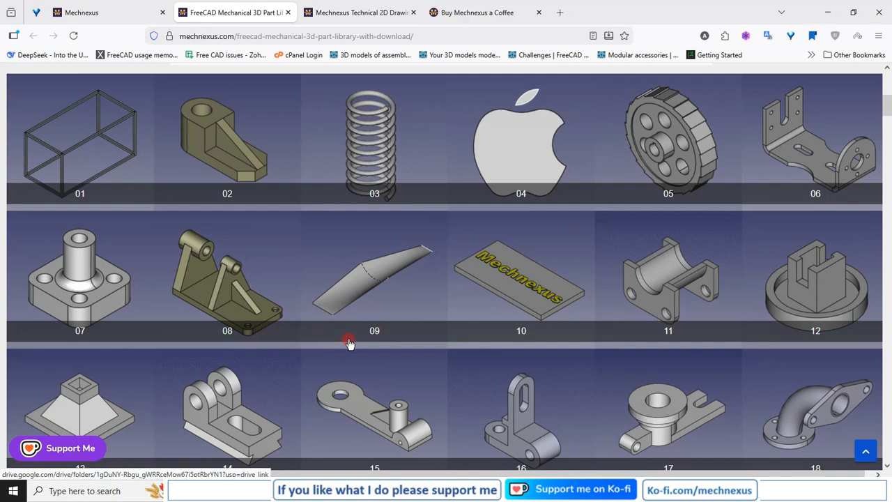
{"action": "scroll", "coordinate": [350, 343], "scroll_direction": "down", "scroll_amount": 2}
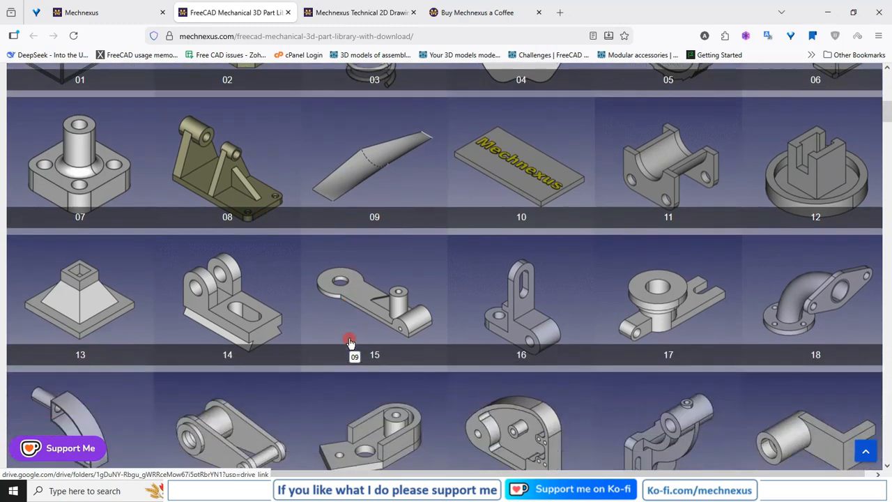
{"action": "scroll", "coordinate": [349, 341], "scroll_direction": "down", "scroll_amount": 1}
{"action": "scroll", "coordinate": [349, 342], "scroll_direction": "up", "scroll_amount": 2}
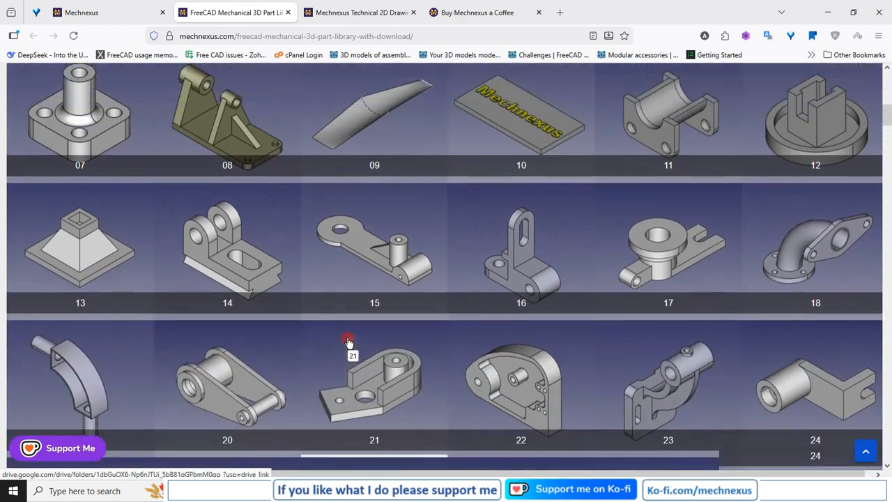
Step: Find the FreeCAD 3D models entry on the homepage, view the download folder of library part 22, and close it
{"action": "left_click", "coordinate": [114, 14]}
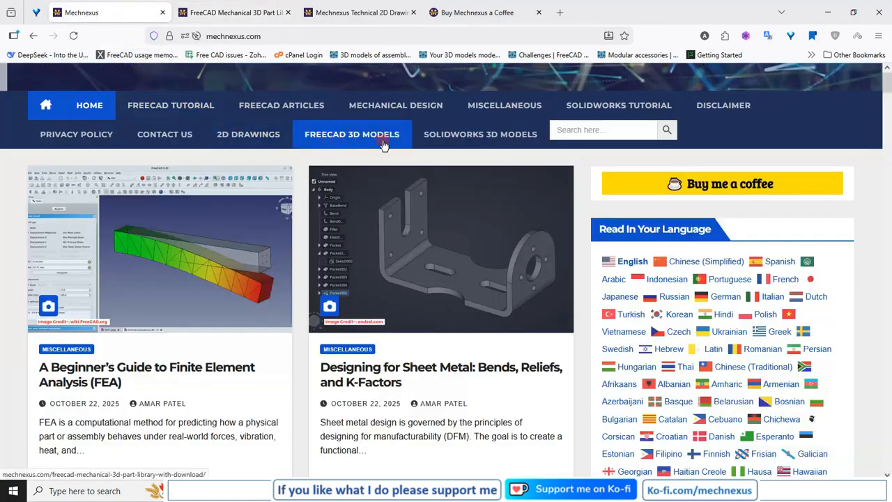
{"action": "left_click", "coordinate": [220, 13]}
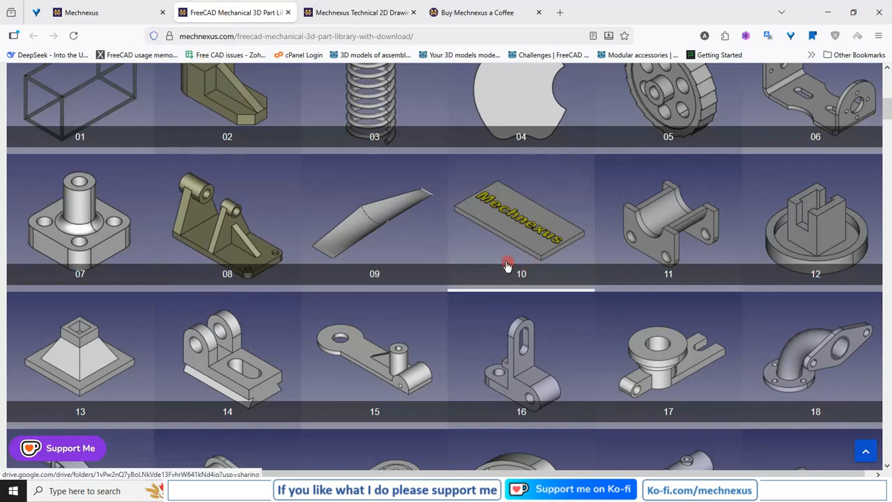
{"action": "scroll", "coordinate": [534, 279], "scroll_direction": "down", "scroll_amount": 2}
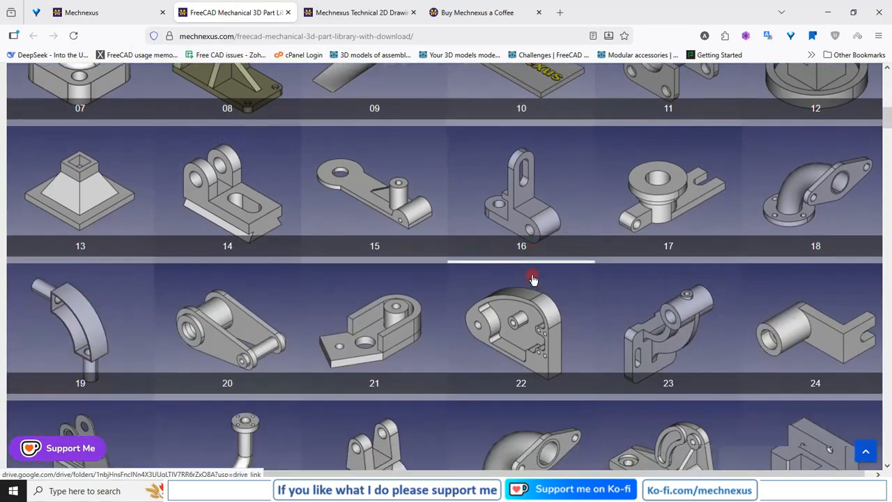
{"action": "scroll", "coordinate": [534, 279], "scroll_direction": "down", "scroll_amount": 2}
{"action": "scroll", "coordinate": [523, 268], "scroll_direction": "down", "scroll_amount": 2}
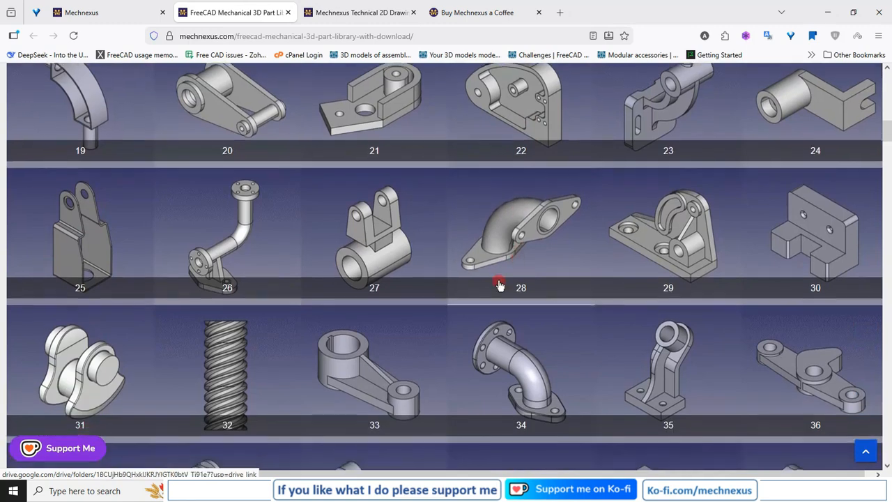
{"action": "scroll", "coordinate": [499, 286], "scroll_direction": "up", "scroll_amount": 2}
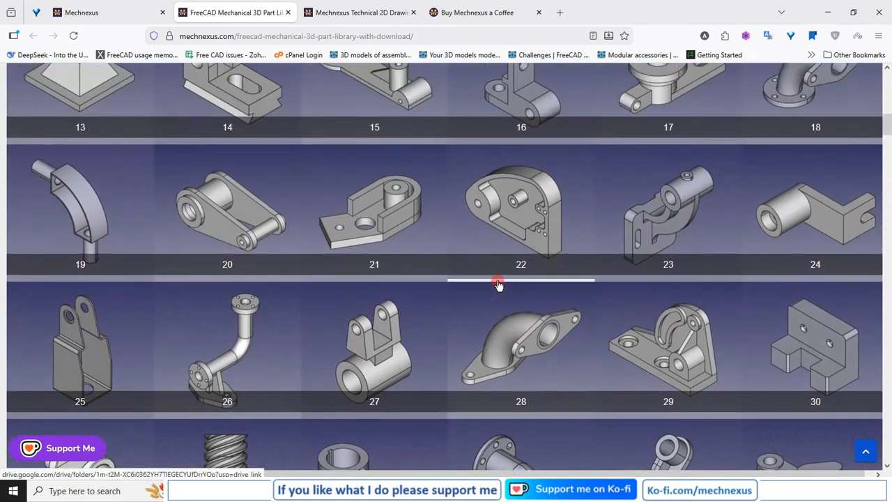
{"action": "left_click", "coordinate": [506, 207]}
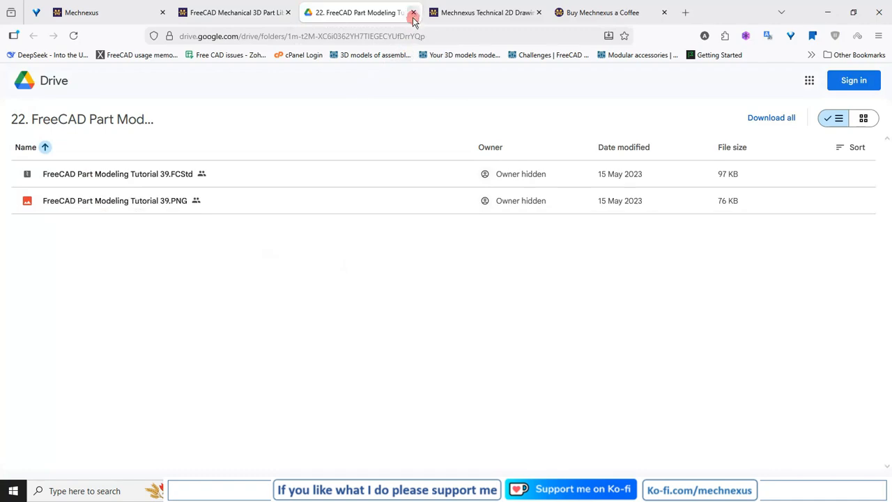
{"action": "left_click", "coordinate": [414, 14]}
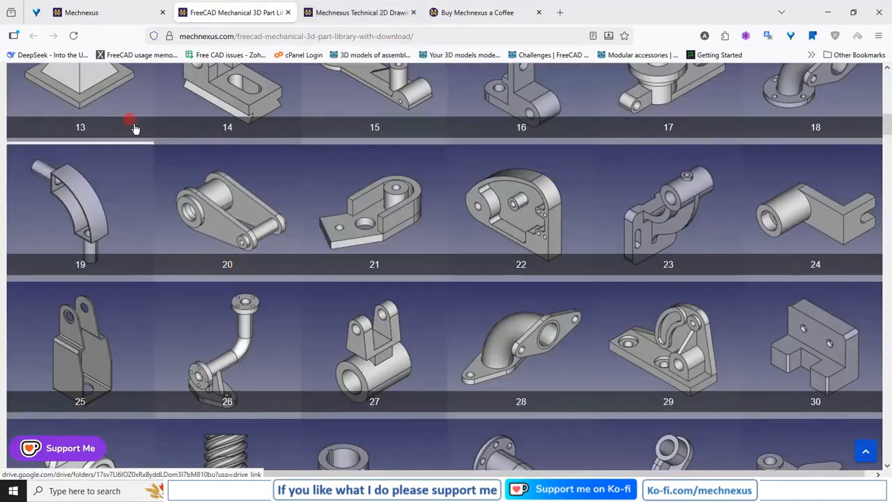
Step: View the "06. Drawing Of Housing" PDF from the Mechnexus technical 2D drawings page and close it
{"action": "left_click", "coordinate": [341, 19]}
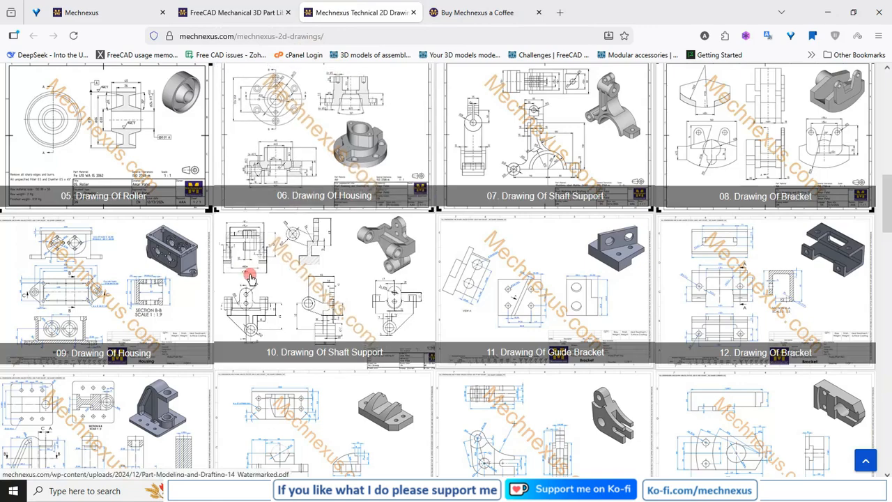
{"action": "left_click", "coordinate": [105, 12]}
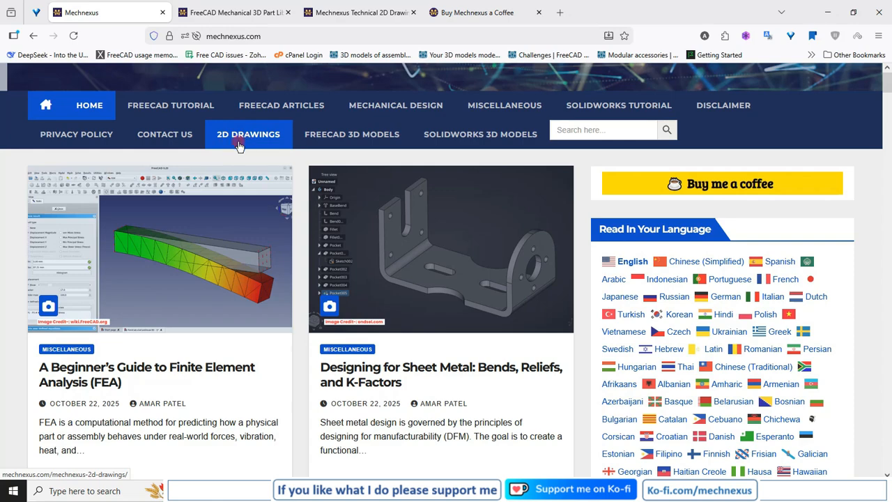
{"action": "left_click", "coordinate": [351, 15]}
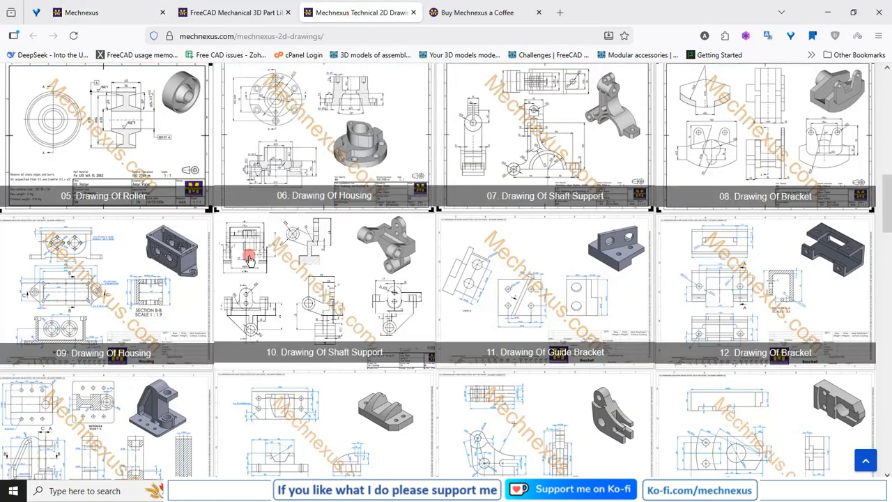
{"action": "left_click", "coordinate": [294, 168]}
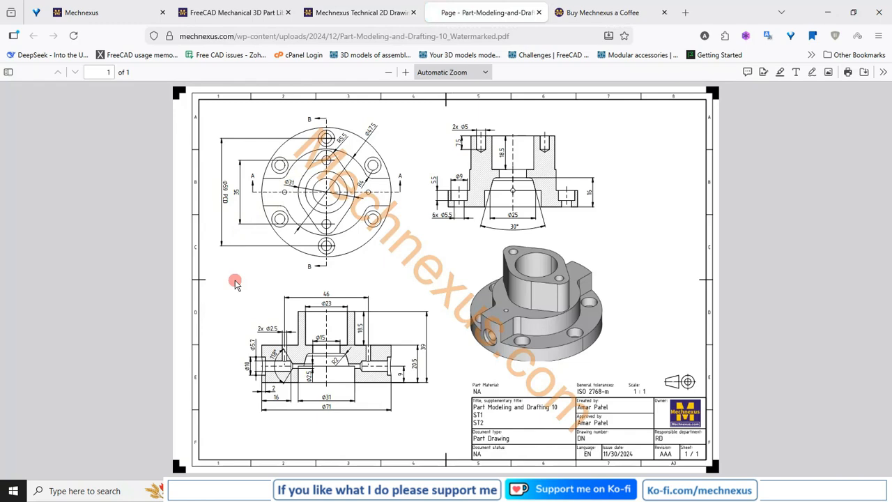
{"action": "left_click", "coordinate": [539, 12]}
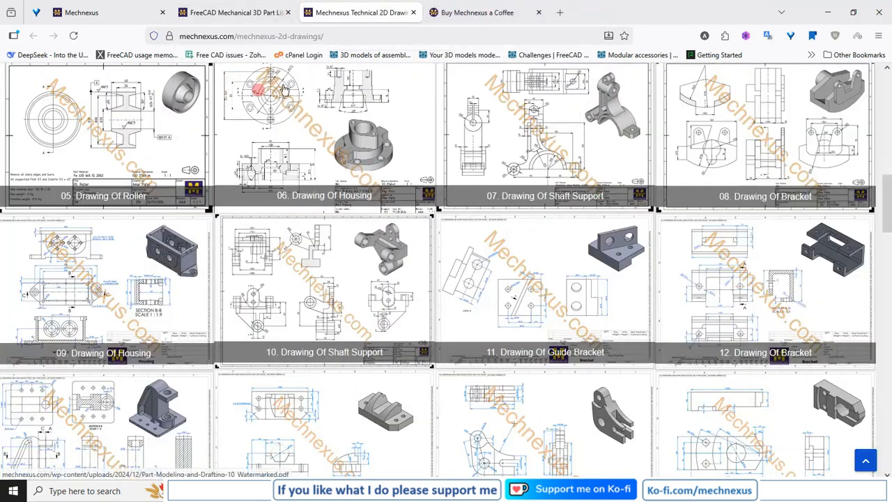
Step: Visit the Mechnexus Ko-fi page and look through the FreeCAD assemblies offered in its shop
{"action": "left_click", "coordinate": [448, 14]}
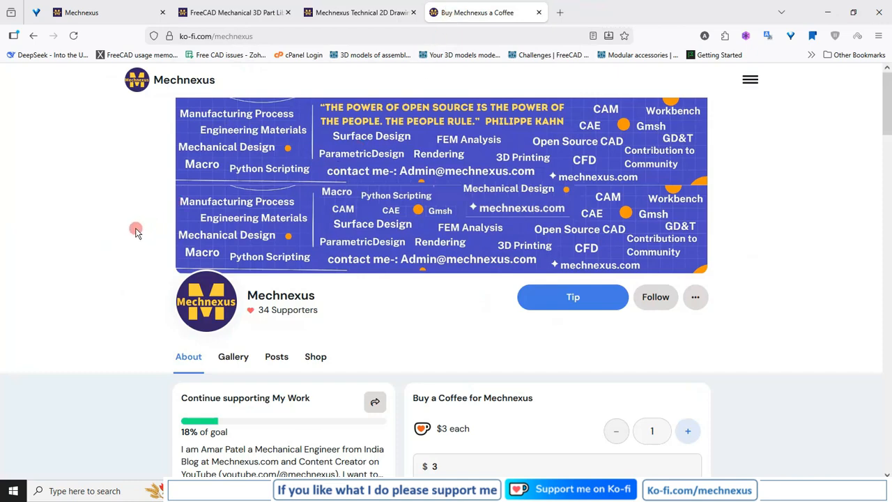
{"action": "scroll", "coordinate": [135, 232], "scroll_direction": "down", "scroll_amount": 2}
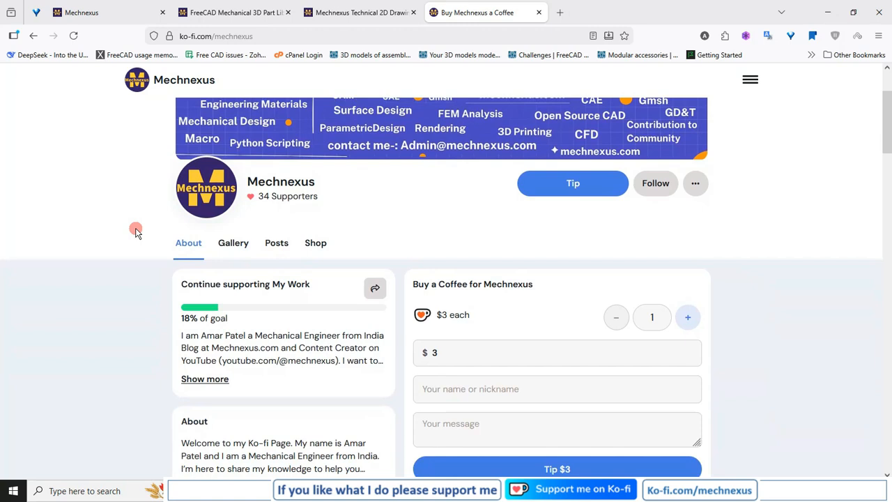
{"action": "scroll", "coordinate": [136, 232], "scroll_direction": "down", "scroll_amount": 1}
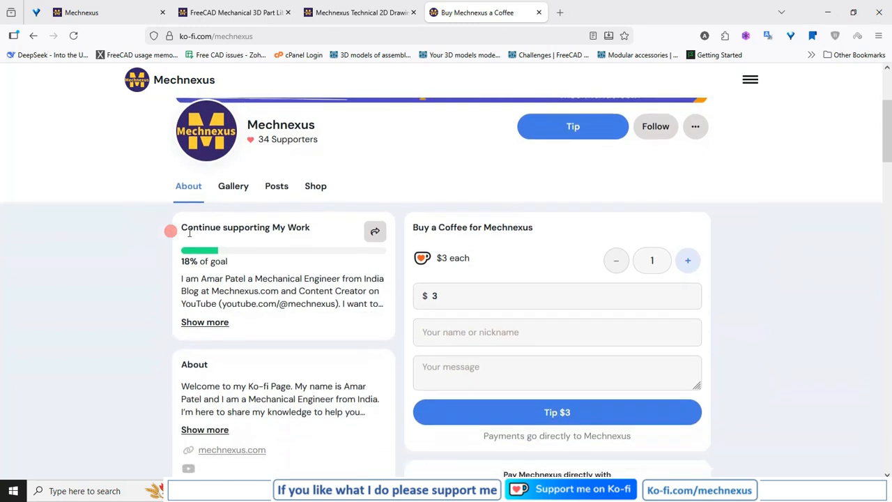
{"action": "left_click", "coordinate": [315, 187]}
{"action": "scroll", "coordinate": [376, 187], "scroll_direction": "down", "scroll_amount": 4}
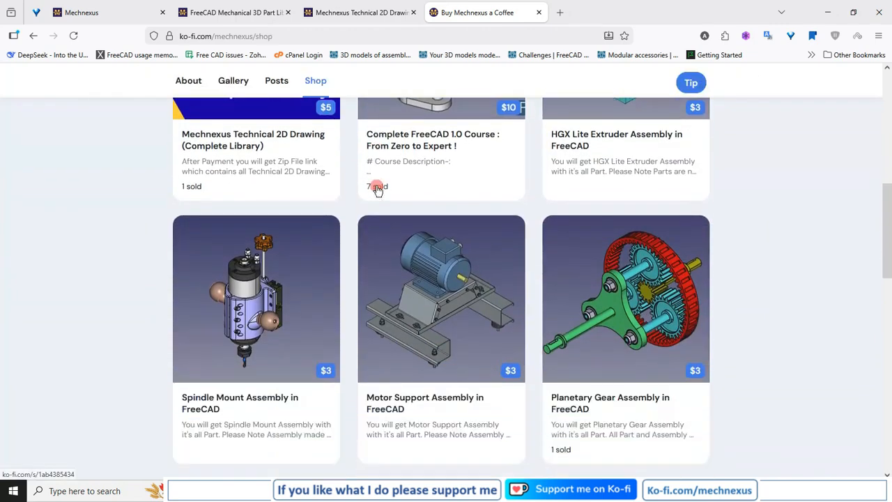
{"action": "scroll", "coordinate": [376, 188], "scroll_direction": "down", "scroll_amount": 1}
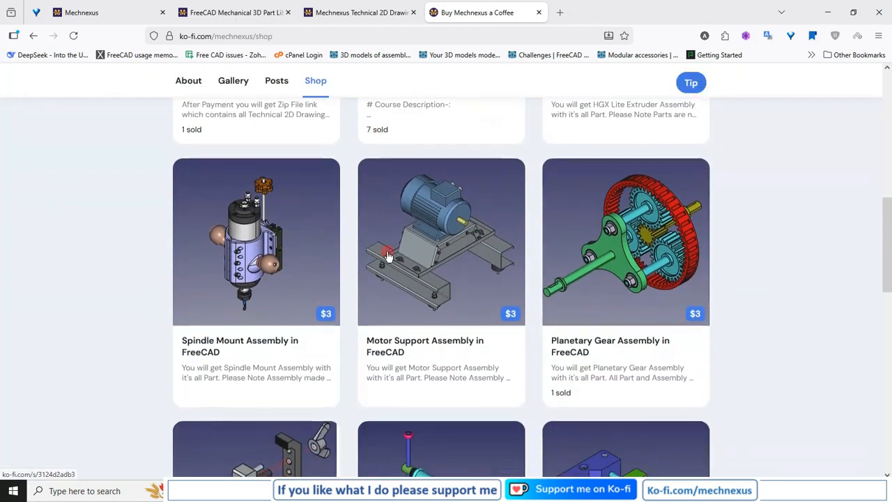
{"action": "scroll", "coordinate": [593, 262], "scroll_direction": "down", "scroll_amount": 3}
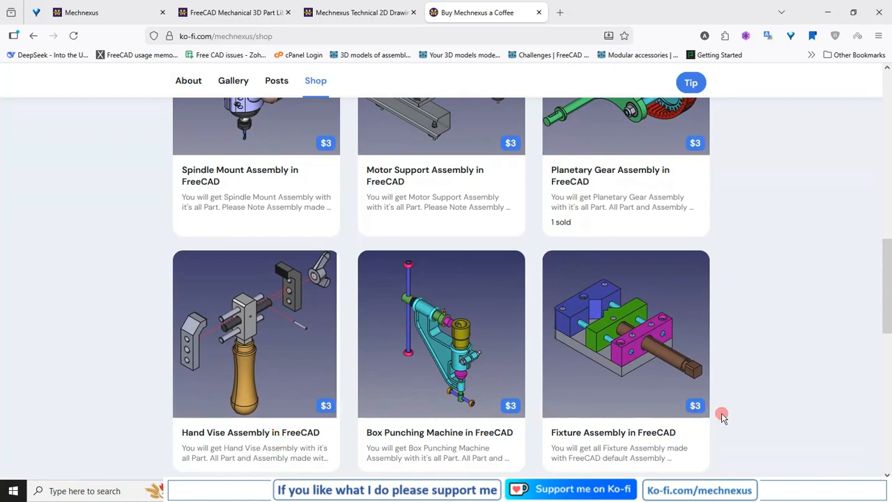
Step: Return to the start of the Ko-fi shop listing and open the Mechnexus About section
{"action": "scroll", "coordinate": [569, 389], "scroll_direction": "up", "scroll_amount": 10}
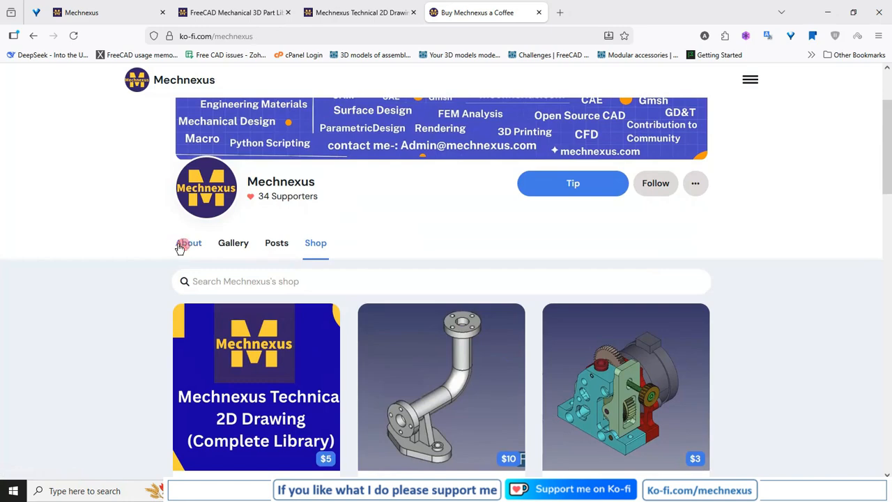
{"action": "left_click", "coordinate": [181, 244]}
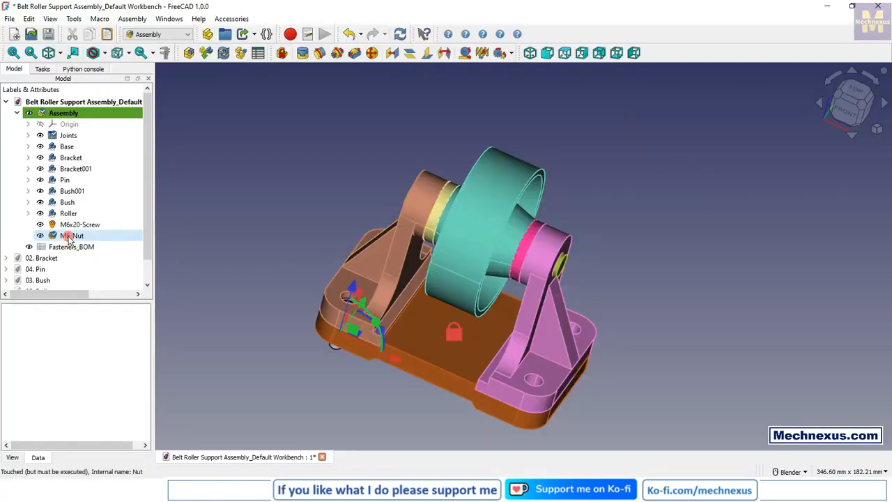
Step: Delete the M6-Nut and M6x20-Screw from the assembly, together with the Fasteners_BOM
{"action": "left_click", "coordinate": [70, 237]}
{"action": "key", "text": "Delete"}
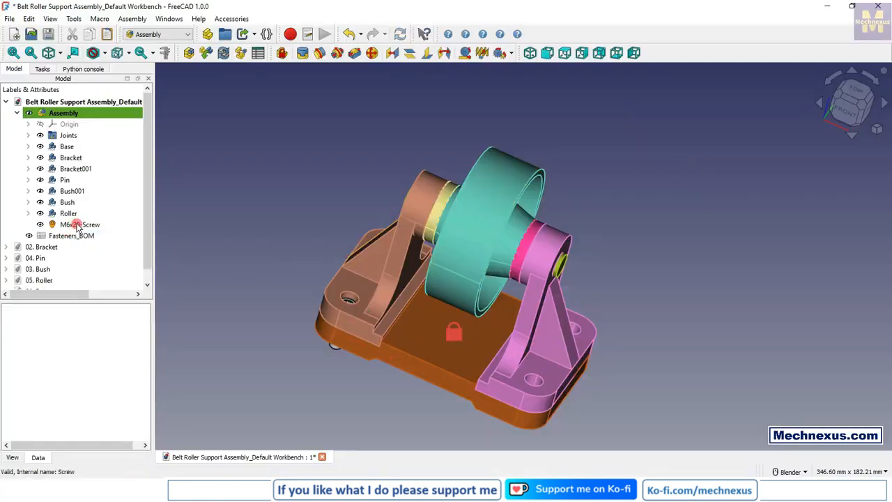
{"action": "left_click", "coordinate": [79, 226]}
{"action": "key", "text": "Delete"}
{"action": "left_click", "coordinate": [76, 227]}
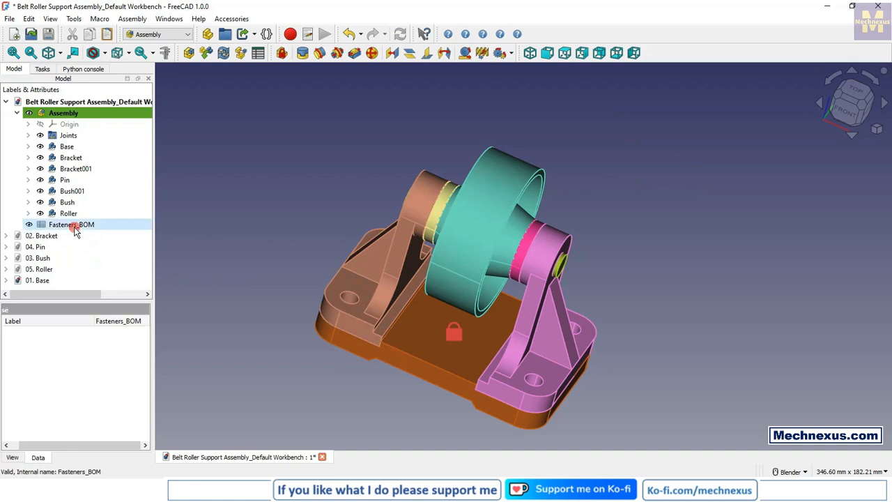
{"action": "key", "text": "Delete"}
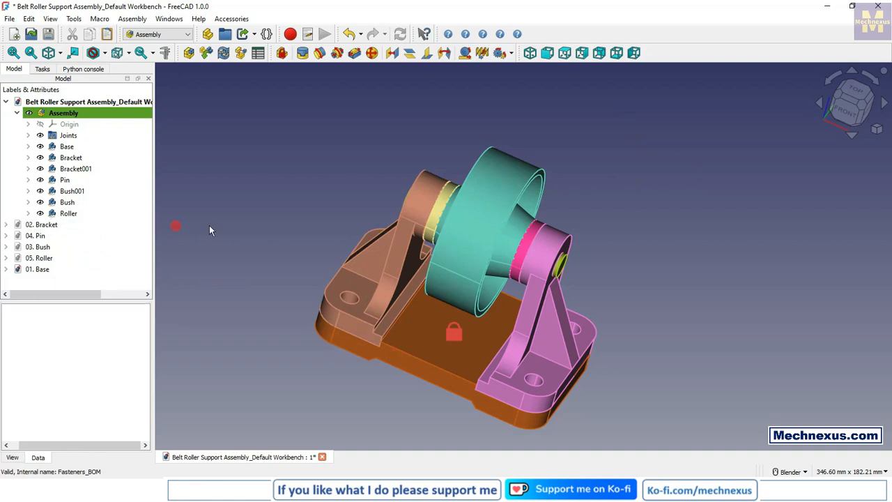
Step: Switch to the Fasteners workbench and relocate the nut toolbar and the single-icon toolbar before it beside the workbench selector
{"action": "middle_click_drag", "start_coordinate": [382, 347], "coordinate": [290, 321]}
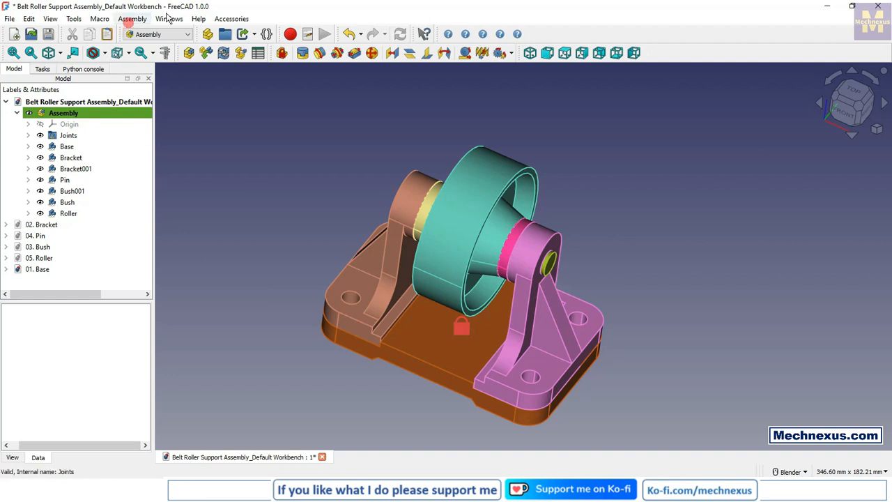
{"action": "left_click", "coordinate": [173, 35]}
{"action": "left_click", "coordinate": [156, 83]}
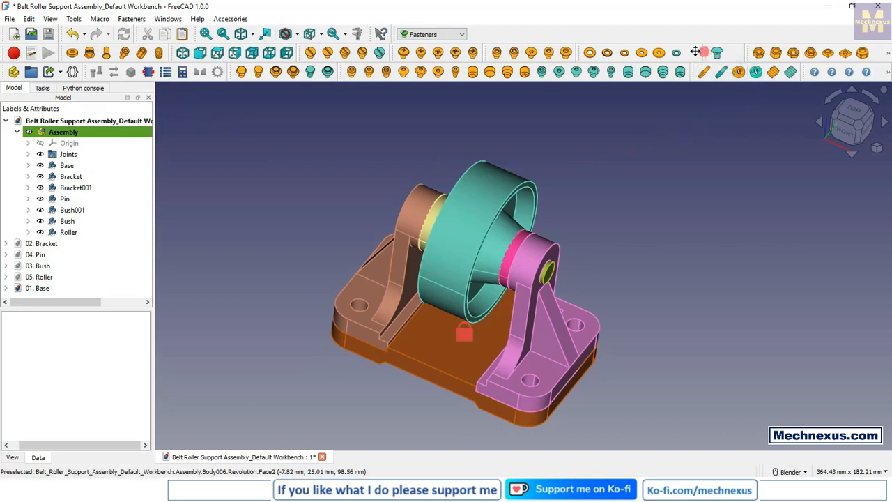
{"action": "left_click_drag", "start_coordinate": [696, 51], "coordinate": [489, 36]}
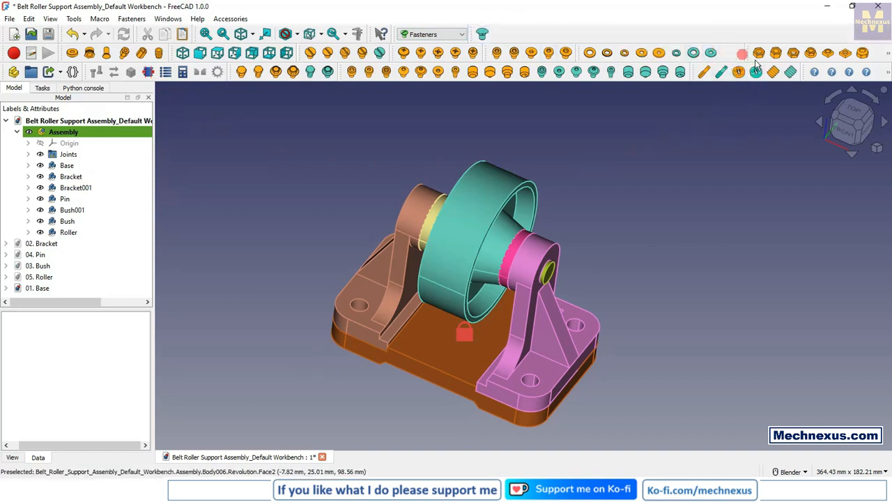
{"action": "left_click_drag", "start_coordinate": [752, 53], "coordinate": [499, 35]}
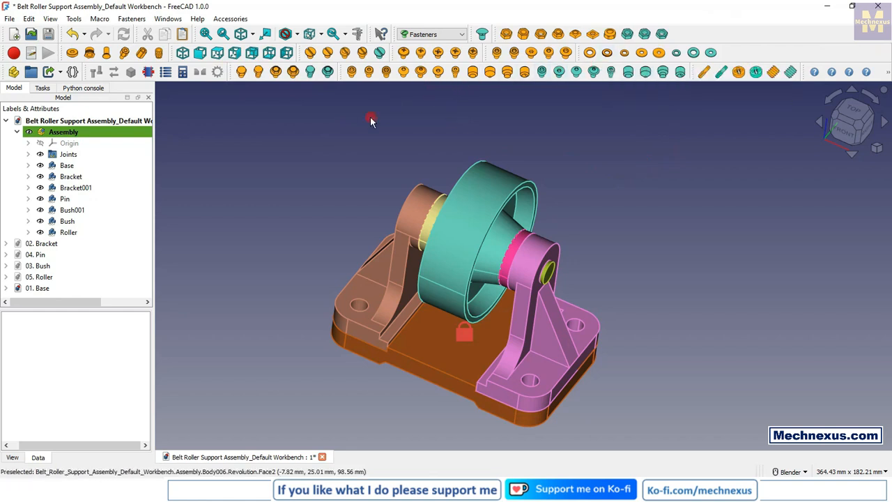
Step: Check the radius of the base's hole edge beneath the brown bracket's front mounting hole, and clear the selection
{"action": "scroll", "coordinate": [365, 335], "scroll_direction": "up", "scroll_amount": 4}
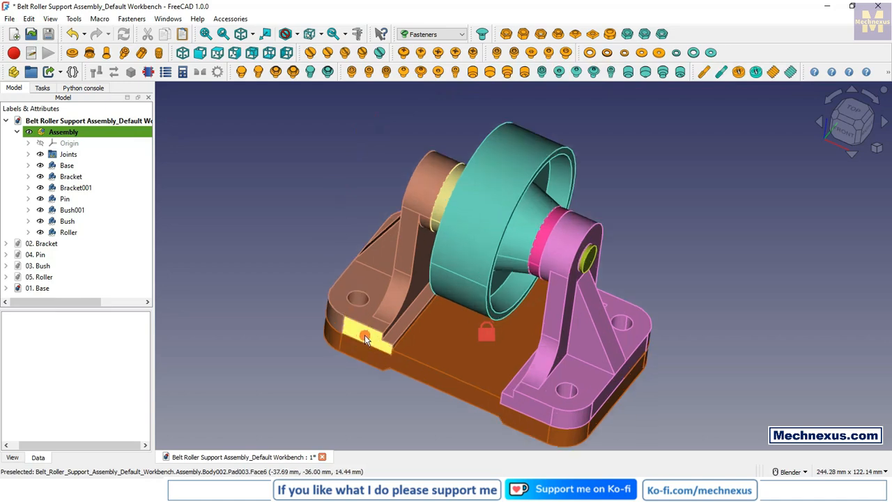
{"action": "mouse_move", "coordinate": [365, 334]}
{"action": "middle_mouse_down"}
{"action": "mouse_move", "coordinate": [365, 367]}
{"action": "mouse_move", "coordinate": [362, 320]}
{"action": "middle_mouse_up"}
{"action": "scroll", "coordinate": [362, 321], "scroll_direction": "up", "scroll_amount": 2}
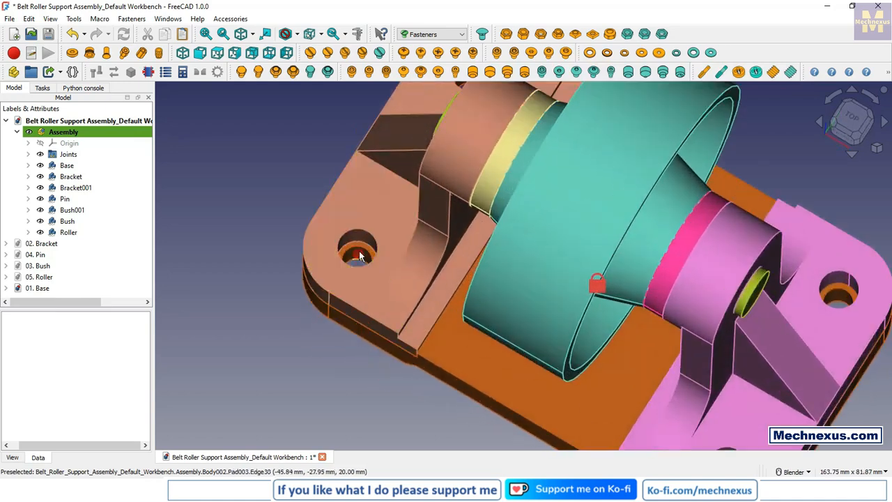
{"action": "left_click", "coordinate": [361, 254]}
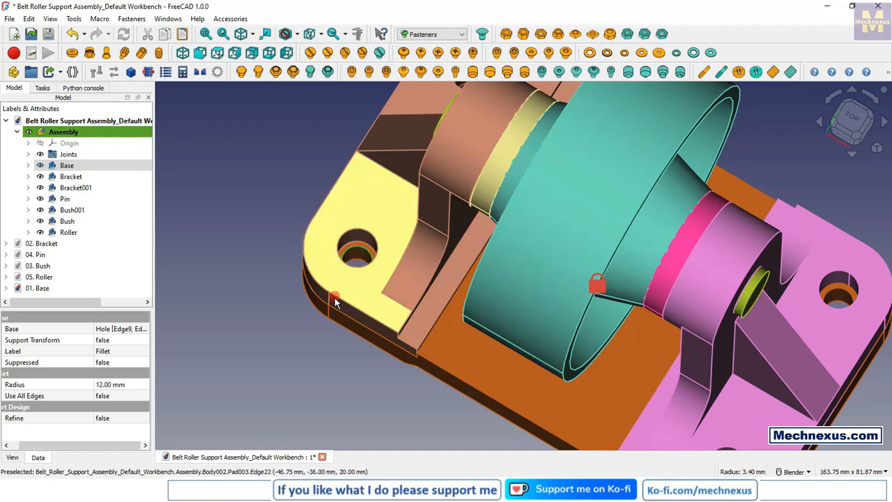
{"action": "scroll", "coordinate": [335, 303], "scroll_direction": "down", "scroll_amount": 5}
{"action": "middle_click_drag", "start_coordinate": [414, 342], "coordinate": [393, 276]}
{"action": "left_click", "coordinate": [264, 202]}
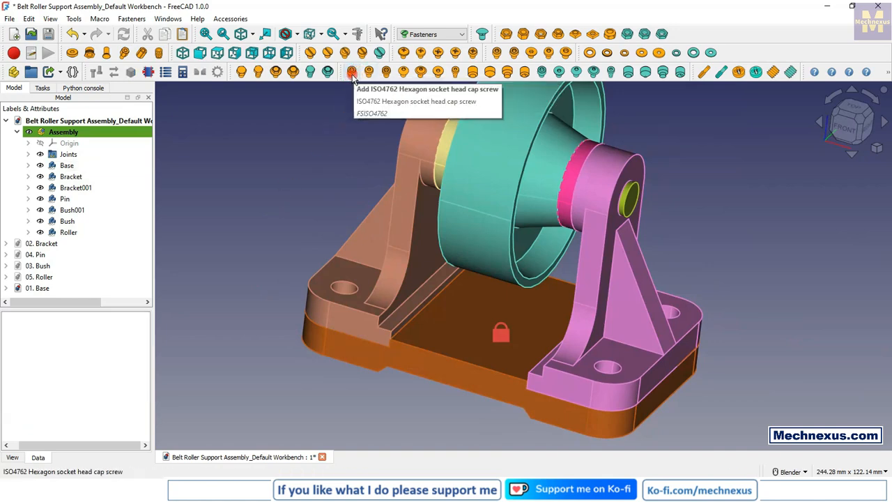
Step: Add an unattached ISO4762 hexagon socket head cap screw and select it to view its placement and parameters
{"action": "left_click", "coordinate": [352, 74]}
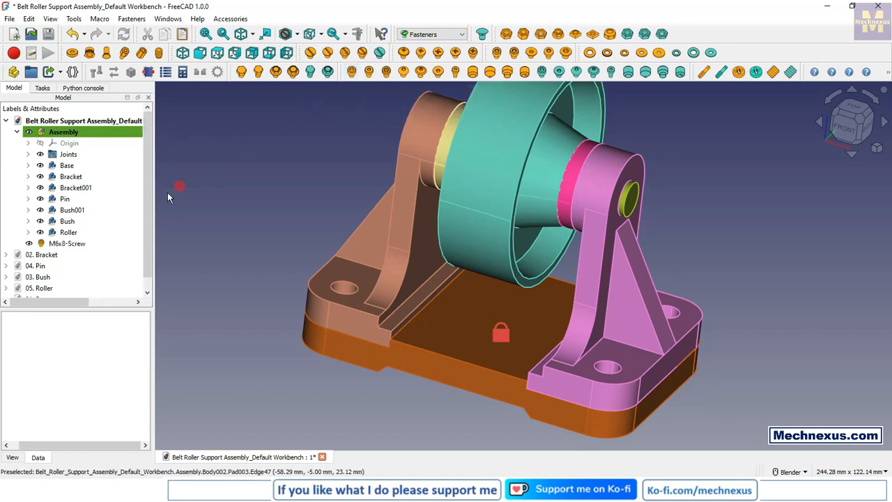
{"action": "left_click", "coordinate": [61, 246]}
{"action": "middle_click_drag", "start_coordinate": [465, 342], "coordinate": [512, 314]}
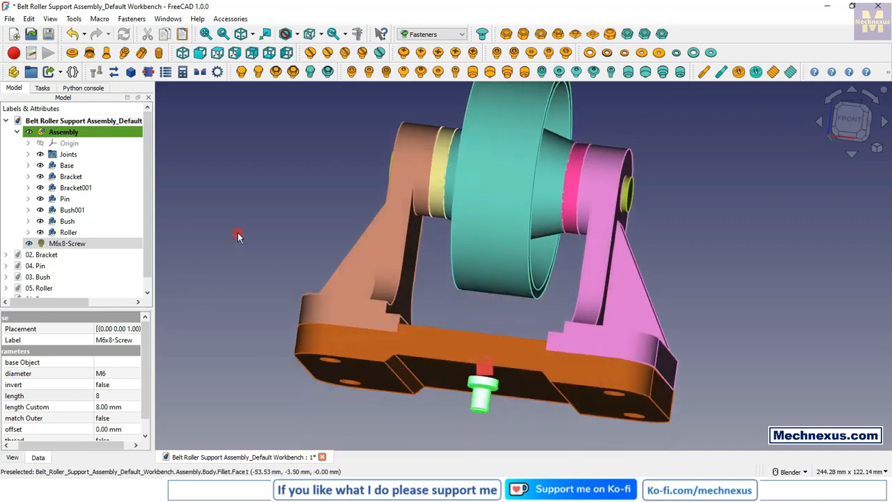
Step: Move the M6x8-Screw into the Assembly so it becomes one of its components
{"action": "left_click", "coordinate": [18, 133]}
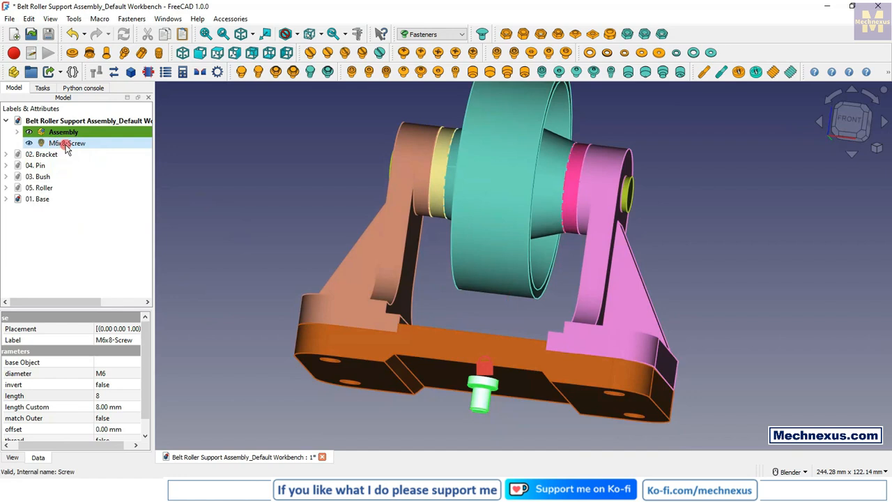
{"action": "left_click", "coordinate": [18, 133]}
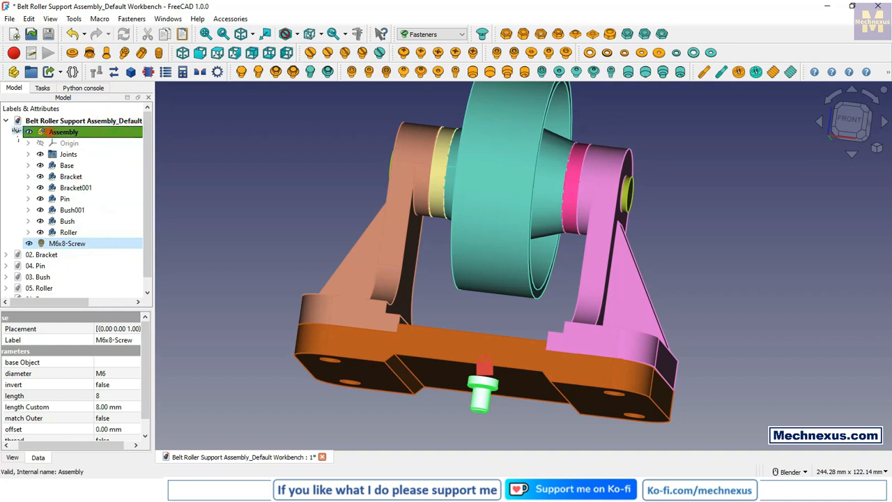
{"action": "left_click_drag", "start_coordinate": [65, 134], "coordinate": [70, 140]}
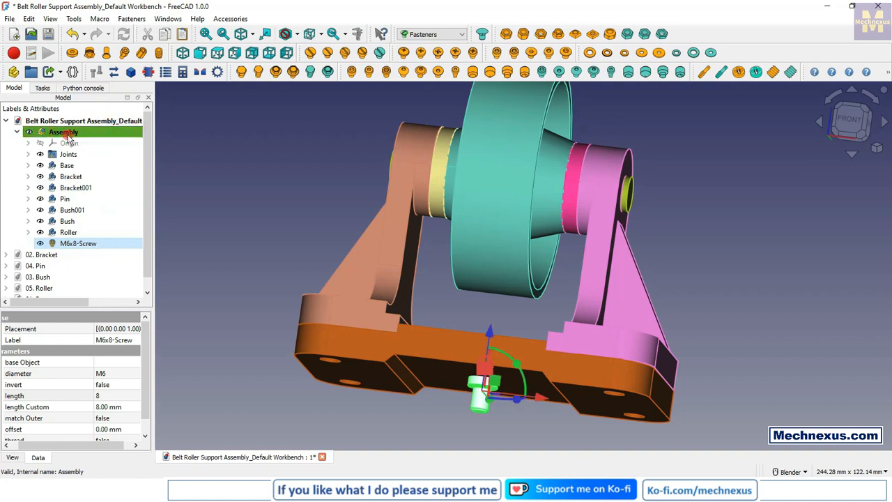
{"action": "left_click", "coordinate": [235, 201]}
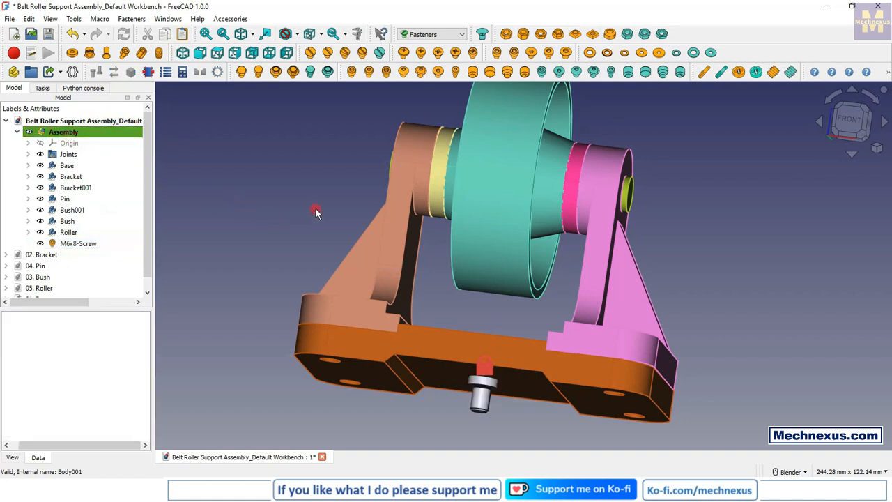
Step: Switch back to the Assembly workbench
{"action": "scroll", "coordinate": [453, 225], "scroll_direction": "down", "scroll_amount": 2}
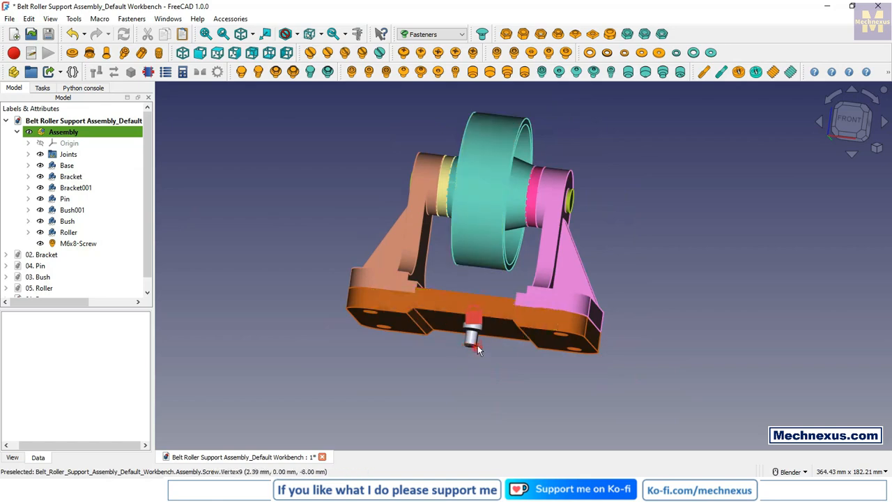
{"action": "scroll", "coordinate": [478, 347], "scroll_direction": "up", "scroll_amount": 2}
{"action": "scroll", "coordinate": [455, 342], "scroll_direction": "up", "scroll_amount": 2}
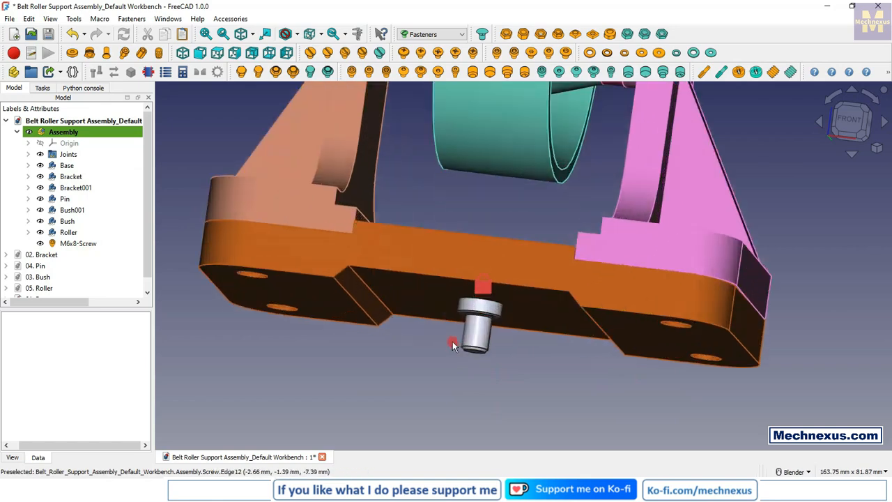
{"action": "left_click", "coordinate": [431, 34]}
{"action": "left_click", "coordinate": [424, 63]}
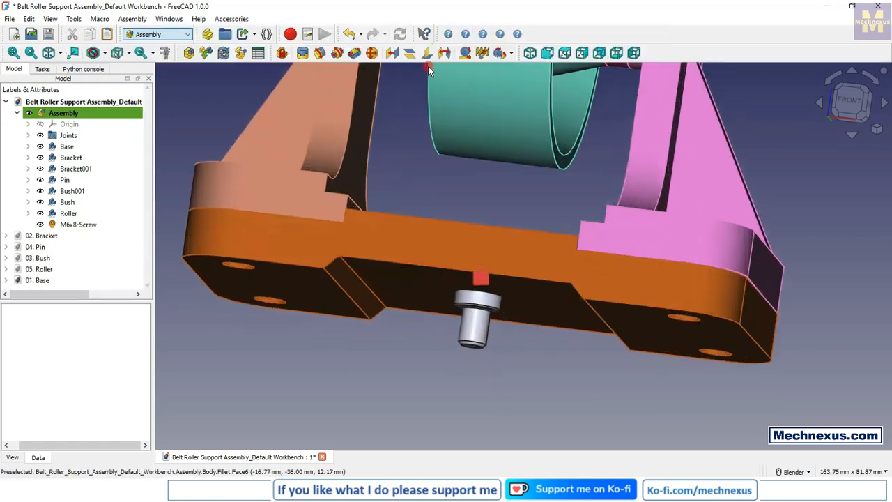
{"action": "scroll", "coordinate": [492, 328], "scroll_direction": "up", "scroll_amount": 7}
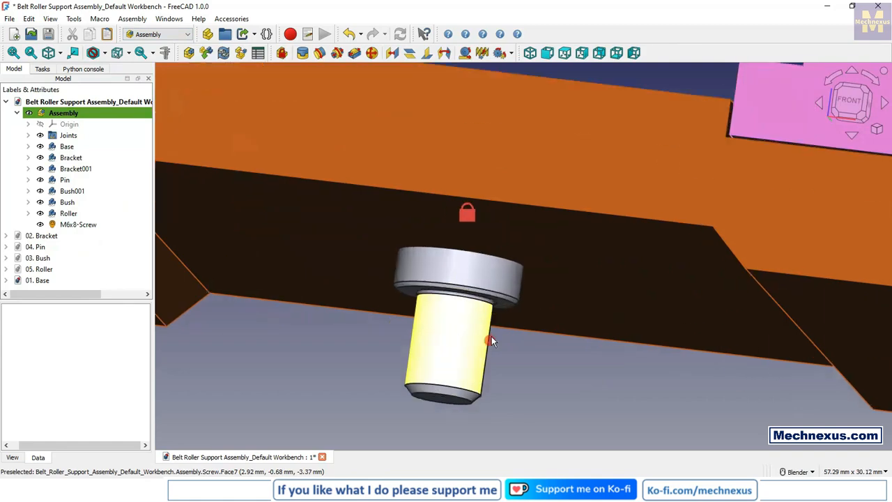
{"action": "left_click", "coordinate": [495, 288]}
{"action": "middle_click_drag", "start_coordinate": [546, 369], "coordinate": [514, 328]}
{"action": "scroll", "coordinate": [435, 211], "scroll_direction": "down", "scroll_amount": 3}
{"action": "scroll", "coordinate": [436, 210], "scroll_direction": "down", "scroll_amount": 3}
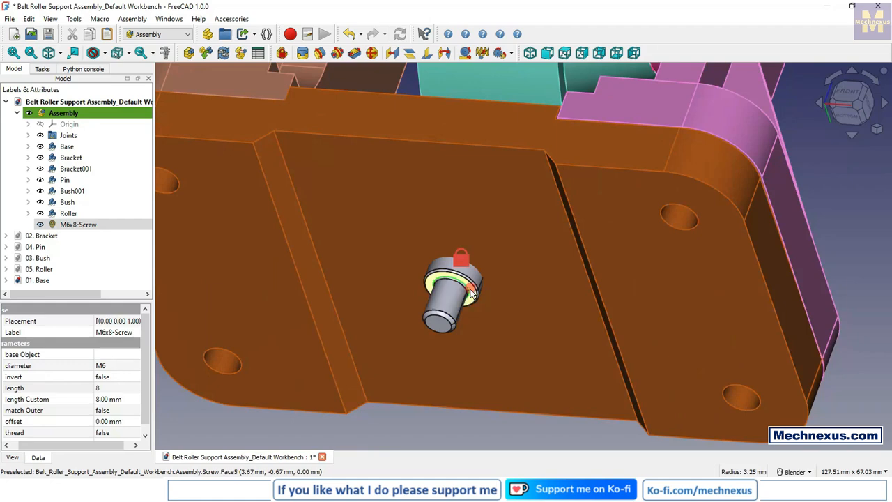
{"action": "scroll", "coordinate": [486, 393], "scroll_direction": "down", "scroll_amount": 4}
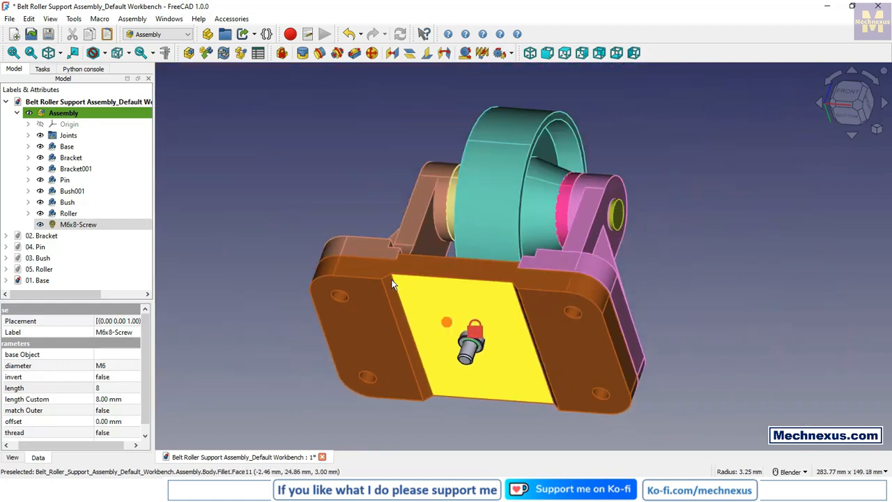
{"action": "middle_click_drag", "start_coordinate": [425, 348], "coordinate": [309, 398]}
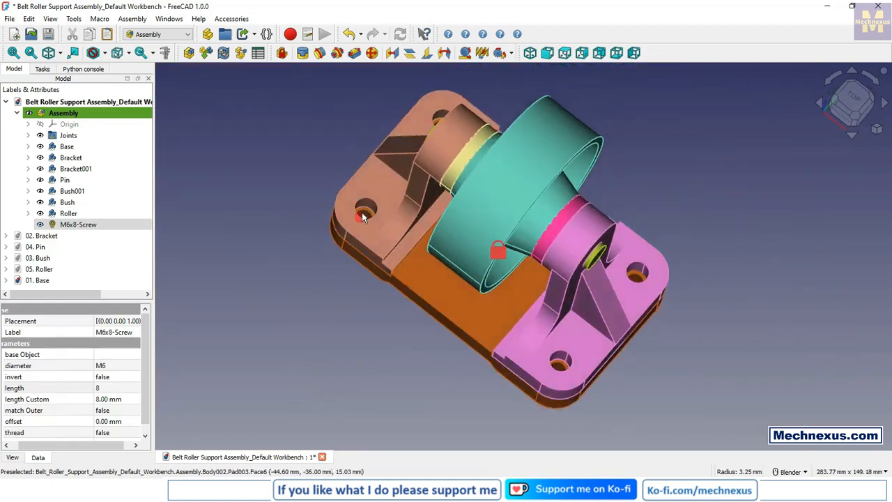
{"action": "scroll", "coordinate": [362, 217], "scroll_direction": "up", "scroll_amount": 4}
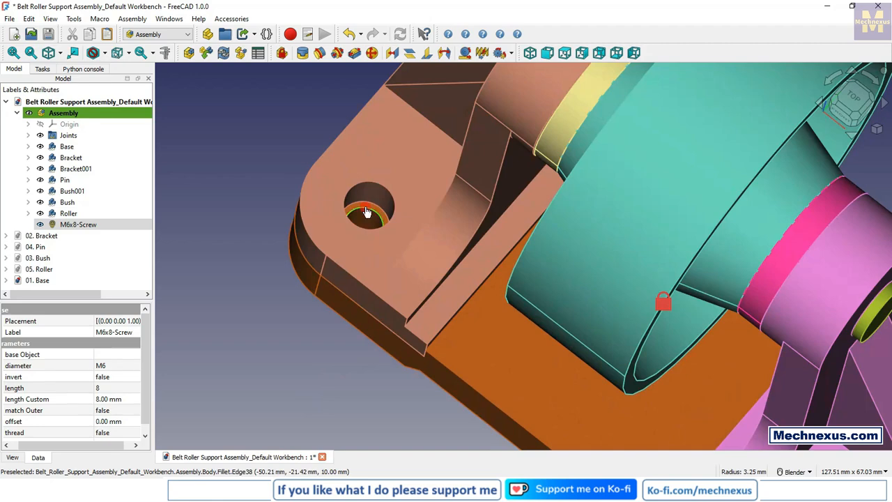
{"action": "left_click", "coordinate": [367, 212]}
{"action": "scroll", "coordinate": [251, 224], "scroll_direction": "down", "scroll_amount": 1}
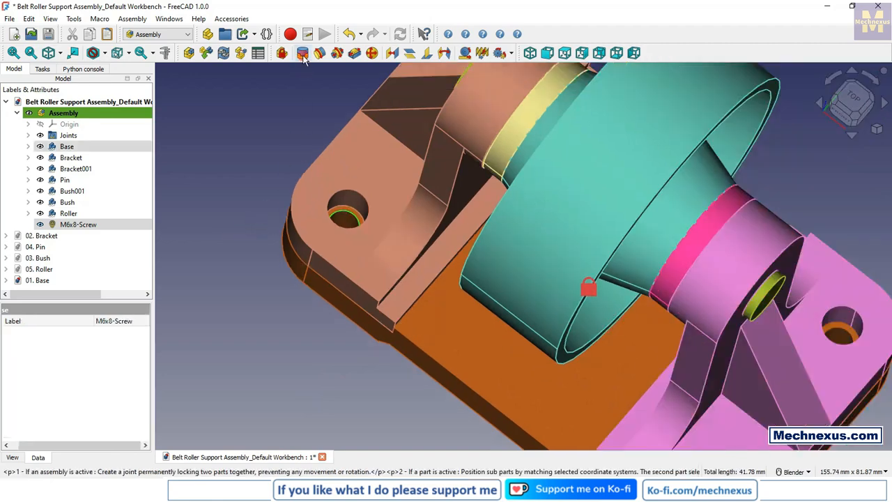
{"action": "left_click", "coordinate": [230, 184]}
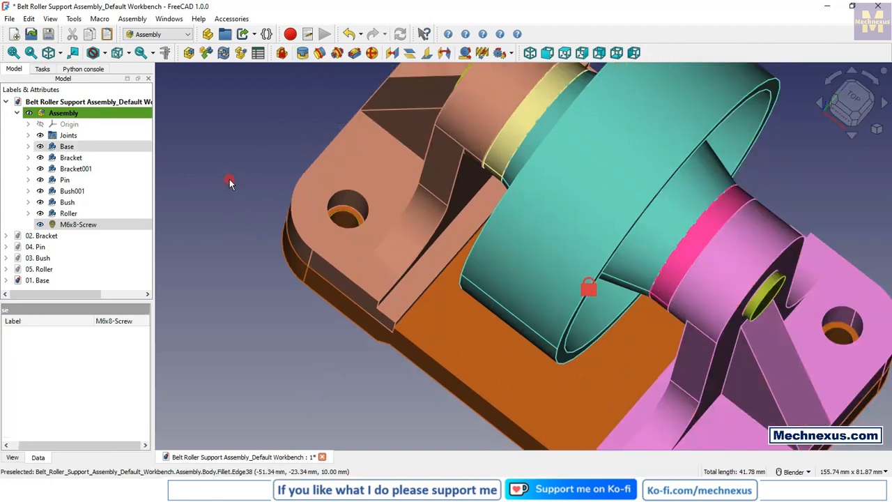
Step: Create a Fixed joint between the base's hole edge under the brown bracket and the M6x8 screw's circular edge beneath its head
{"action": "left_click", "coordinate": [303, 53]}
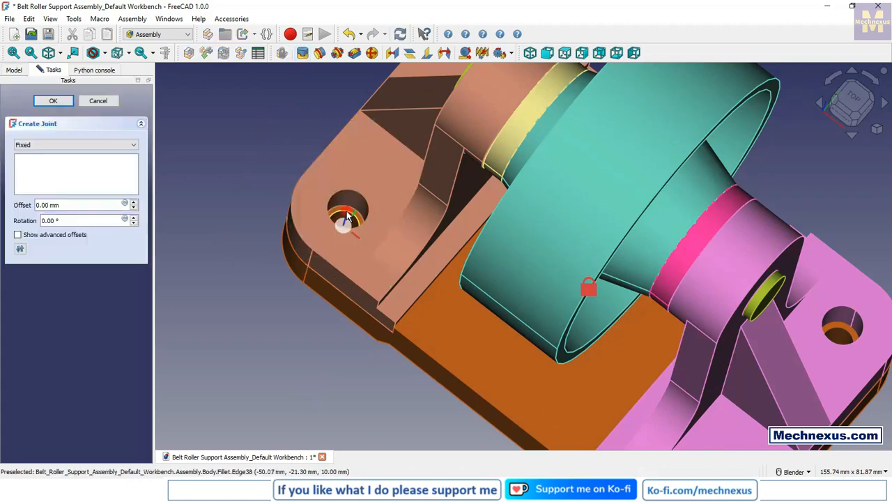
{"action": "scroll", "coordinate": [386, 238], "scroll_direction": "down", "scroll_amount": 4}
{"action": "middle_click_drag", "start_coordinate": [423, 314], "coordinate": [503, 164]}
{"action": "scroll", "coordinate": [426, 352], "scroll_direction": "up", "scroll_amount": 8}
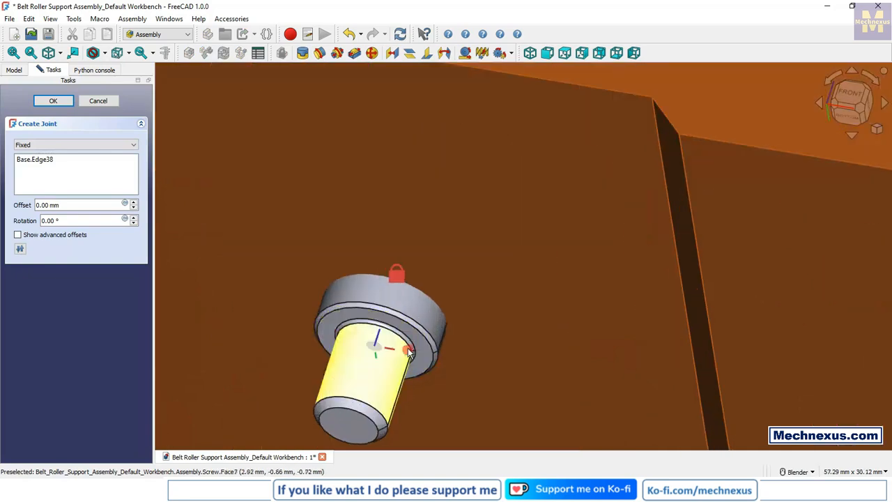
{"action": "left_click", "coordinate": [412, 343]}
{"action": "scroll", "coordinate": [360, 313], "scroll_direction": "down", "scroll_amount": 10}
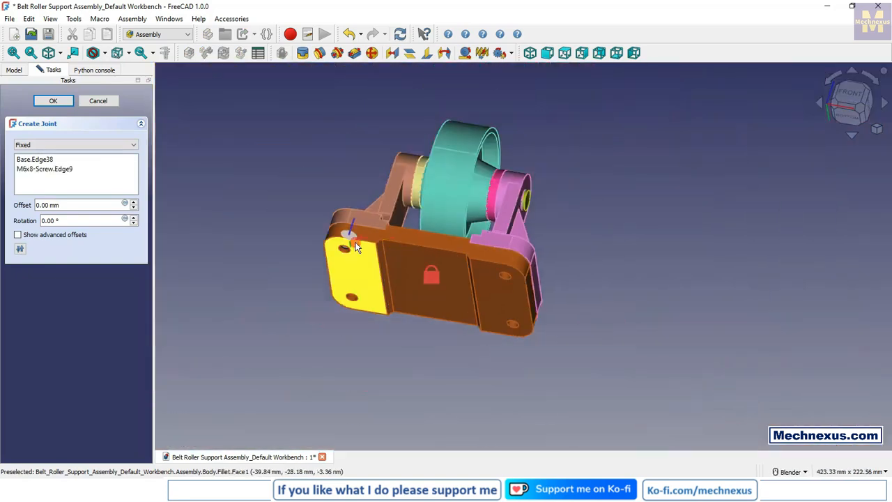
{"action": "middle_click_drag", "start_coordinate": [355, 248], "coordinate": [349, 219]}
{"action": "scroll", "coordinate": [345, 220], "scroll_direction": "up", "scroll_amount": 5}
{"action": "left_click", "coordinate": [46, 102]}
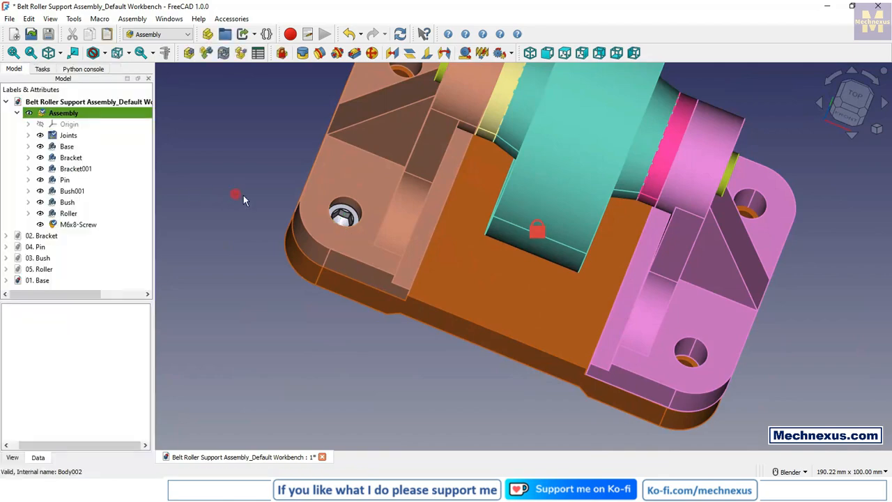
Step: Examine from below how far the M6x8 screw reaches through the base hole
{"action": "scroll", "coordinate": [237, 198], "scroll_direction": "up", "scroll_amount": 5}
{"action": "middle_click_drag", "start_coordinate": [313, 265], "coordinate": [301, 149]}
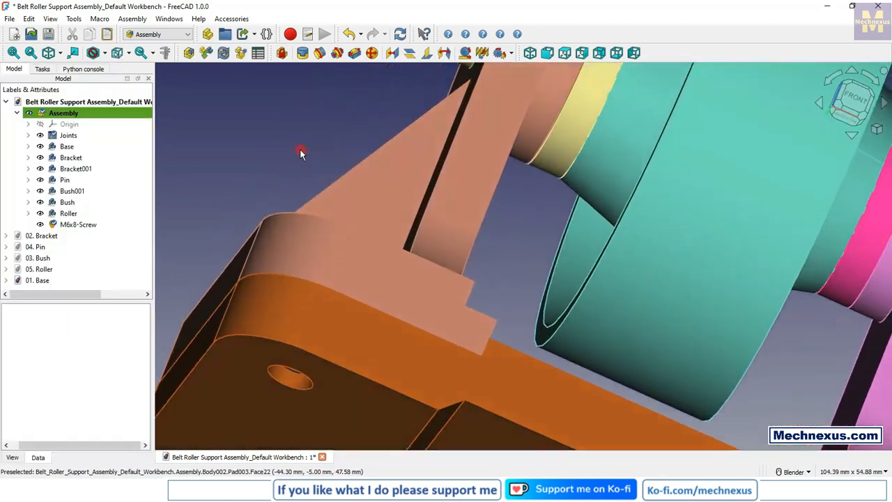
{"action": "scroll", "coordinate": [299, 241], "scroll_direction": "down", "scroll_amount": 5}
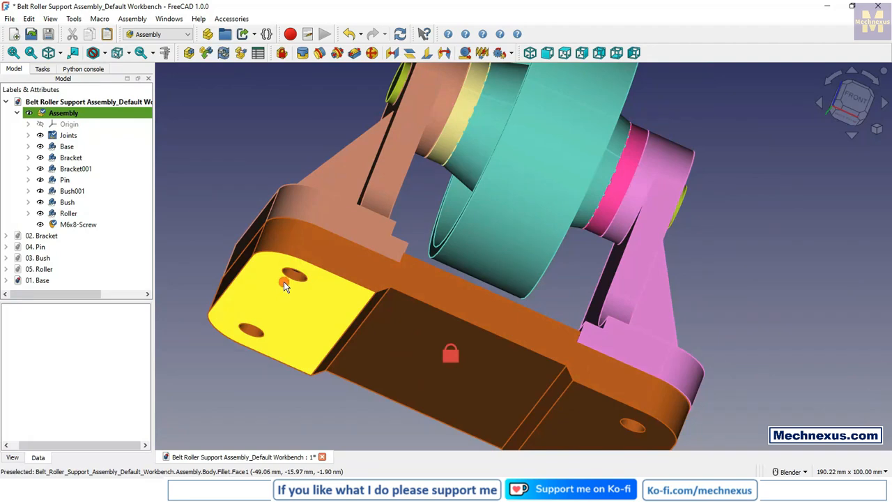
Step: Set the M6x8 screw's length to 20 so it reaches through the base
{"action": "left_click", "coordinate": [72, 224]}
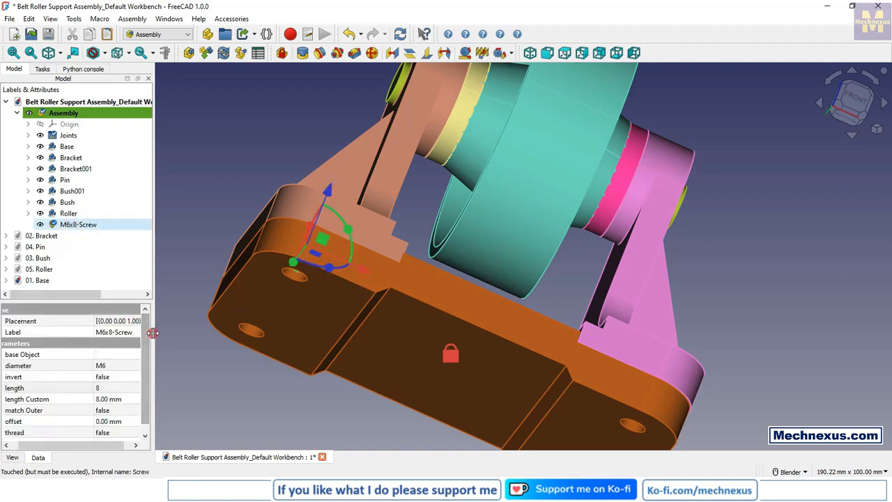
{"action": "left_click_drag", "start_coordinate": [150, 338], "coordinate": [259, 344]}
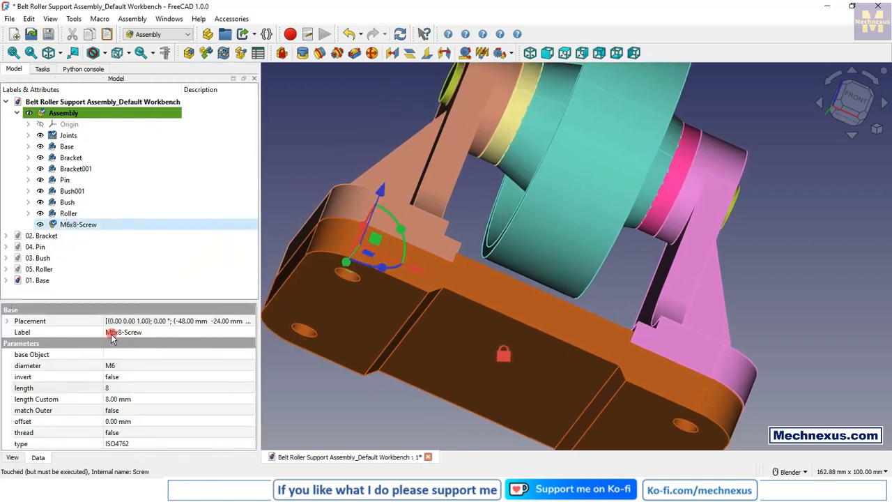
{"action": "left_click", "coordinate": [113, 388]}
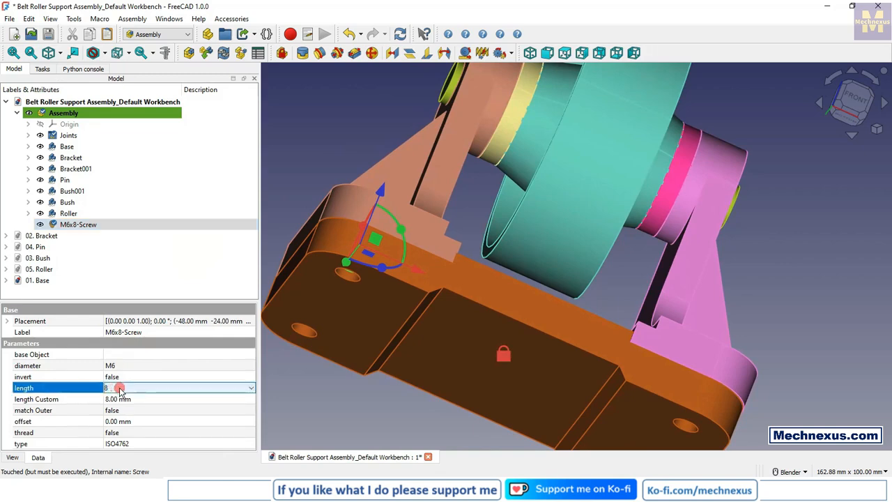
{"action": "left_click", "coordinate": [113, 388]}
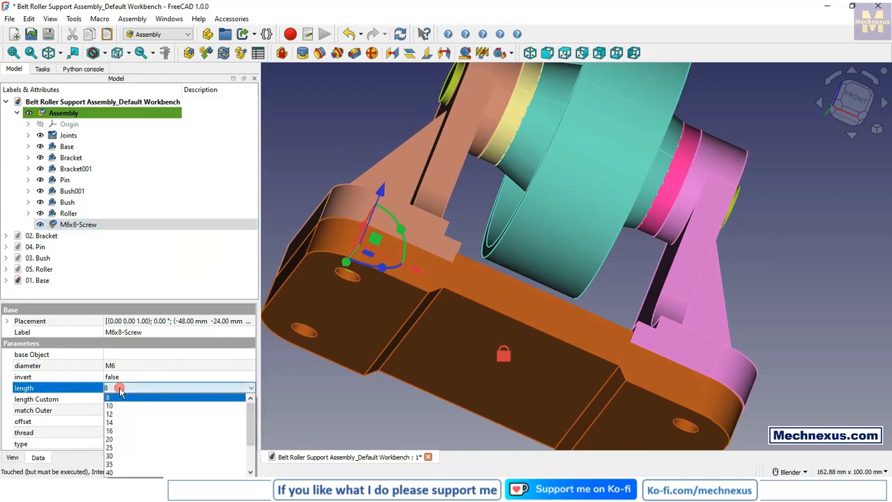
{"action": "left_click", "coordinate": [114, 440]}
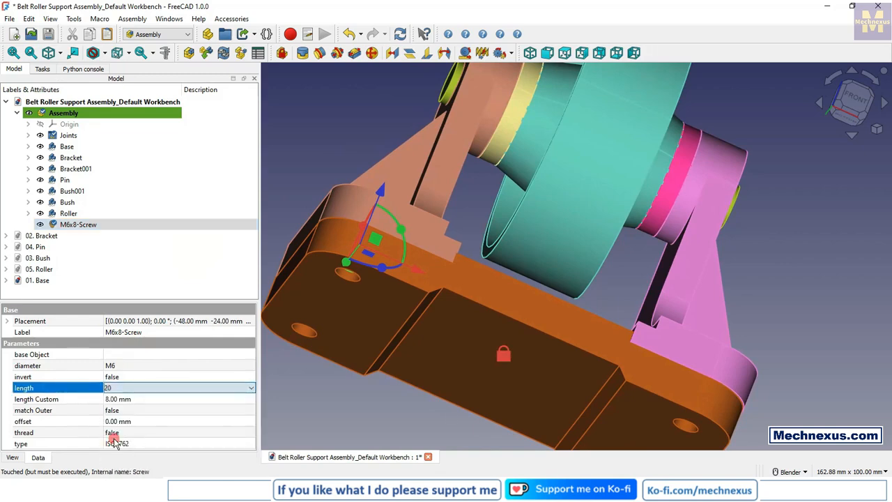
{"action": "left_click", "coordinate": [308, 394]}
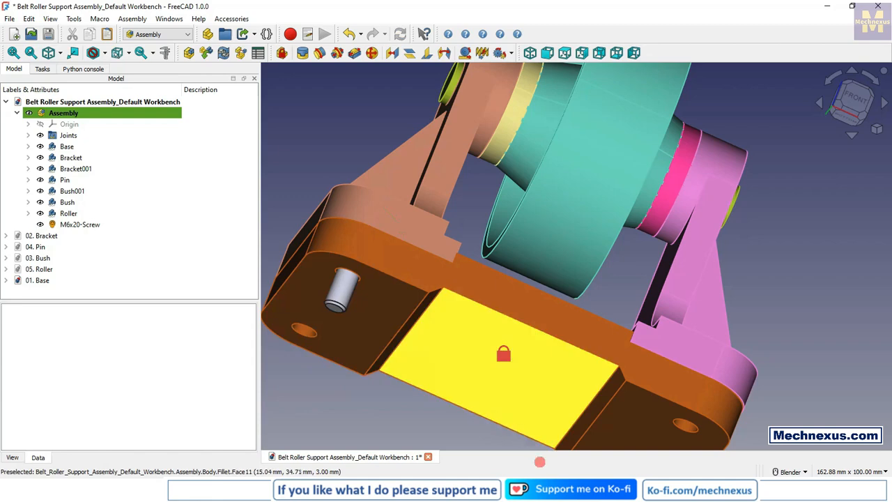
{"action": "left_click", "coordinate": [541, 491]}
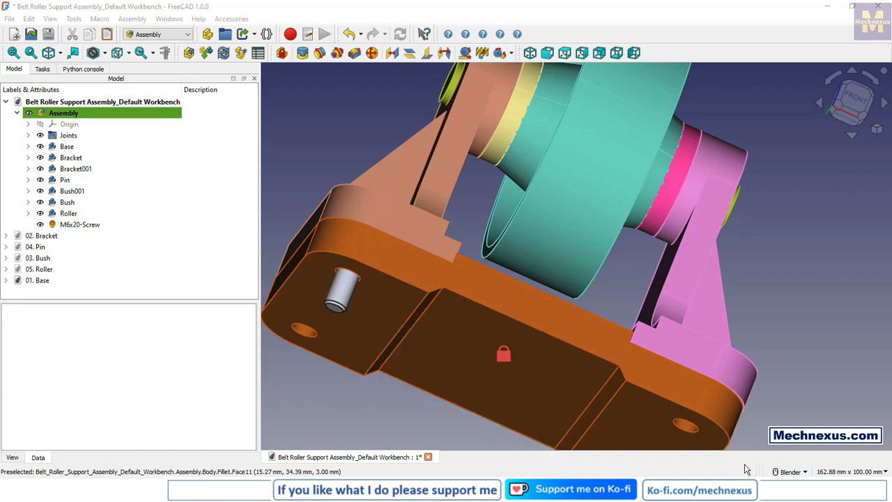
Step: Add an ISO 4032 Style 1 hexagon nut from the Fasteners workbench
{"action": "scroll", "coordinate": [456, 218], "scroll_direction": "down", "scroll_amount": 5}
{"action": "middle_click_drag", "start_coordinate": [456, 217], "coordinate": [353, 287]}
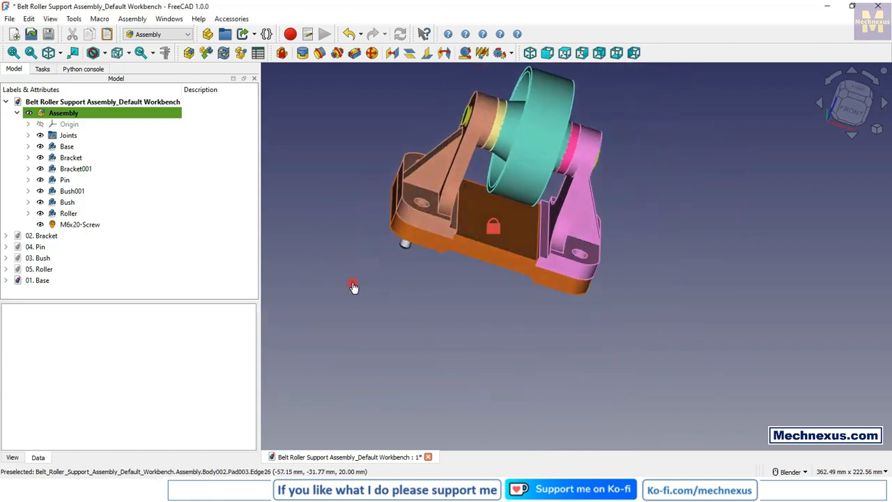
{"action": "left_click", "coordinate": [168, 35]}
{"action": "left_click", "coordinate": [153, 82]}
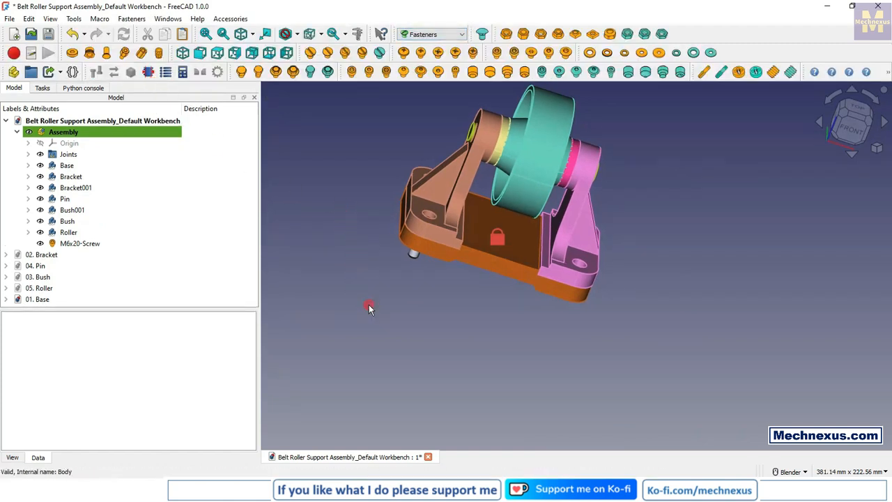
{"action": "left_click", "coordinate": [506, 35]}
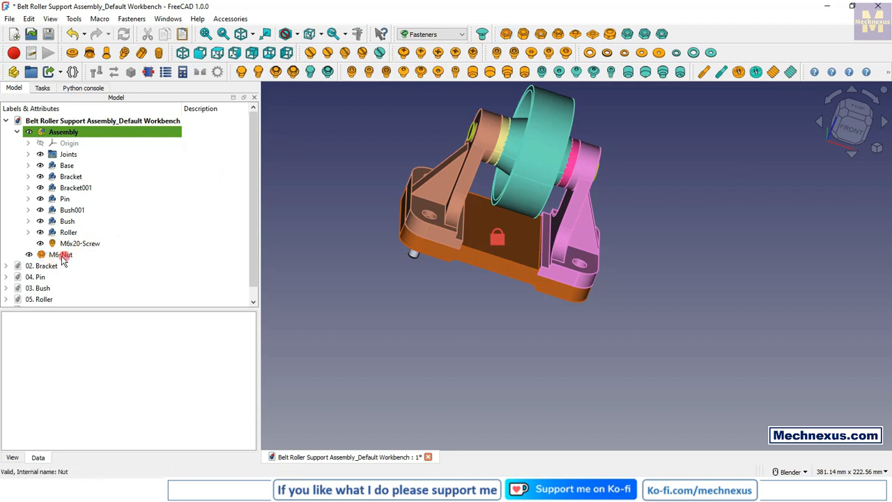
Step: Move the M6-Nut into the Assembly so it becomes one of its components
{"action": "left_click", "coordinate": [17, 131]}
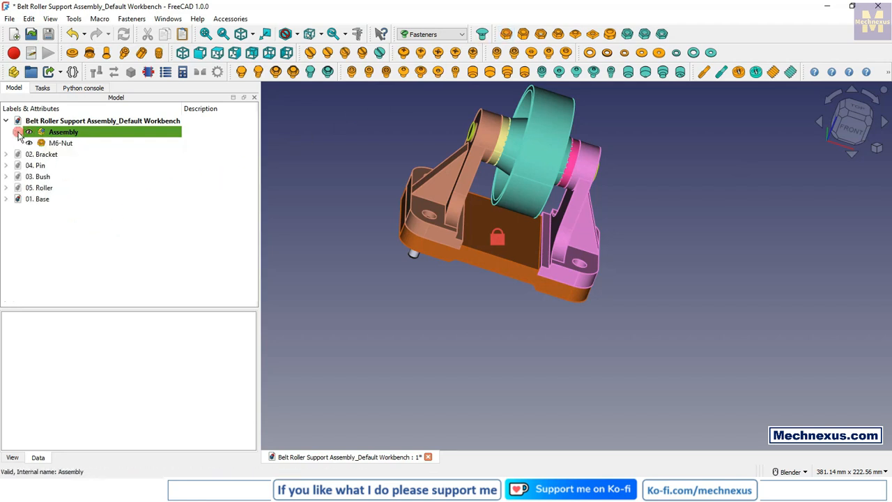
{"action": "left_click", "coordinate": [17, 132]}
{"action": "left_click", "coordinate": [40, 254]}
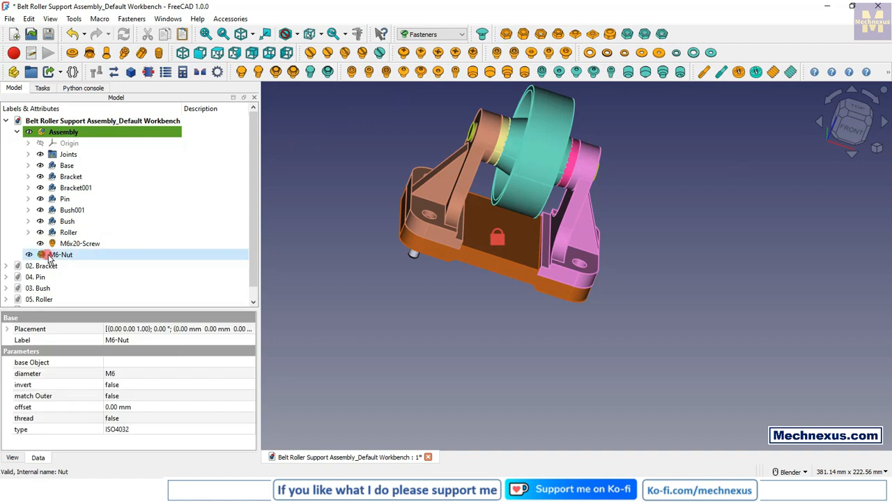
{"action": "left_click_drag", "start_coordinate": [42, 254], "coordinate": [67, 136]}
Step: Move the M6 nut about 93 mm in the negative Y direction, clear of the base
{"action": "left_click", "coordinate": [66, 255]}
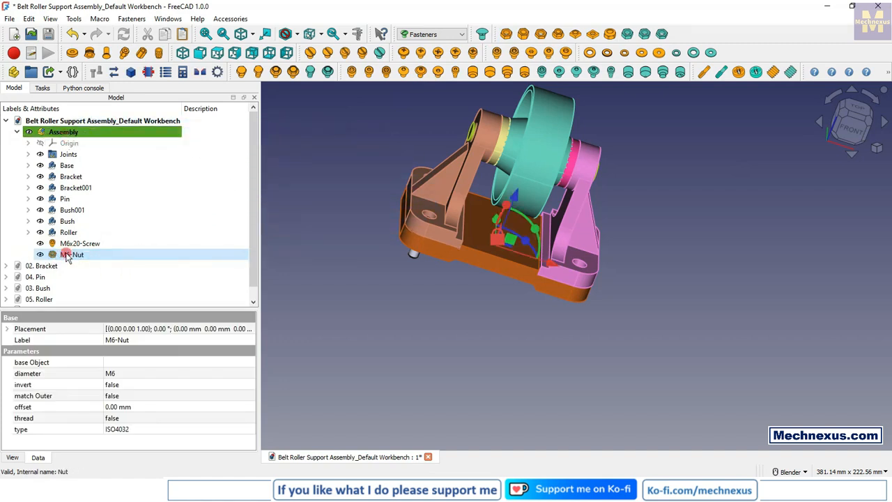
{"action": "left_click", "coordinate": [511, 318]}
{"action": "middle_click_drag", "start_coordinate": [511, 313], "coordinate": [538, 241]}
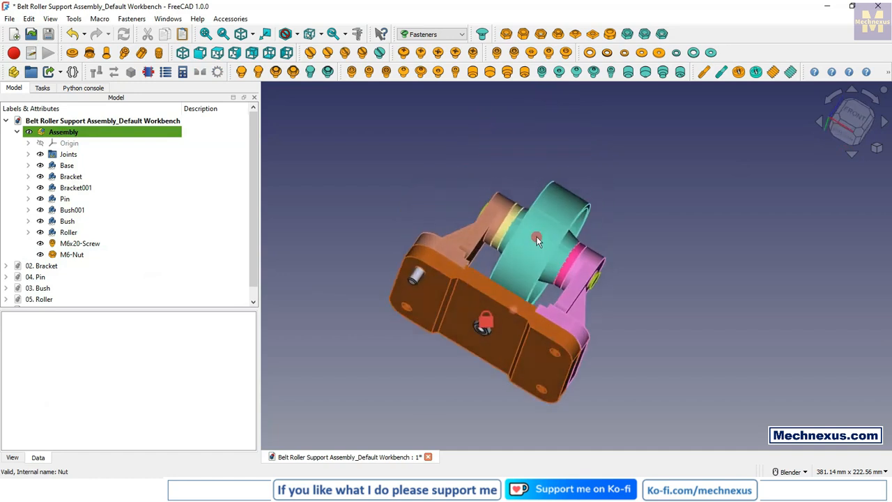
{"action": "left_click", "coordinate": [72, 255]}
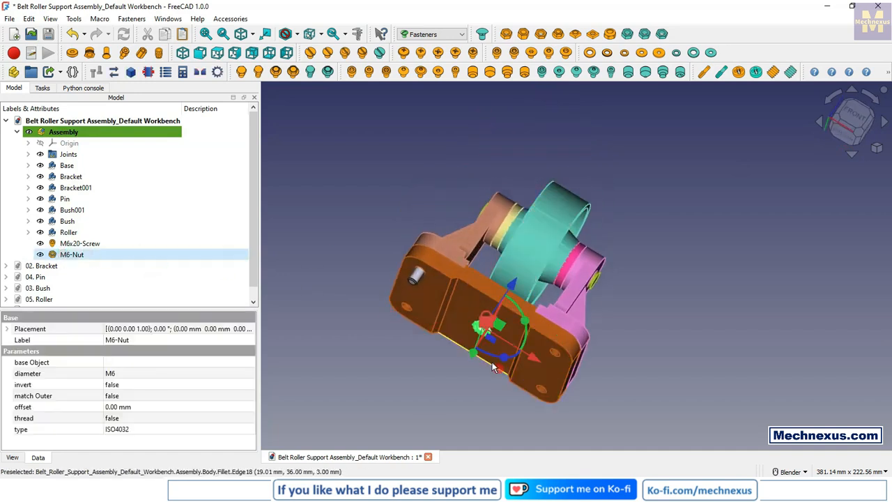
{"action": "left_click", "coordinate": [877, 148]}
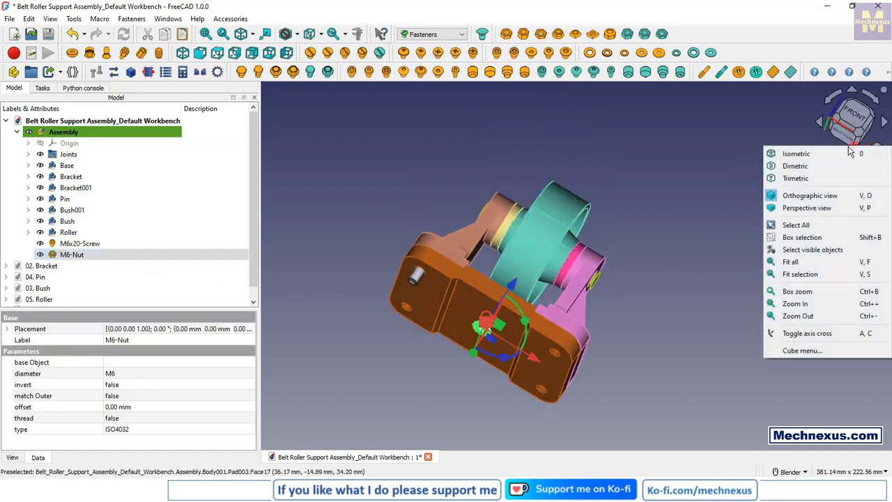
{"action": "left_click", "coordinate": [800, 158]}
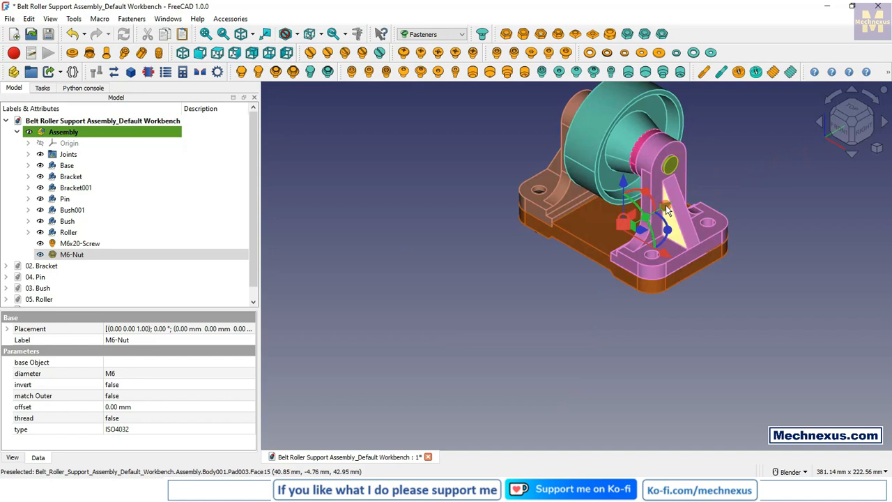
{"action": "left_click_drag", "start_coordinate": [666, 205], "coordinate": [544, 246]}
{"action": "left_click", "coordinate": [434, 305]}
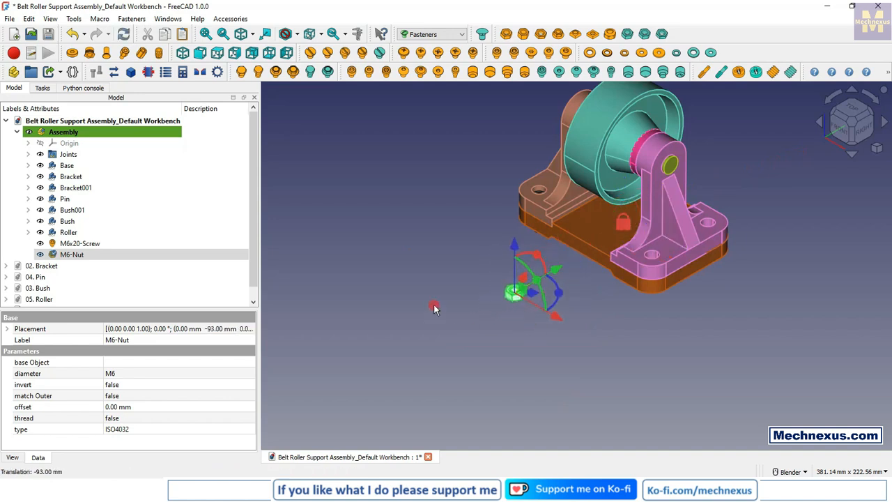
Step: Switch back to the Assembly workbench with the M6 nut in close view
{"action": "scroll", "coordinate": [509, 297], "scroll_direction": "up", "scroll_amount": 6}
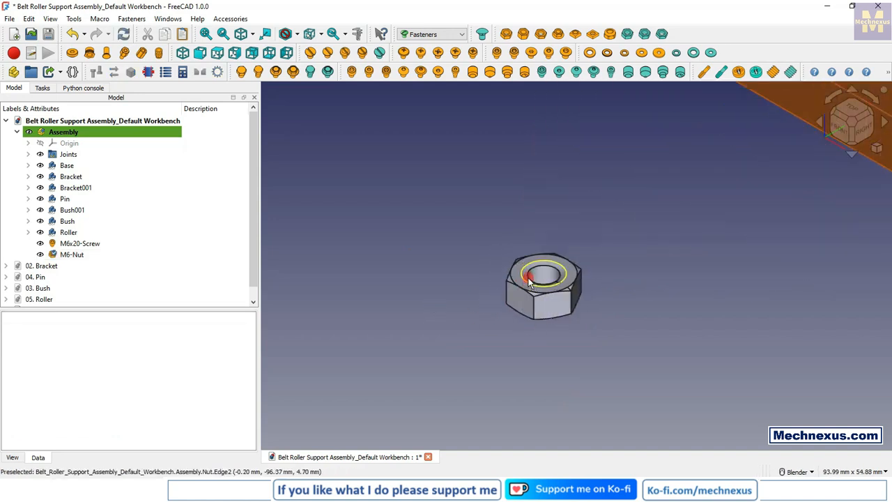
{"action": "left_click", "coordinate": [422, 34]}
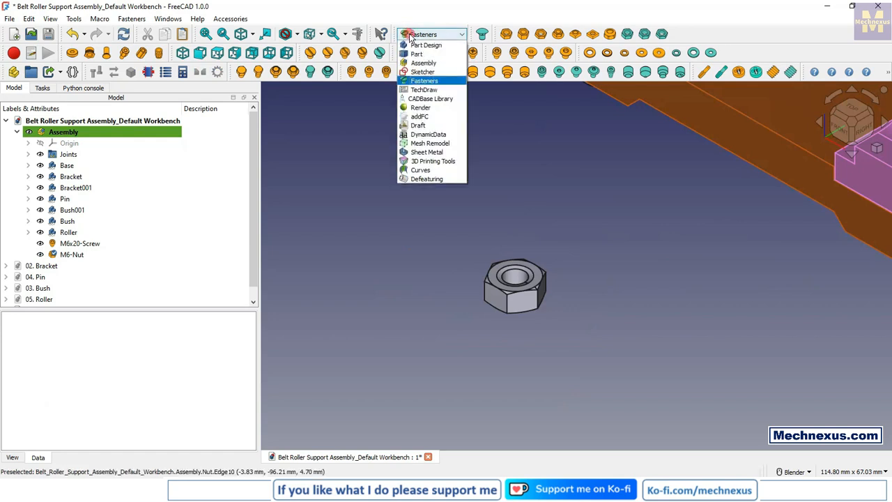
{"action": "left_click", "coordinate": [416, 60]}
{"action": "scroll", "coordinate": [387, 220], "scroll_direction": "down", "scroll_amount": 2}
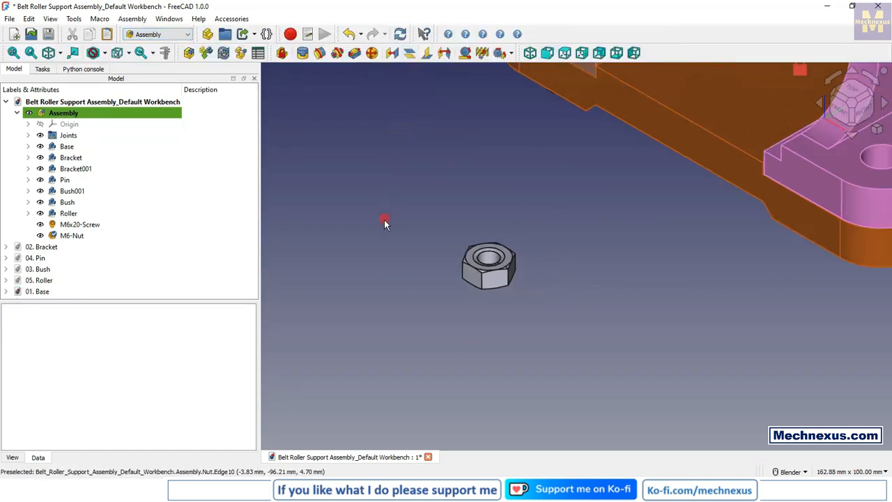
{"action": "scroll", "coordinate": [470, 237], "scroll_direction": "up", "scroll_amount": 2}
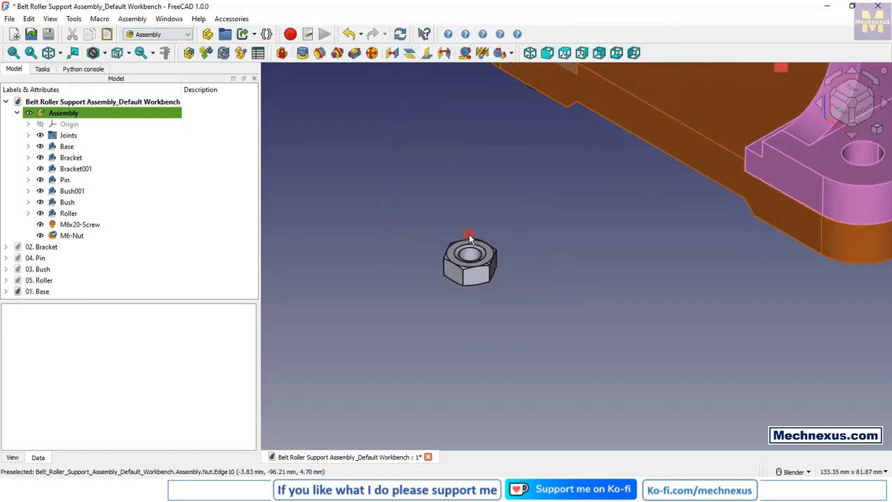
Step: Create a Fixed joint between the M6 nut's upper circular edge and the base's underside hole edge around the screw
{"action": "left_click", "coordinate": [303, 55]}
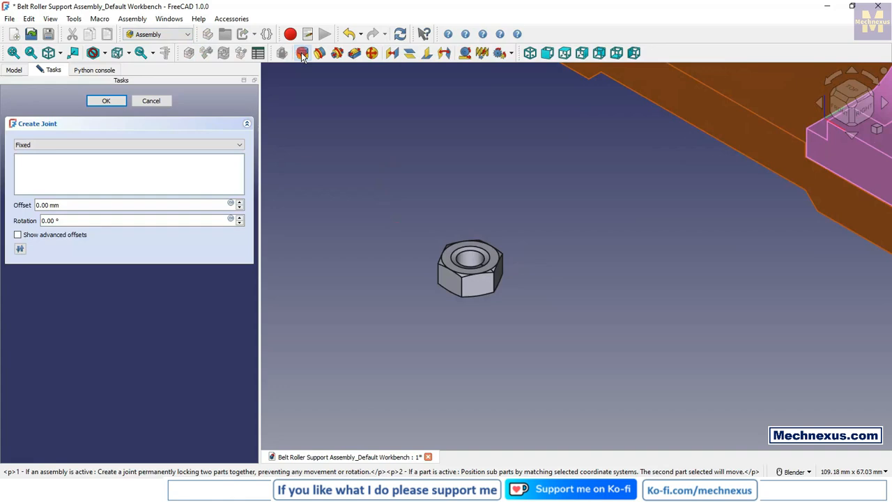
{"action": "left_click", "coordinate": [474, 249]}
{"action": "middle_click_drag", "start_coordinate": [475, 249], "coordinate": [458, 350]}
{"action": "scroll", "coordinate": [459, 349], "scroll_direction": "up", "scroll_amount": 3}
{"action": "scroll", "coordinate": [457, 351], "scroll_direction": "up", "scroll_amount": 2}
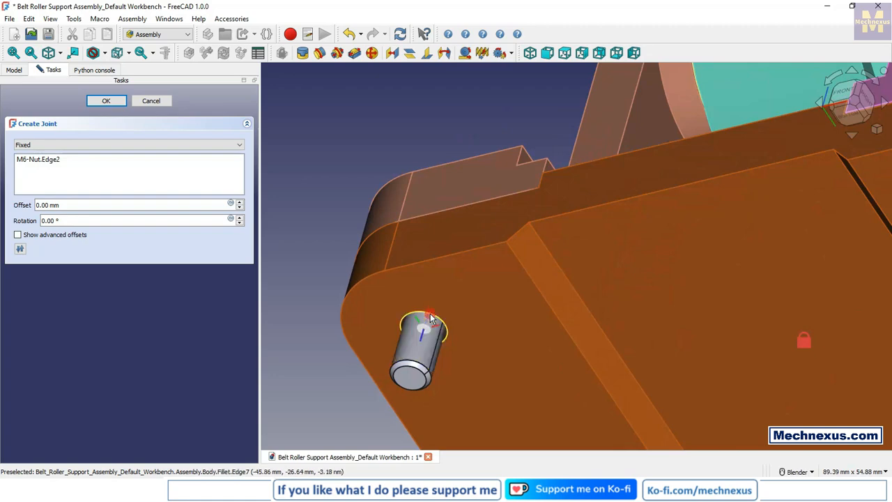
{"action": "left_click", "coordinate": [430, 318]}
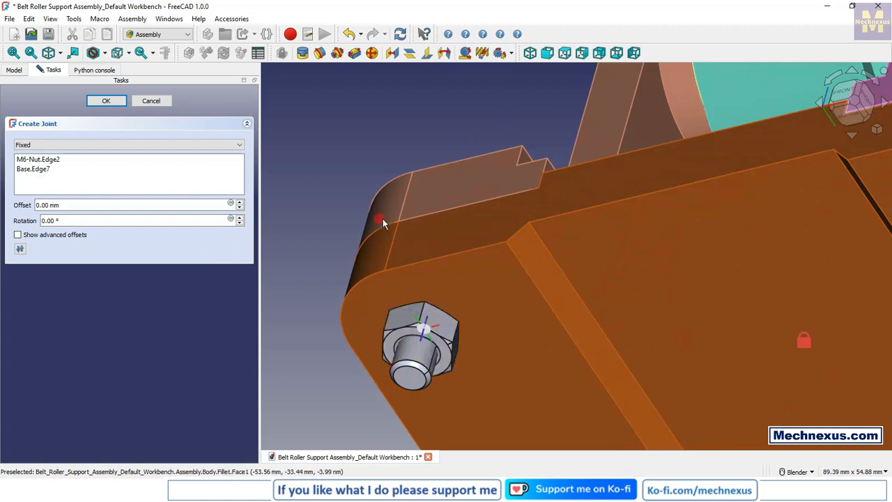
{"action": "scroll", "coordinate": [418, 261], "scroll_direction": "down", "scroll_amount": 6}
{"action": "middle_click_drag", "start_coordinate": [418, 261], "coordinate": [415, 307]}
{"action": "left_click", "coordinate": [106, 101]}
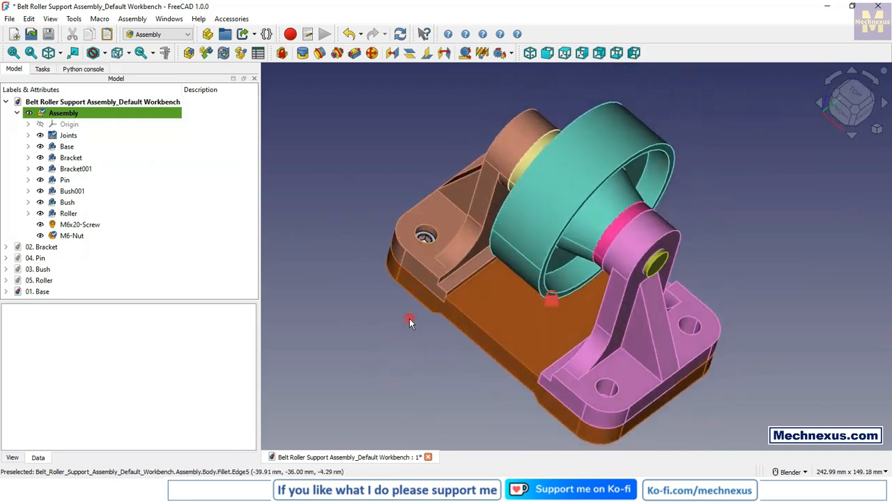
Step: Generate the fasteners bill of materials for the assembly using the Fasteners workbench
{"action": "middle_click_drag", "start_coordinate": [409, 318], "coordinate": [419, 301]}
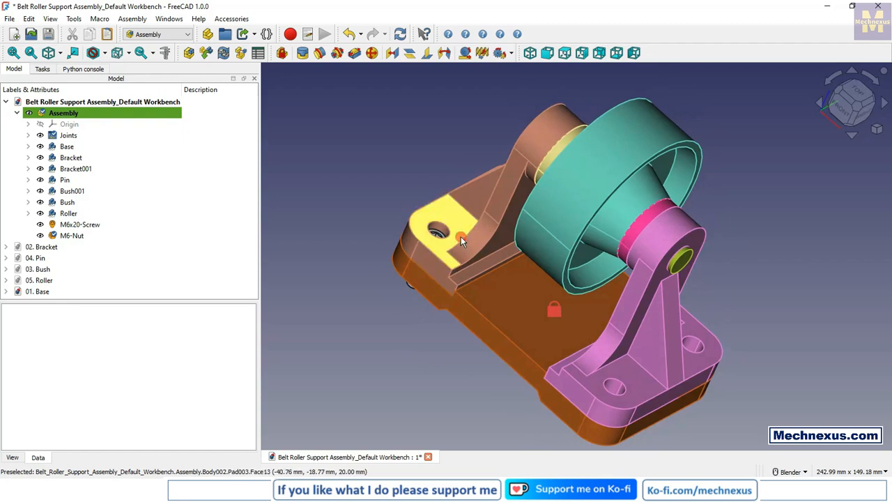
{"action": "middle_click_drag", "start_coordinate": [418, 262], "coordinate": [512, 364]}
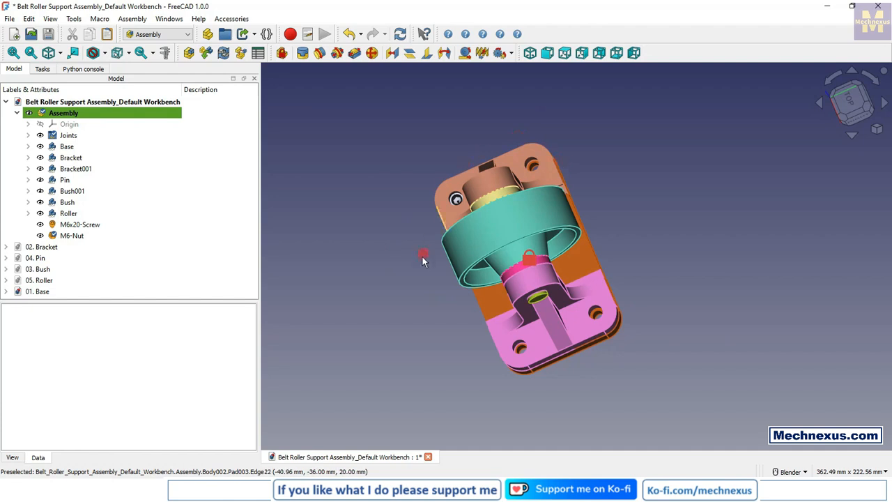
{"action": "middle_click_drag", "start_coordinate": [425, 257], "coordinate": [502, 267]}
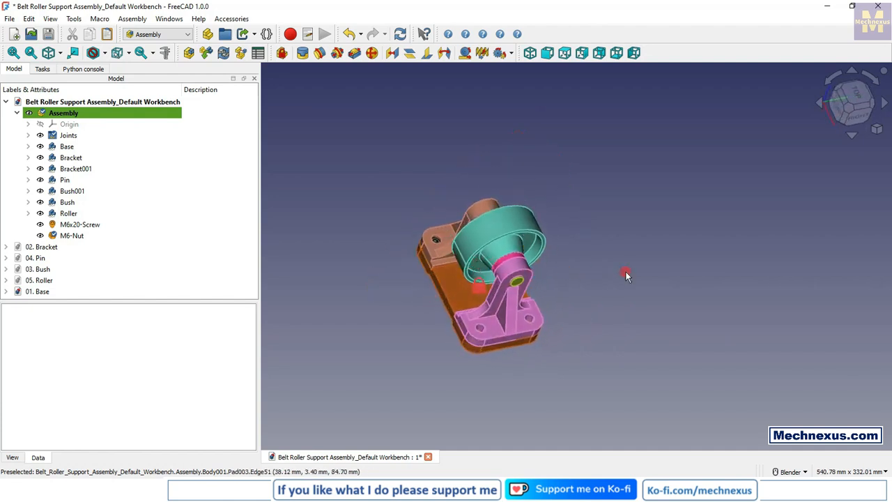
{"action": "left_click", "coordinate": [877, 131]}
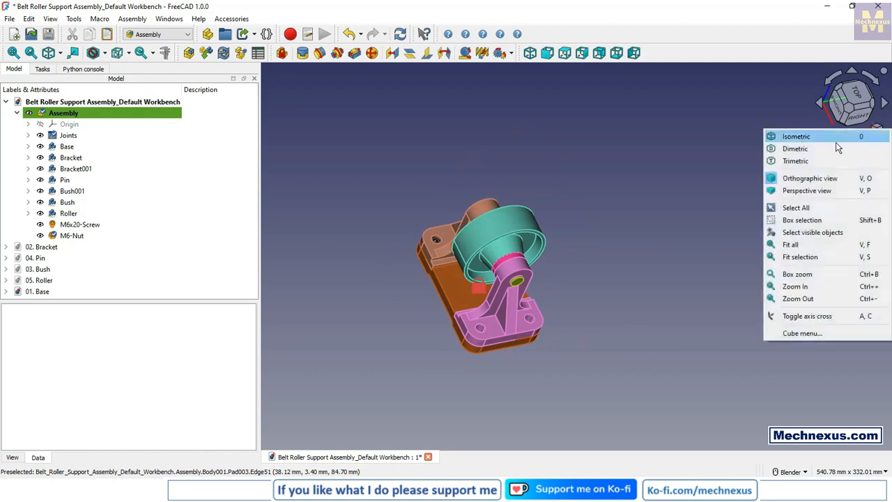
{"action": "left_click", "coordinate": [808, 134]}
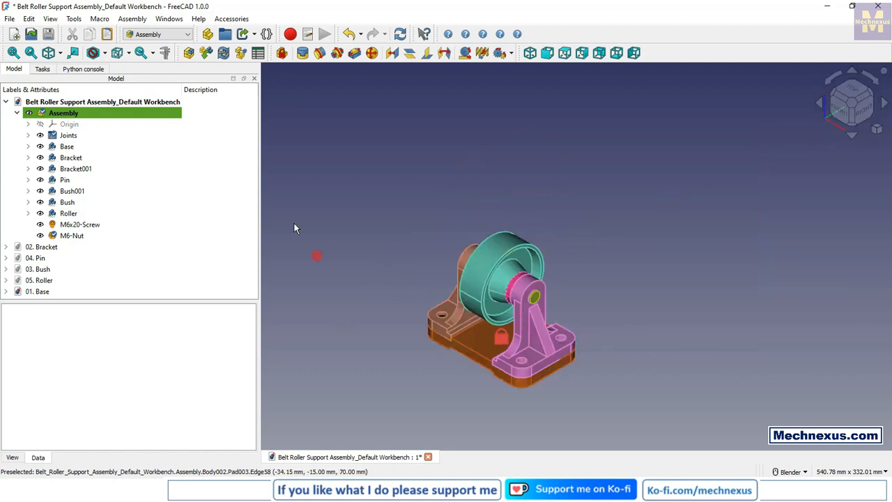
{"action": "left_click", "coordinate": [155, 34]}
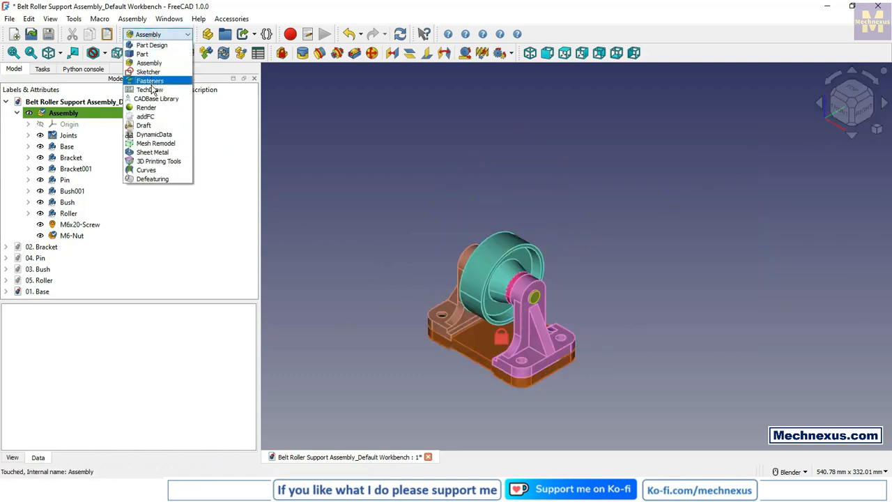
{"action": "left_click", "coordinate": [151, 81]}
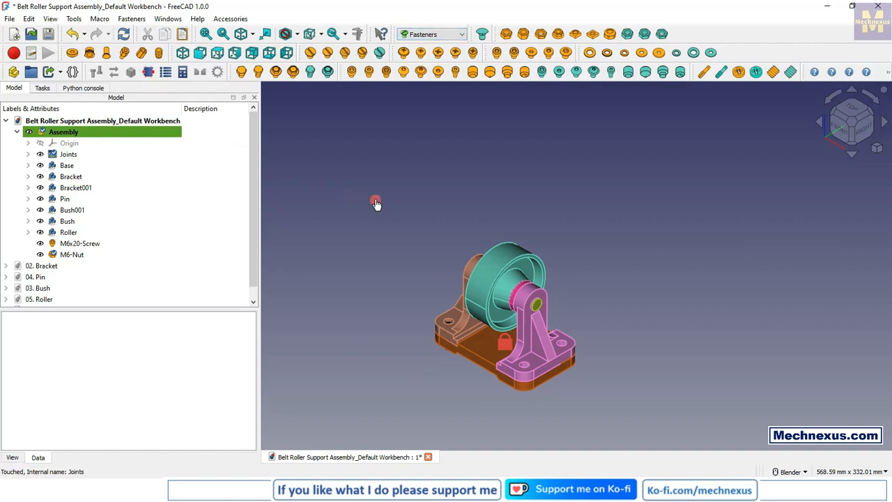
{"action": "left_click", "coordinate": [168, 78]}
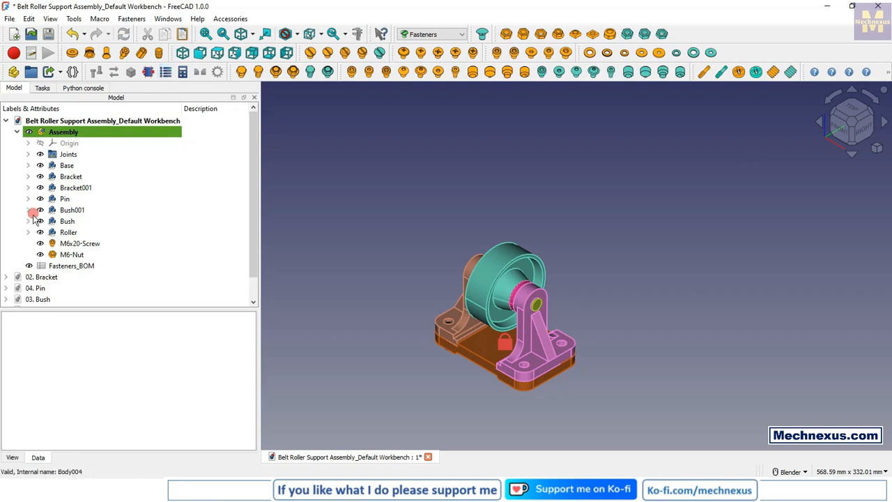
{"action": "left_click", "coordinate": [16, 132]}
{"action": "left_click", "coordinate": [17, 132]}
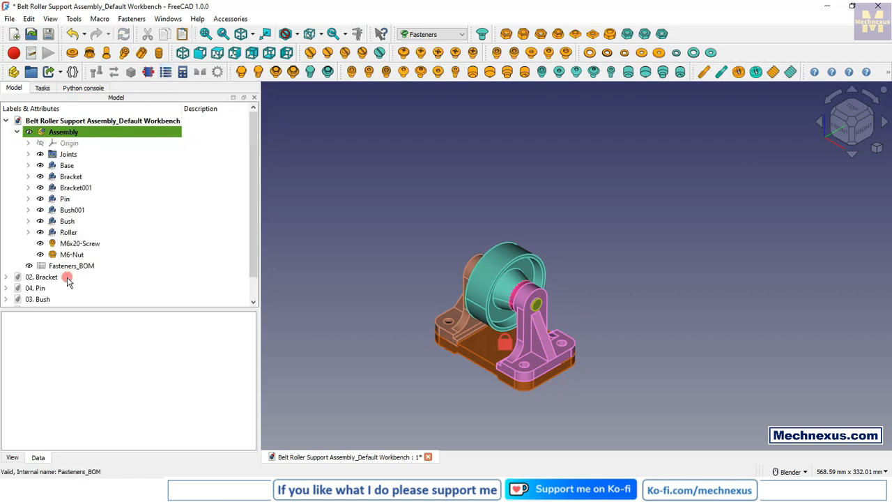
Step: Move the Fasteners_BOM spreadsheet into the Assembly container and open it
{"action": "left_click_drag", "start_coordinate": [63, 269], "coordinate": [76, 134]}
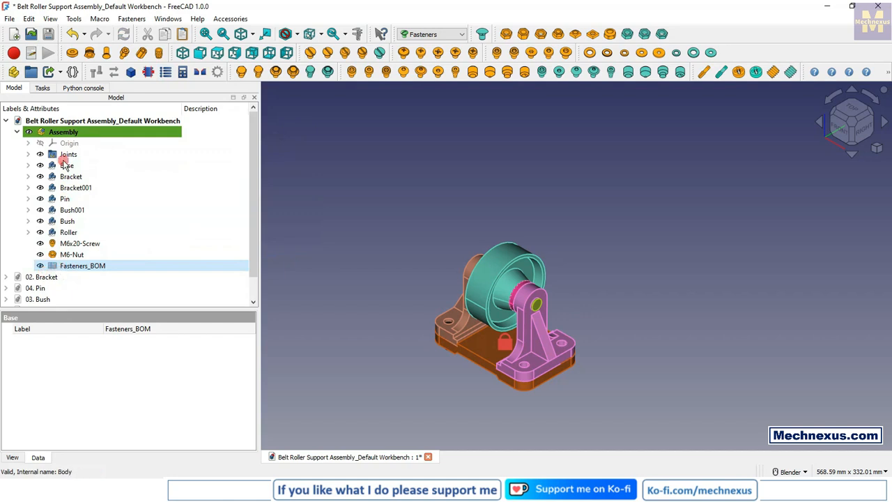
{"action": "left_click", "coordinate": [66, 267]}
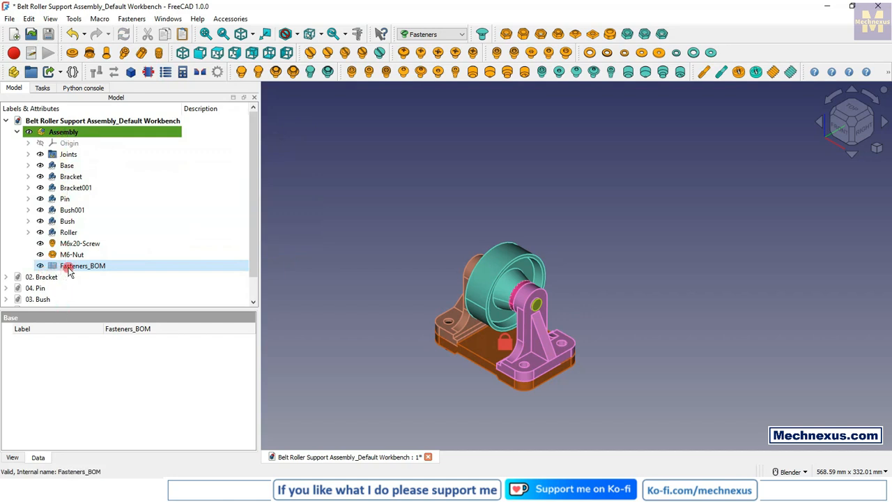
{"action": "double_click", "coordinate": [69, 267]}
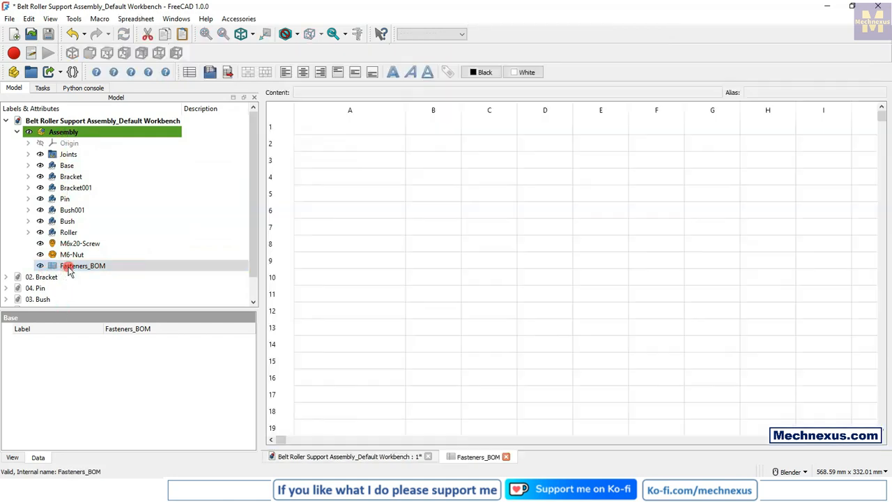
Step: Set the background color of the nut and screw rows, cells A2 to B3, to black
{"action": "left_click", "coordinate": [357, 149]}
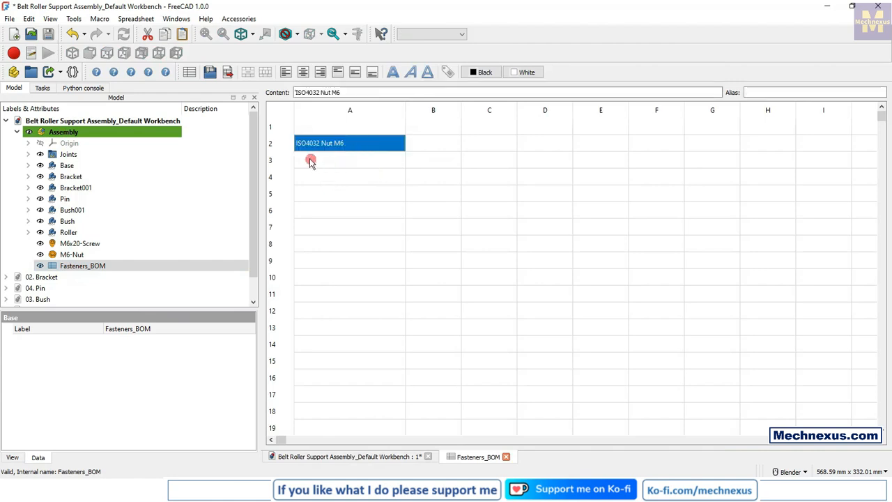
{"action": "left_click_drag", "start_coordinate": [307, 142], "coordinate": [459, 165]}
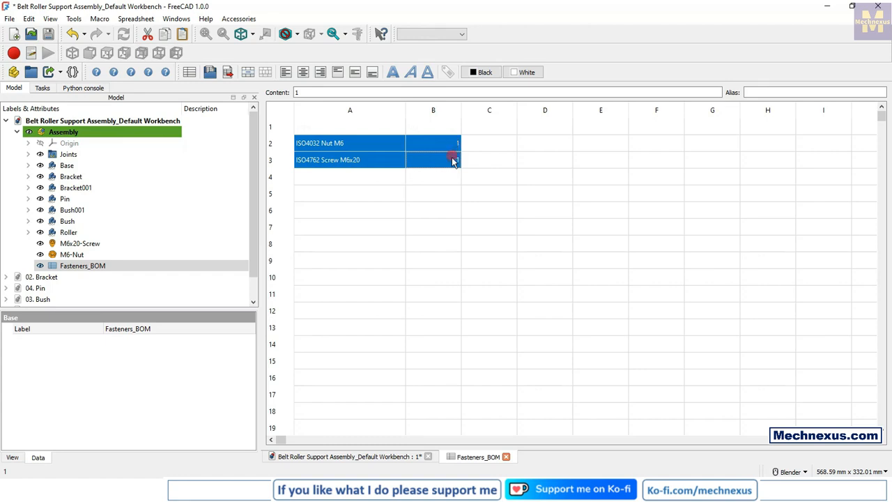
{"action": "left_click", "coordinate": [516, 72]}
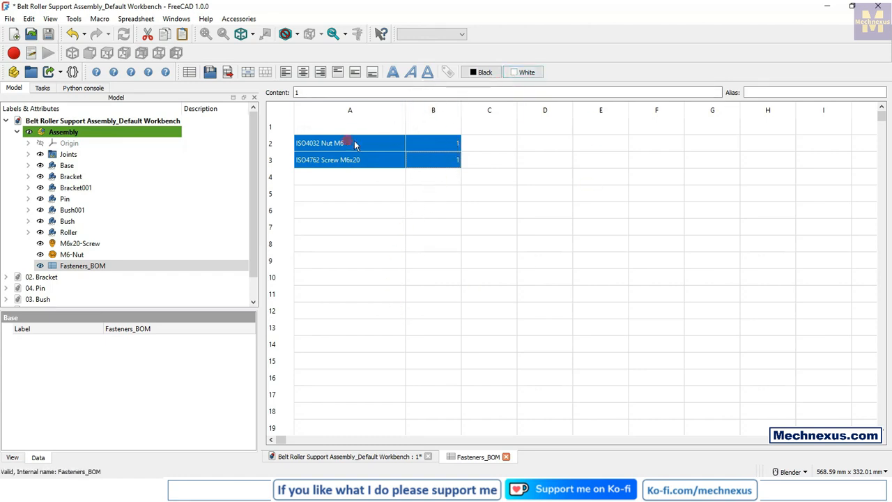
{"action": "left_click", "coordinate": [521, 74]}
{"action": "left_click", "coordinate": [510, 86]}
{"action": "left_click", "coordinate": [490, 213]}
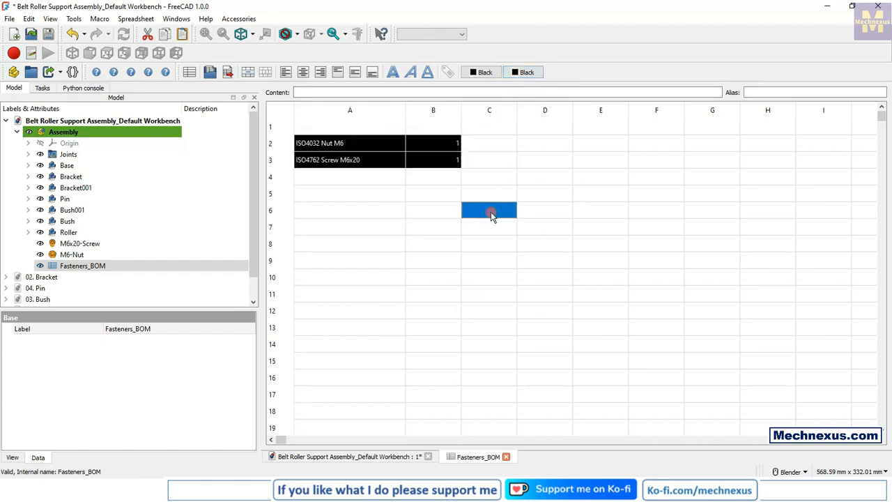
{"action": "left_click", "coordinate": [434, 299]}
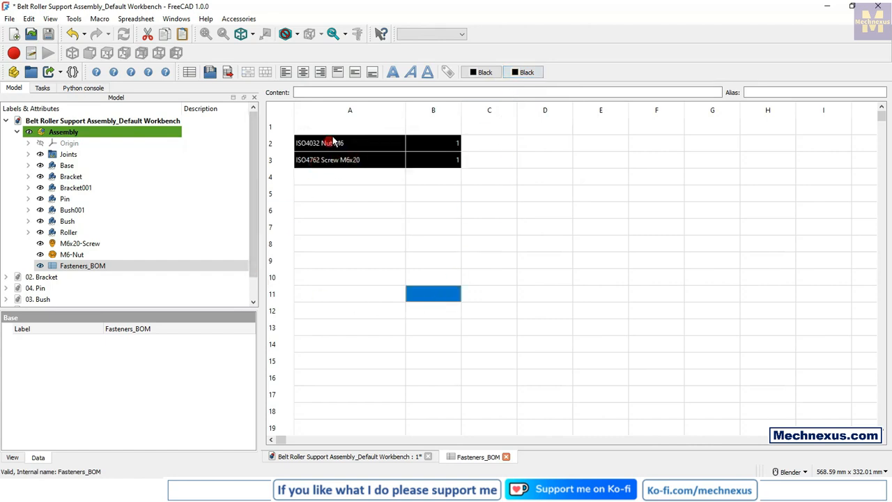
Step: Set the background color of the Type and Qty header cells, A1 to B1, to black
{"action": "left_click", "coordinate": [327, 129]}
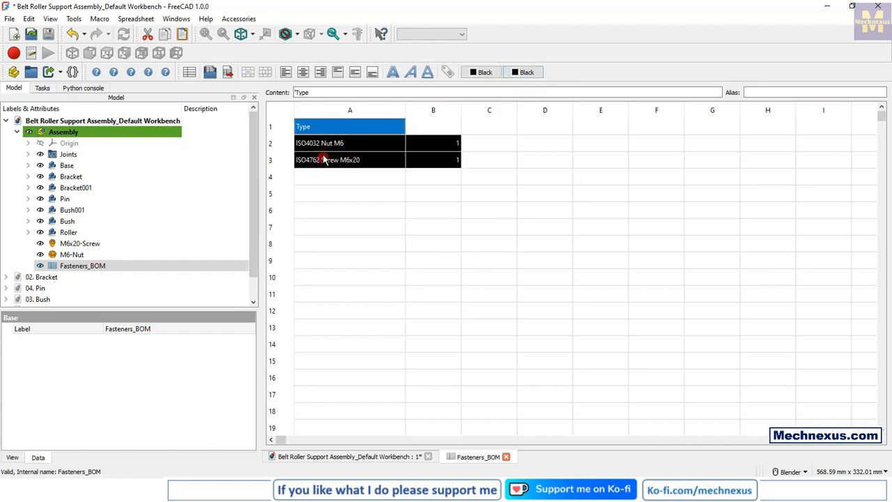
{"action": "left_click_drag", "start_coordinate": [305, 130], "coordinate": [448, 126]}
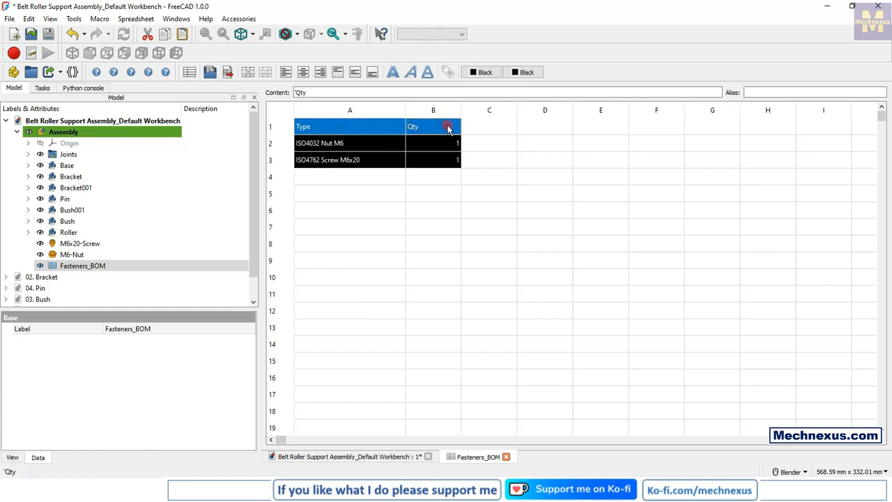
{"action": "left_click", "coordinate": [524, 74]}
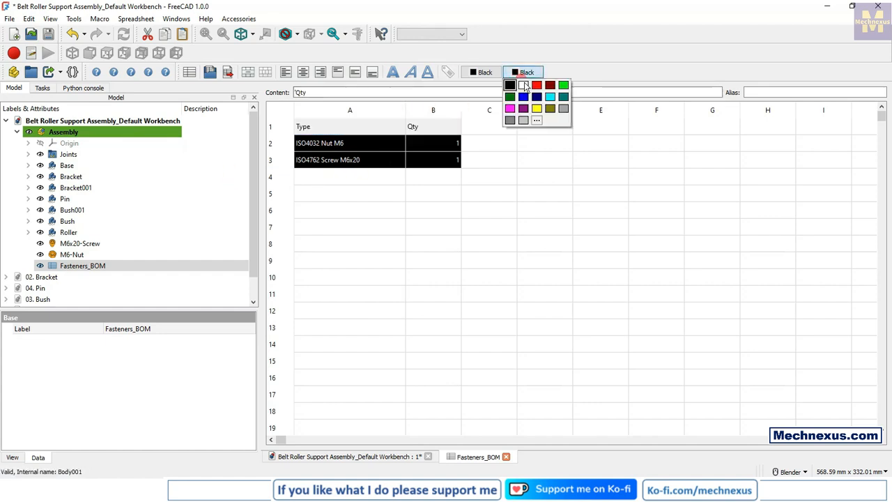
{"action": "left_click", "coordinate": [511, 86]}
{"action": "left_click", "coordinate": [457, 194]}
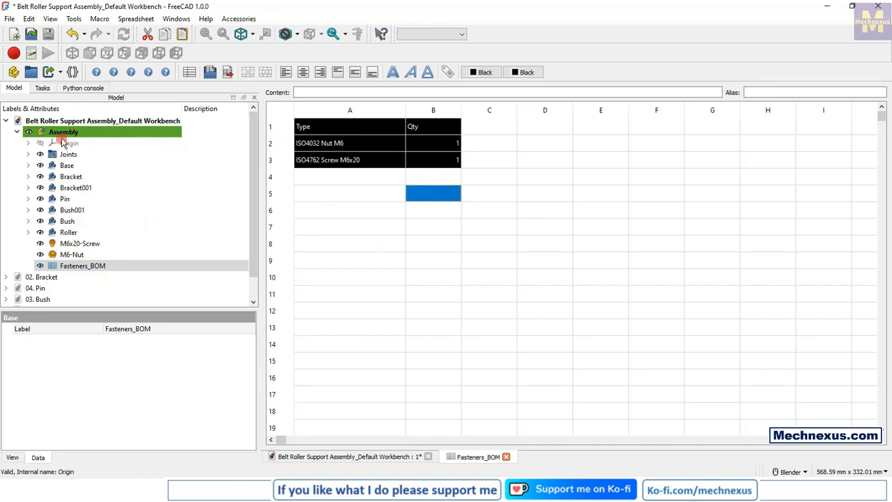
Step: Return to the assembly's 3D view and add two ISO4762 hexagon socket head cap screws and two ISO4032 hexagon nuts
{"action": "left_click", "coordinate": [335, 456]}
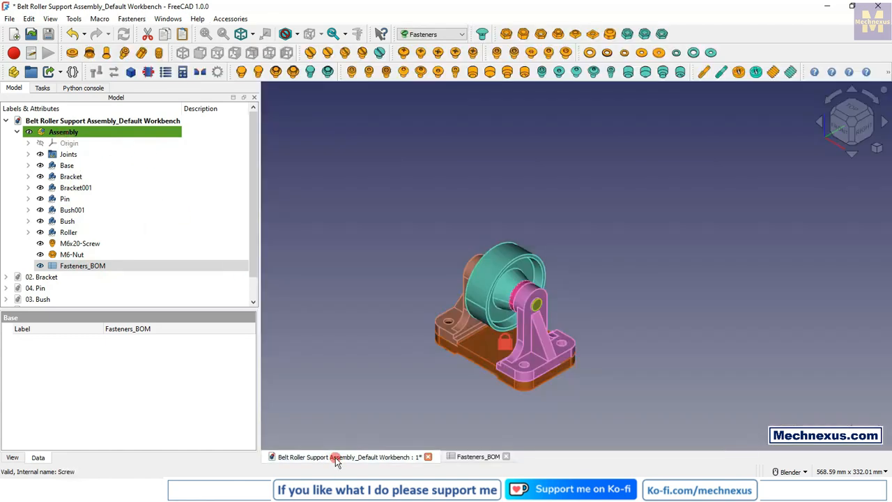
{"action": "left_click", "coordinate": [369, 405]}
{"action": "scroll", "coordinate": [446, 348], "scroll_direction": "up", "scroll_amount": 5}
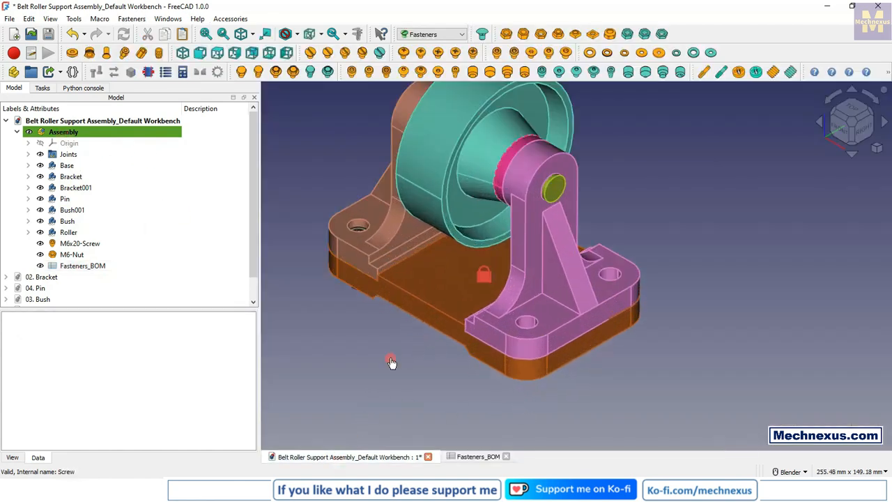
{"action": "scroll", "coordinate": [509, 345], "scroll_direction": "up", "scroll_amount": 3}
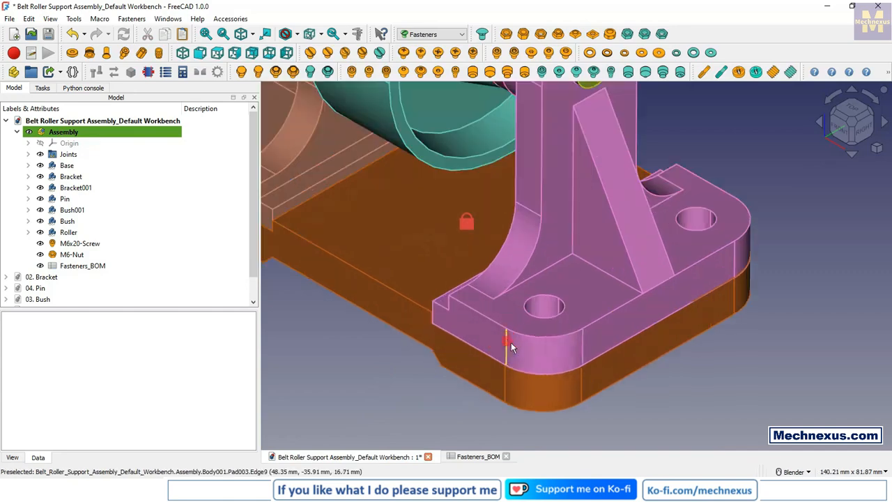
{"action": "scroll", "coordinate": [511, 342], "scroll_direction": "down", "scroll_amount": 5}
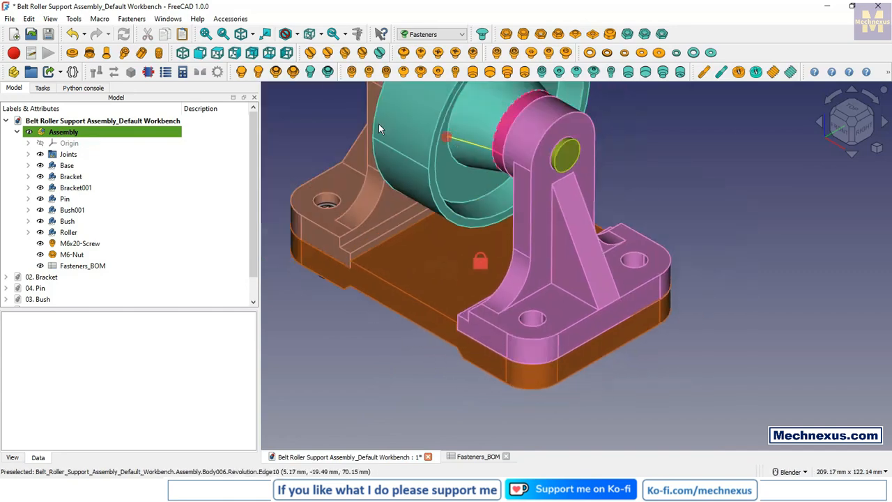
{"action": "left_click", "coordinate": [352, 72]}
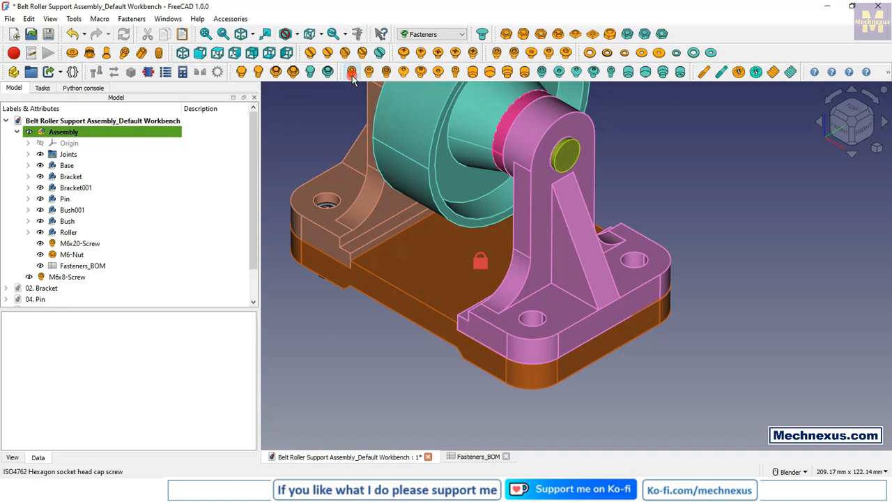
{"action": "left_click", "coordinate": [352, 72]}
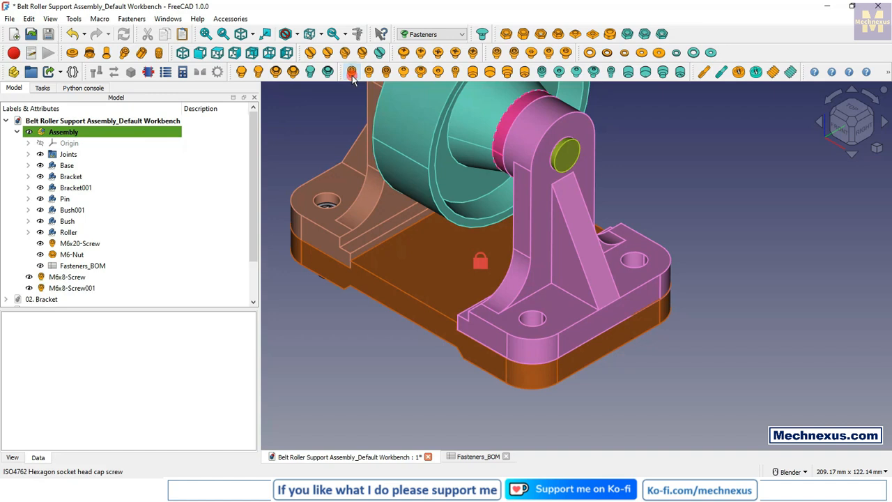
{"action": "left_click", "coordinate": [507, 35]}
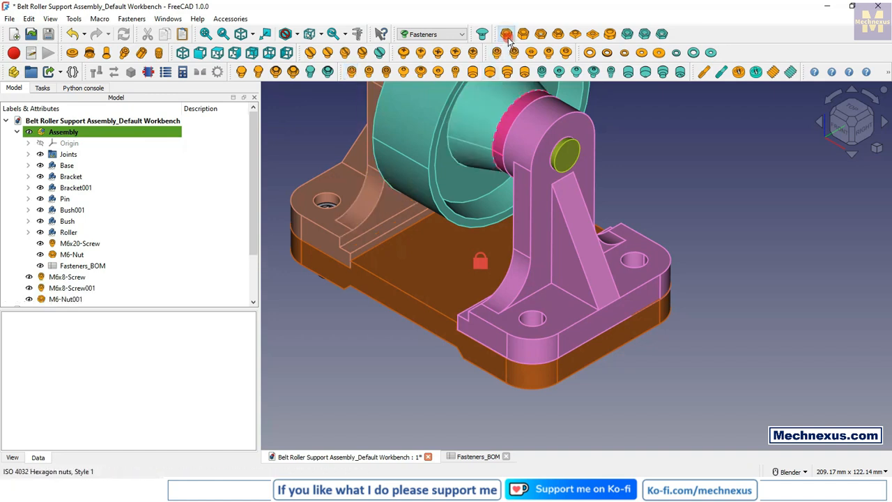
{"action": "left_click", "coordinate": [508, 39]}
Step: Move the two new M6x8 screws and two new M6 nuts into the Assembly container
{"action": "scroll", "coordinate": [179, 225], "scroll_direction": "down", "scroll_amount": 2}
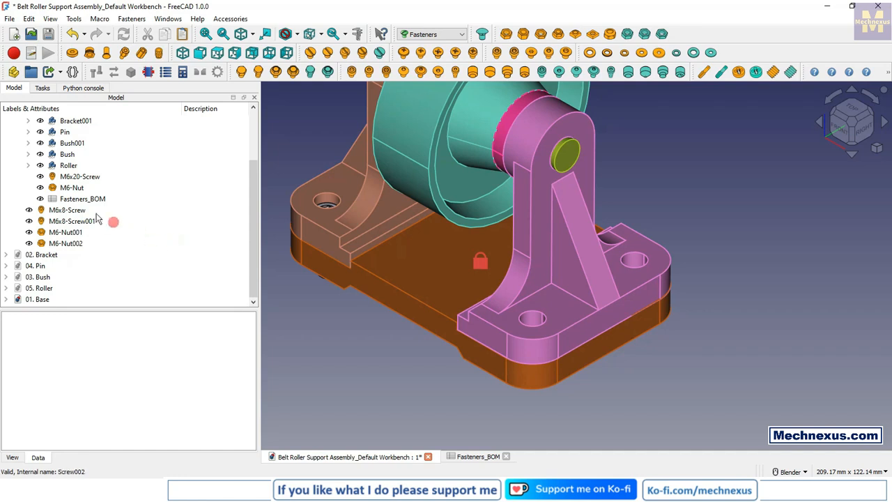
{"action": "left_click", "coordinate": [74, 209]}
{"action": "left_click", "coordinate": [74, 221], "text": "ctrl"}
{"action": "left_click", "coordinate": [74, 233], "text": "ctrl"}
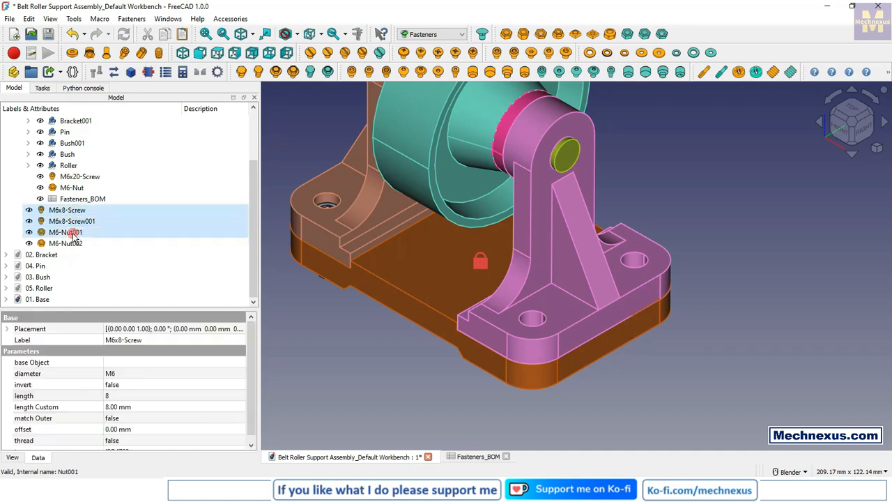
{"action": "left_click", "coordinate": [66, 243], "text": "ctrl"}
{"action": "scroll", "coordinate": [149, 299], "scroll_direction": "up", "scroll_amount": 2}
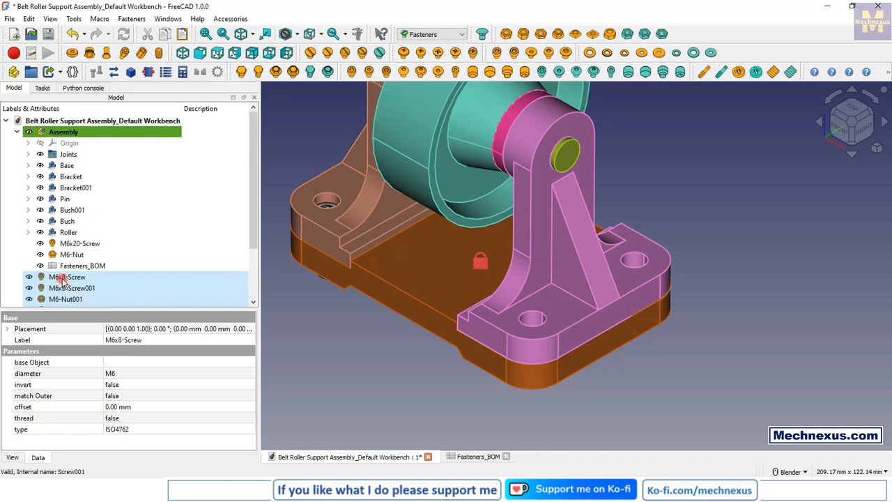
{"action": "left_click_drag", "start_coordinate": [62, 279], "coordinate": [69, 134]}
{"action": "left_click", "coordinate": [404, 384]}
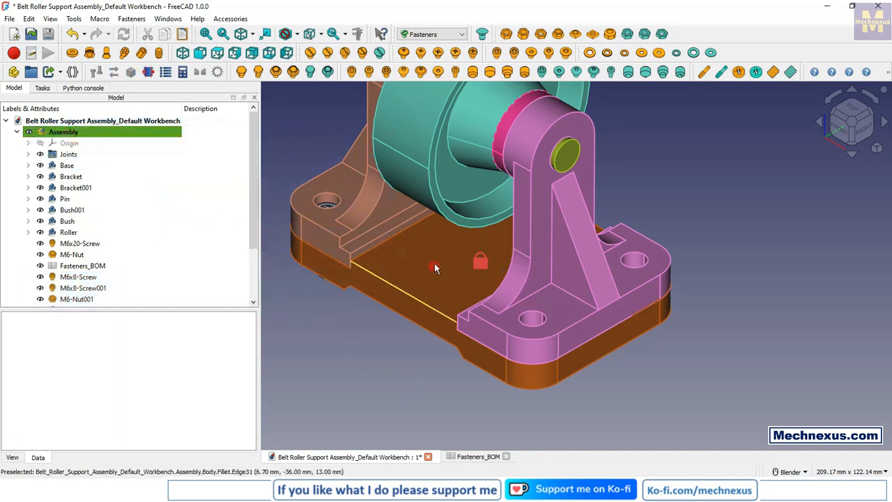
Step: Hide the duplicate fasteners M6-Nut002 and M6x8-Screw001
{"action": "scroll", "coordinate": [435, 263], "scroll_direction": "down", "scroll_amount": 3}
{"action": "scroll", "coordinate": [117, 244], "scroll_direction": "down", "scroll_amount": 2}
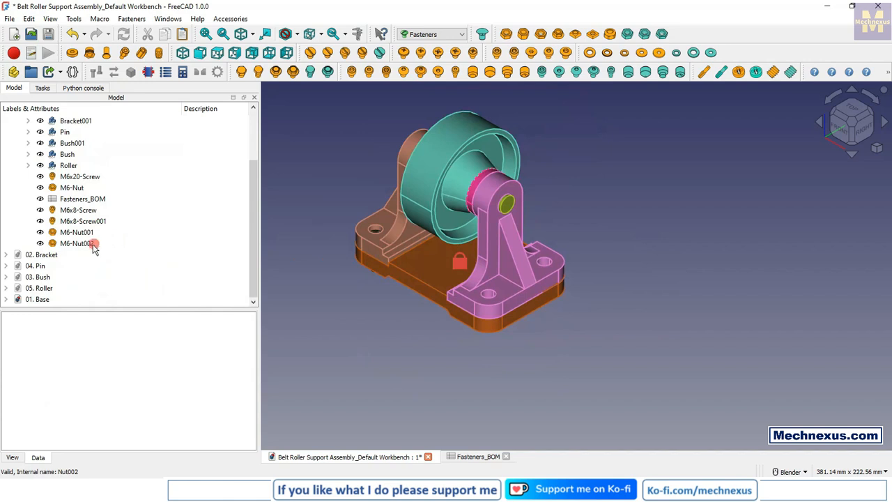
{"action": "left_click", "coordinate": [92, 245]}
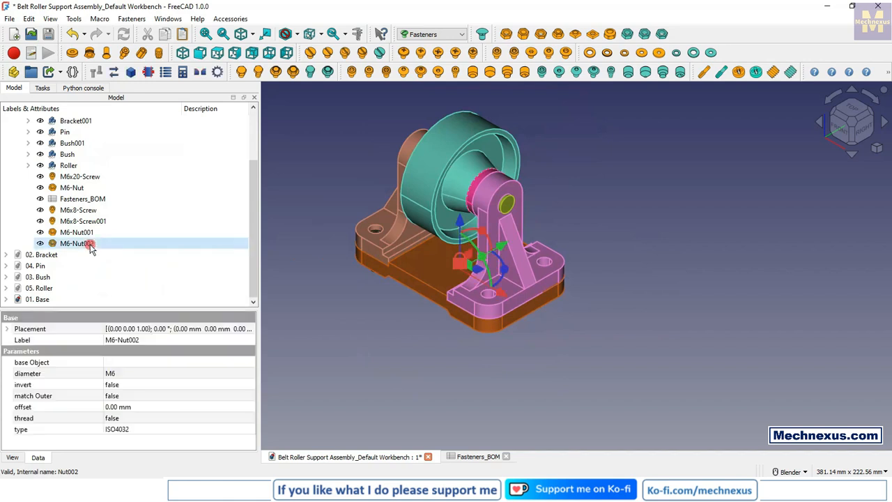
{"action": "key", "text": "space"}
{"action": "left_click", "coordinate": [75, 235]}
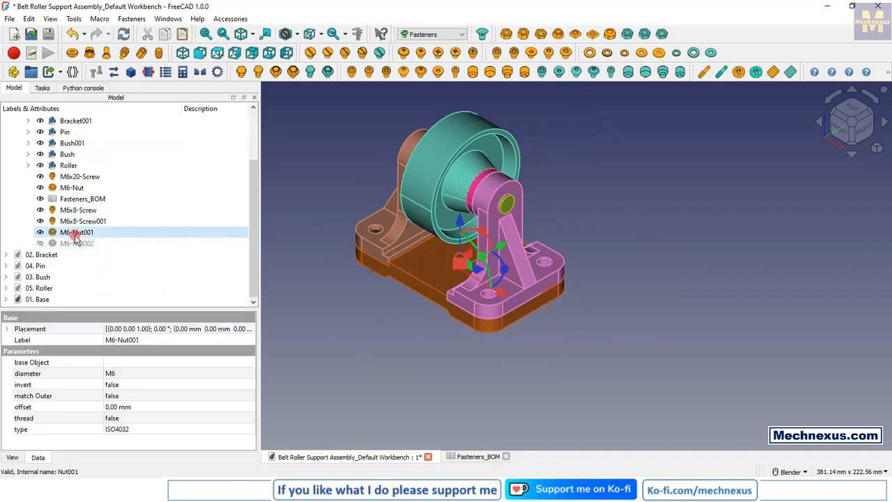
{"action": "left_click", "coordinate": [82, 222]}
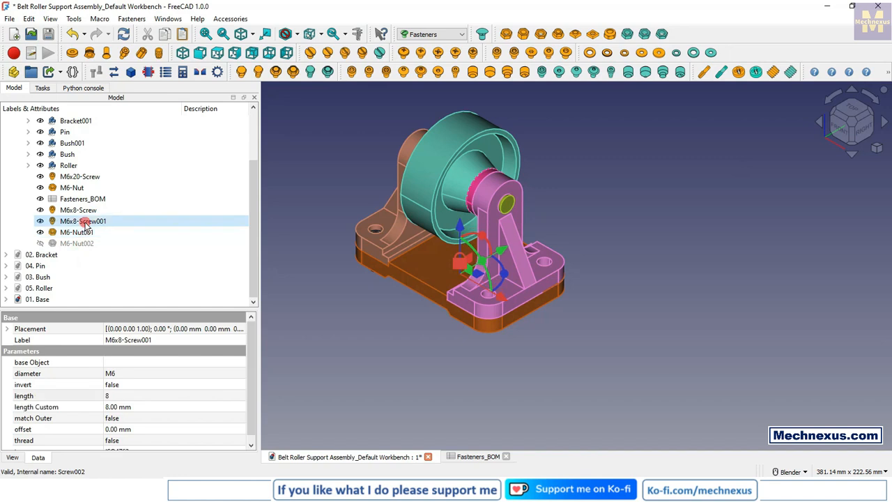
{"action": "key", "text": "space"}
{"action": "left_click", "coordinate": [356, 342]}
Step: Move the visible M6x8 screw about 79 mm in the negative Y direction, clear of the base
{"action": "left_click", "coordinate": [79, 210]}
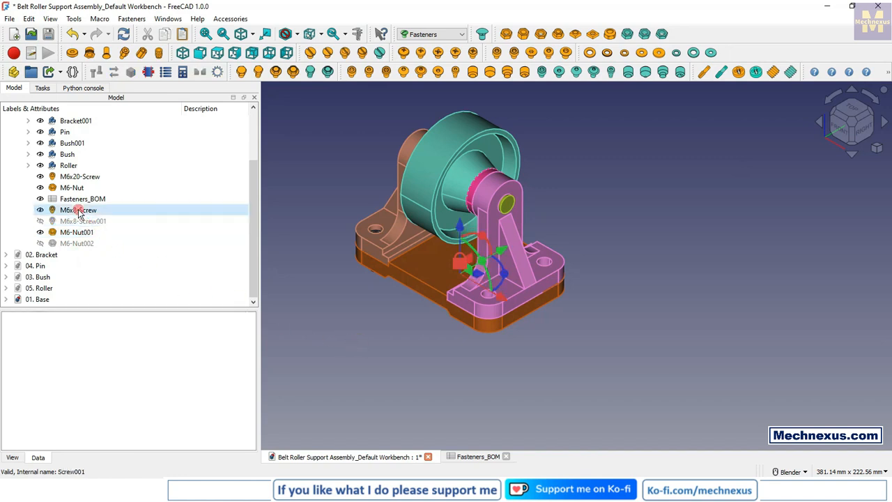
{"action": "left_click_drag", "start_coordinate": [481, 247], "coordinate": [410, 311]}
{"action": "left_click", "coordinate": [384, 388]}
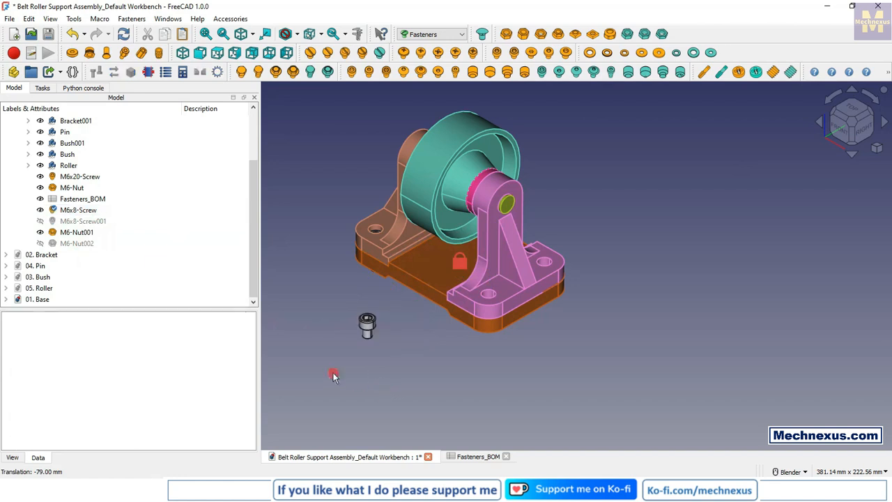
Step: Move M6-Nut001 in the negative Y direction, clear of the base and beyond the M6x8 screw
{"action": "middle_click_drag", "start_coordinate": [423, 378], "coordinate": [400, 362]}
{"action": "double_click", "coordinate": [76, 232]}
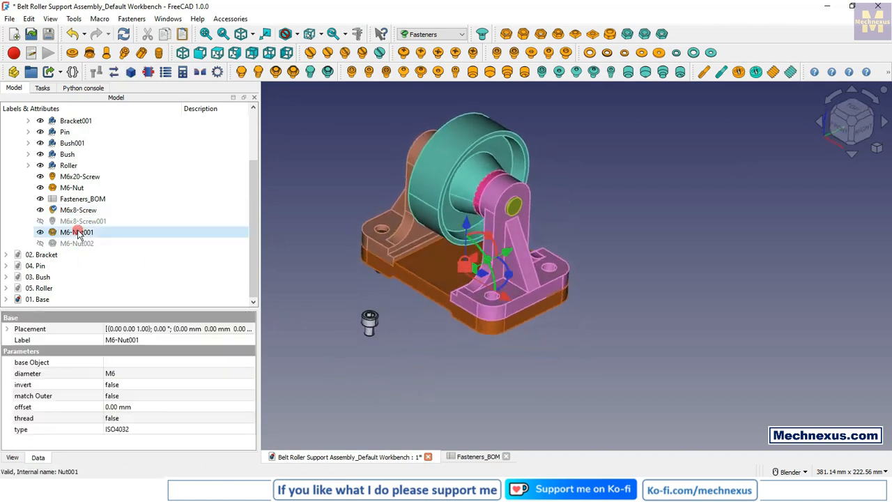
{"action": "left_click_drag", "start_coordinate": [500, 256], "coordinate": [433, 380]}
{"action": "left_click", "coordinate": [420, 368]}
{"action": "scroll", "coordinate": [363, 326], "scroll_direction": "up", "scroll_amount": 5}
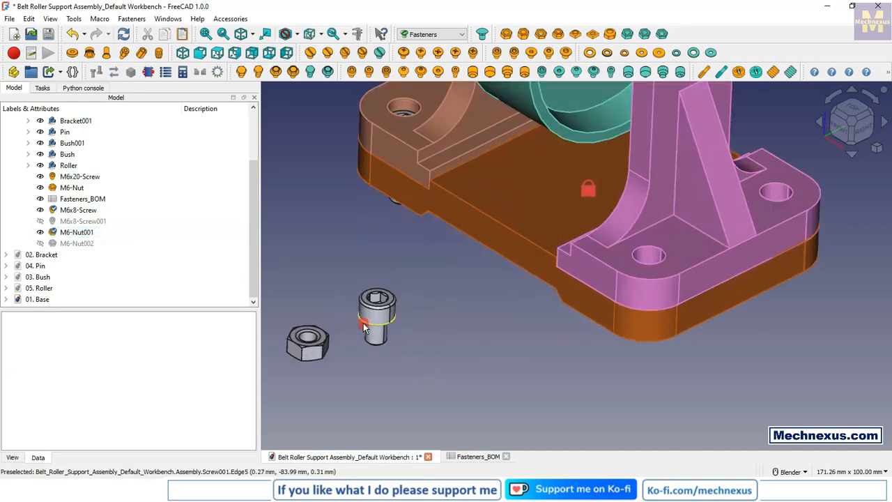
Step: Switch to the Assembly workbench and create a Fixed joint between the M6x8 screw's under-head edge and the front base hole beneath the pink bracket
{"action": "left_click", "coordinate": [412, 36]}
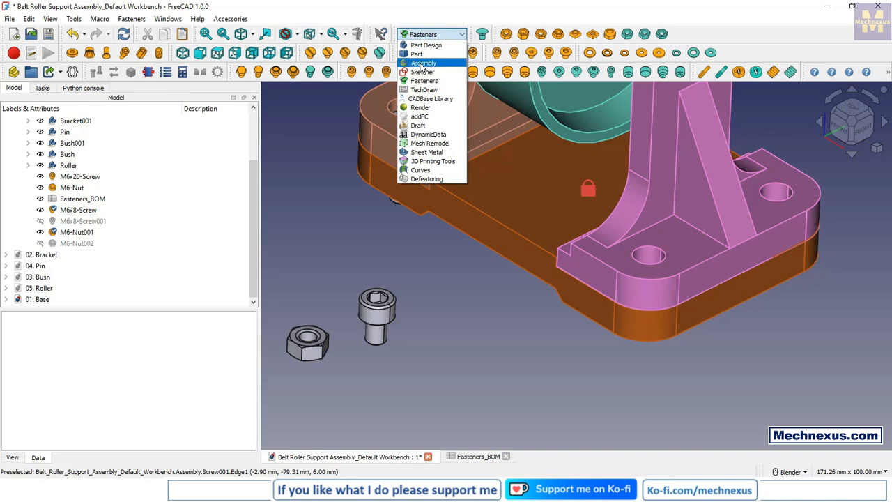
{"action": "left_click", "coordinate": [422, 63]}
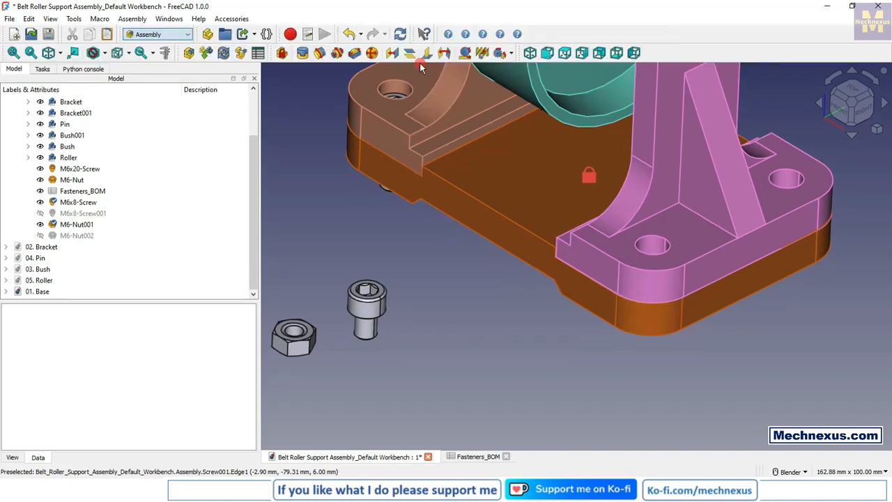
{"action": "left_click", "coordinate": [303, 53]}
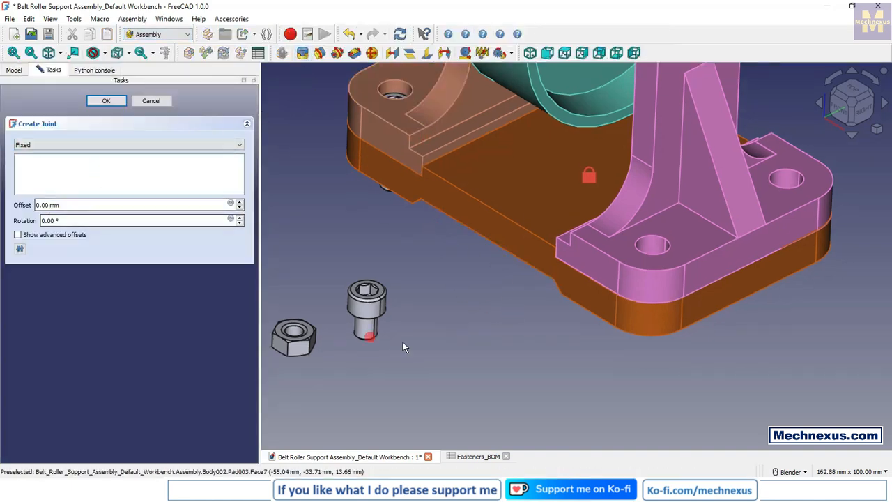
{"action": "middle_click_drag", "start_coordinate": [392, 299], "coordinate": [432, 251]}
{"action": "scroll", "coordinate": [432, 251], "scroll_direction": "up", "scroll_amount": 6}
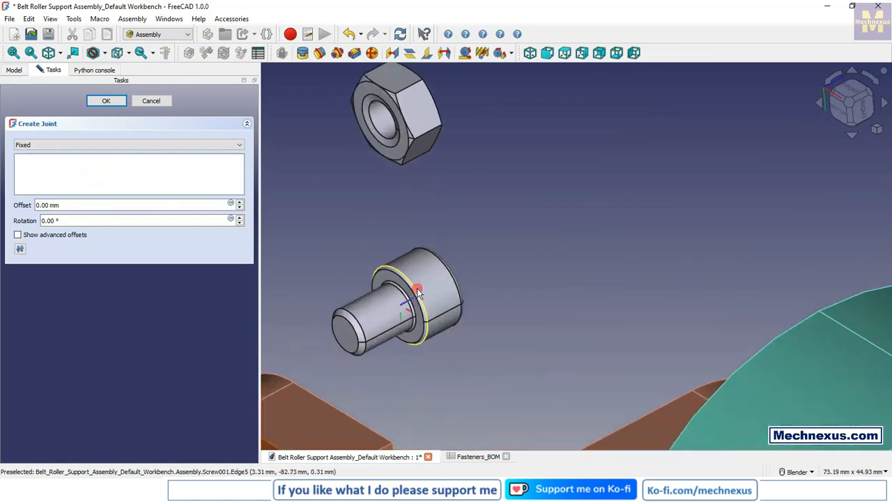
{"action": "left_click", "coordinate": [405, 301]}
{"action": "scroll", "coordinate": [507, 223], "scroll_direction": "down", "scroll_amount": 10}
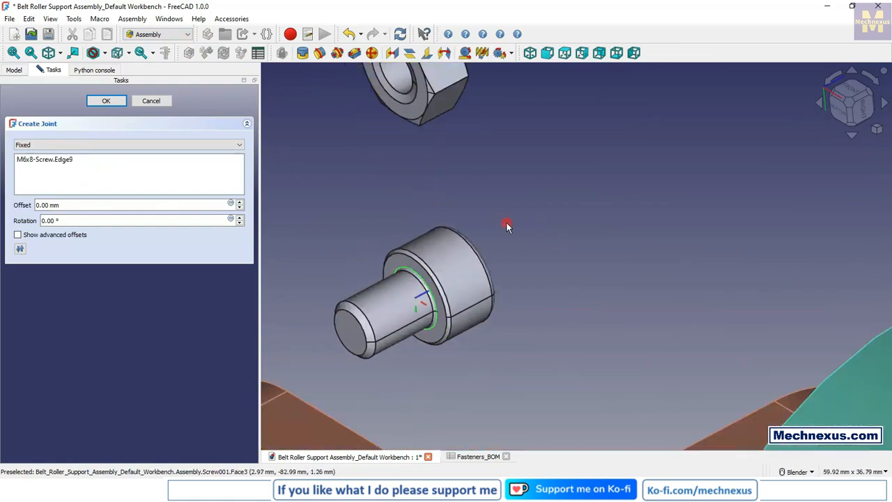
{"action": "middle_click_drag", "start_coordinate": [506, 226], "coordinate": [345, 341]}
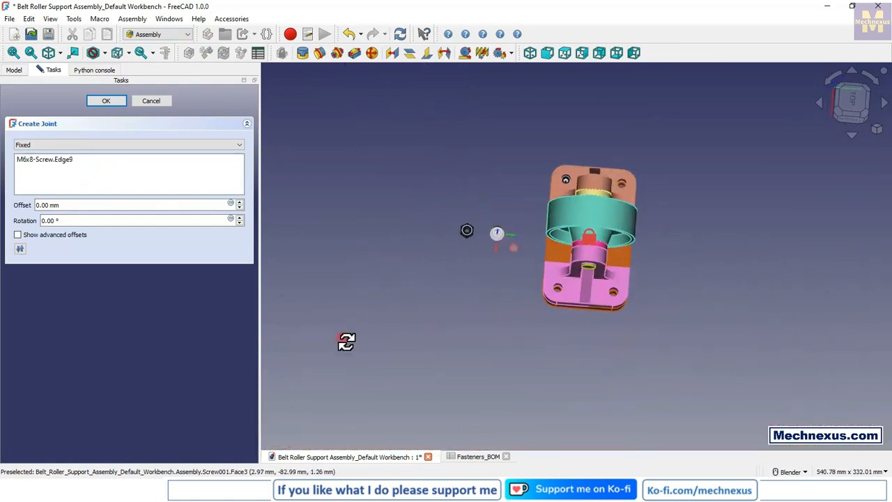
{"action": "scroll", "coordinate": [548, 286], "scroll_direction": "up", "scroll_amount": 7}
{"action": "scroll", "coordinate": [548, 286], "scroll_direction": "up", "scroll_amount": 2}
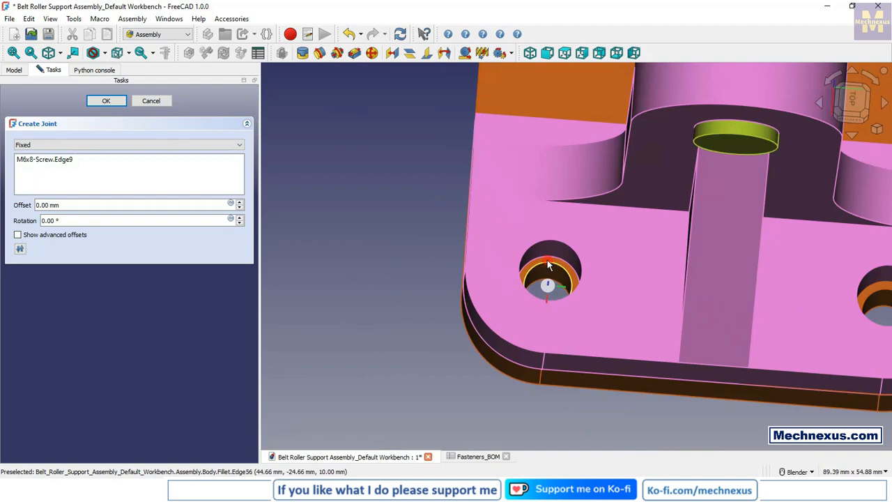
{"action": "left_click", "coordinate": [548, 265]}
{"action": "scroll", "coordinate": [537, 282], "scroll_direction": "down", "scroll_amount": 5}
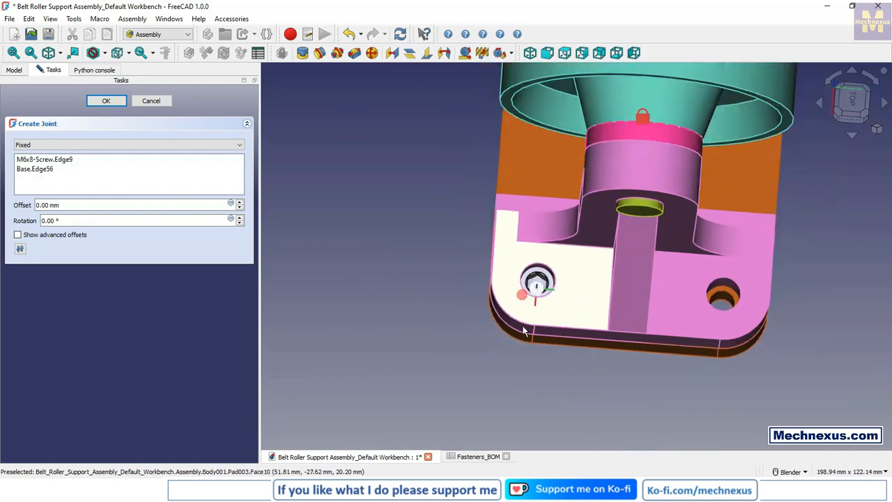
{"action": "middle_click_drag", "start_coordinate": [593, 293], "coordinate": [596, 270]}
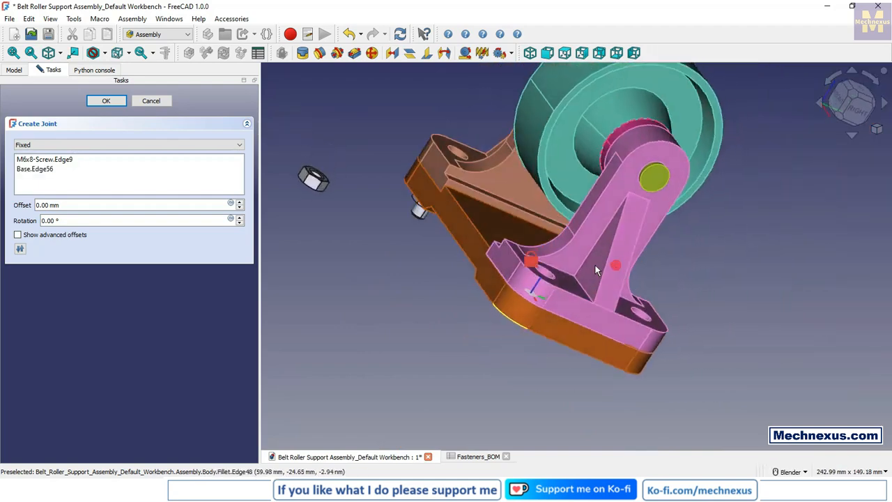
{"action": "left_click", "coordinate": [106, 102]}
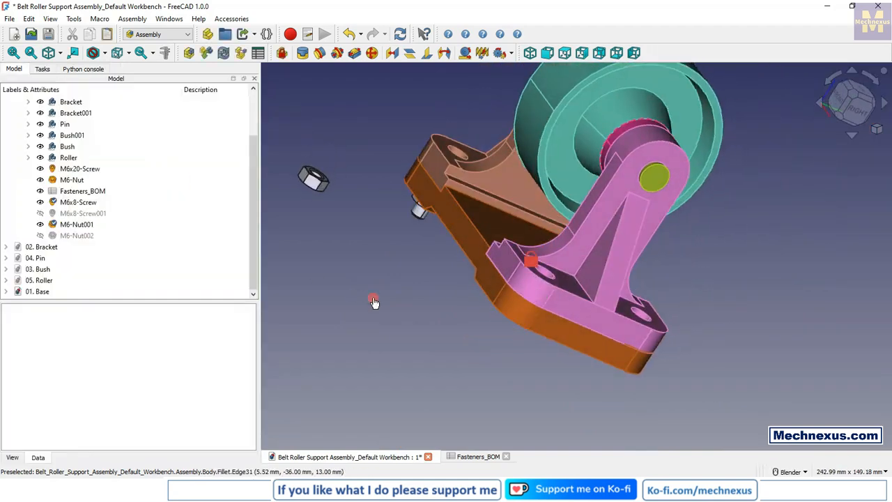
{"action": "left_click", "coordinate": [302, 53]}
{"action": "scroll", "coordinate": [309, 146], "scroll_direction": "up", "scroll_amount": 3}
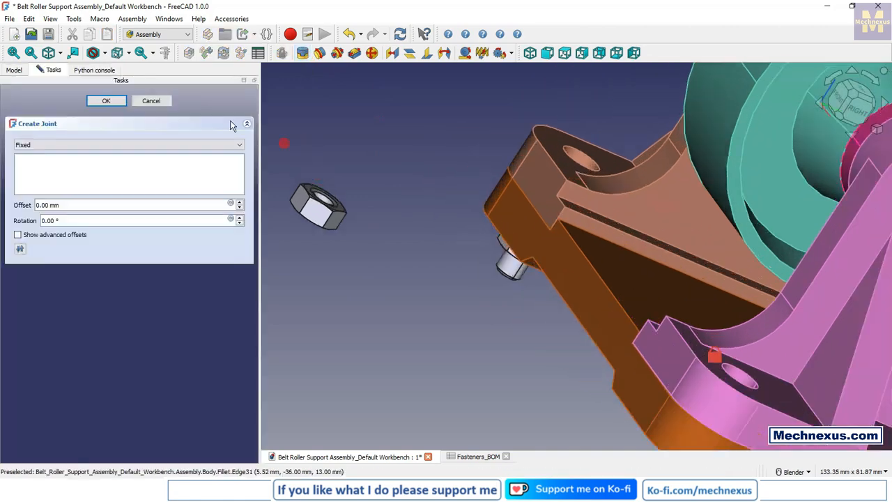
{"action": "left_click", "coordinate": [147, 102]}
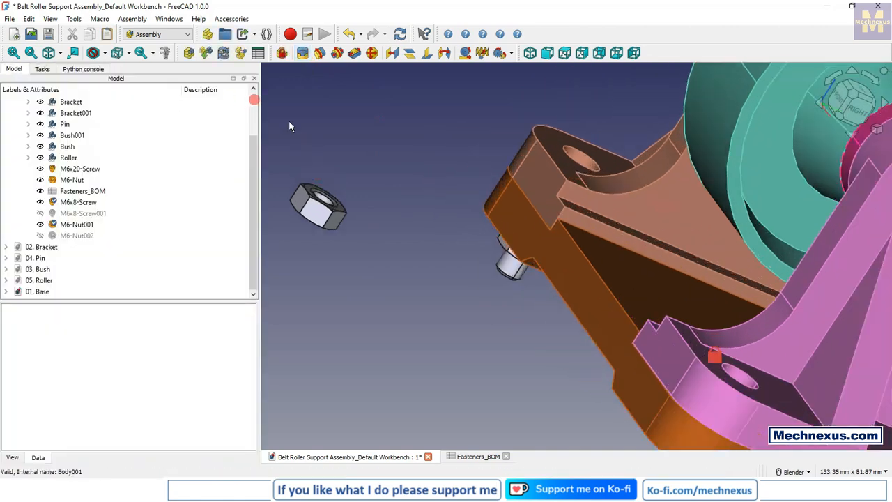
Step: Create a Fixed joint between M6-Nut001's circular edge and the hole on the underside of the base, at the newly placed screw
{"action": "left_click", "coordinate": [318, 192]}
{"action": "scroll", "coordinate": [345, 195], "scroll_direction": "down", "scroll_amount": 3}
{"action": "middle_click_drag", "start_coordinate": [454, 322], "coordinate": [538, 285]}
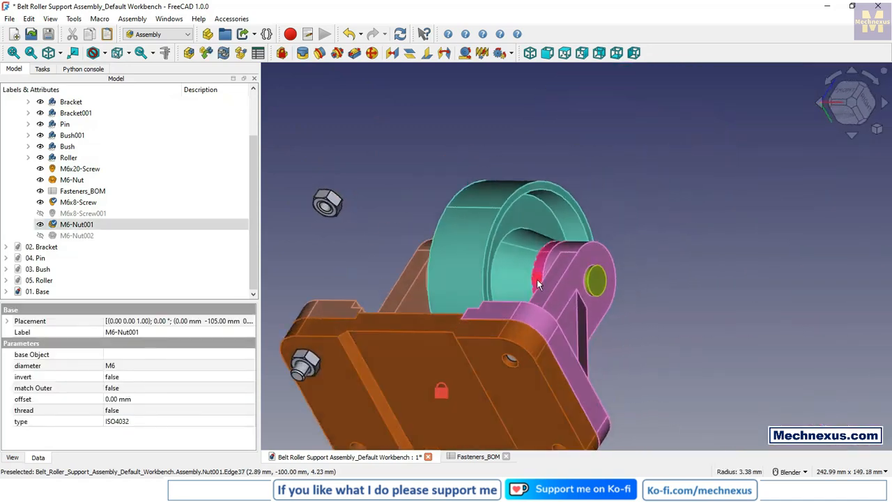
{"action": "scroll", "coordinate": [509, 373], "scroll_direction": "up", "scroll_amount": 3}
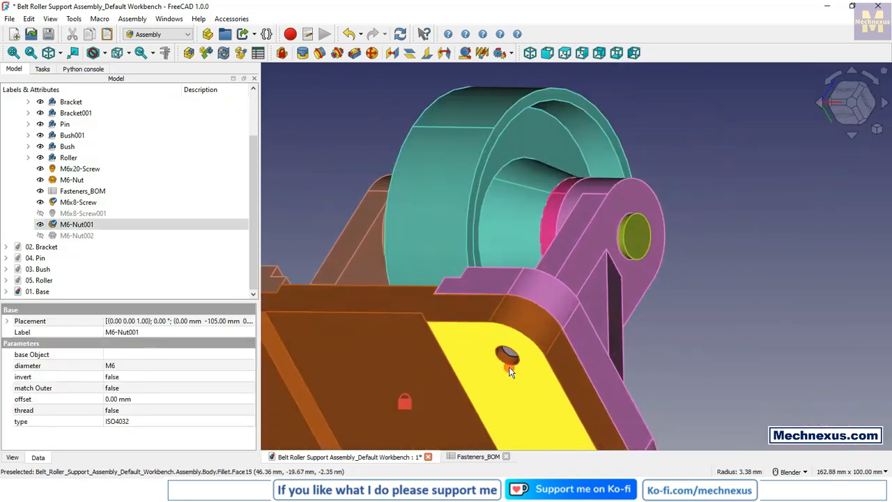
{"action": "left_click", "coordinate": [508, 360], "text": "ctrl"}
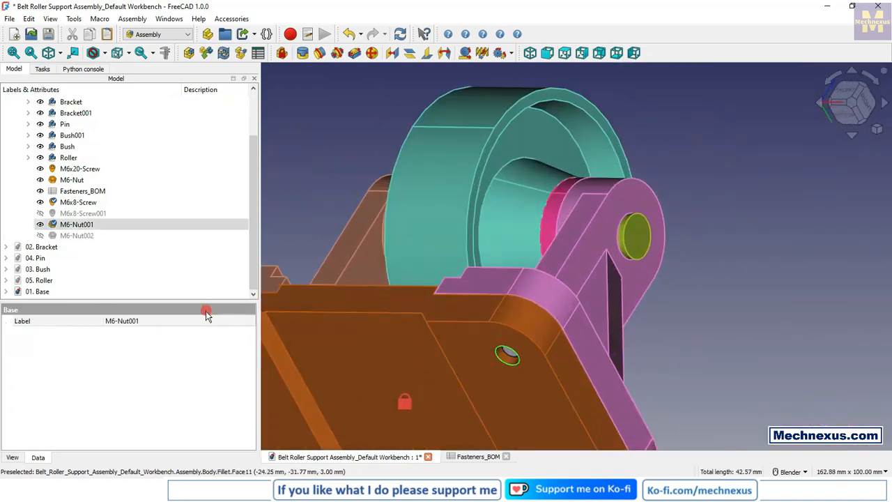
{"action": "left_click", "coordinate": [302, 57]}
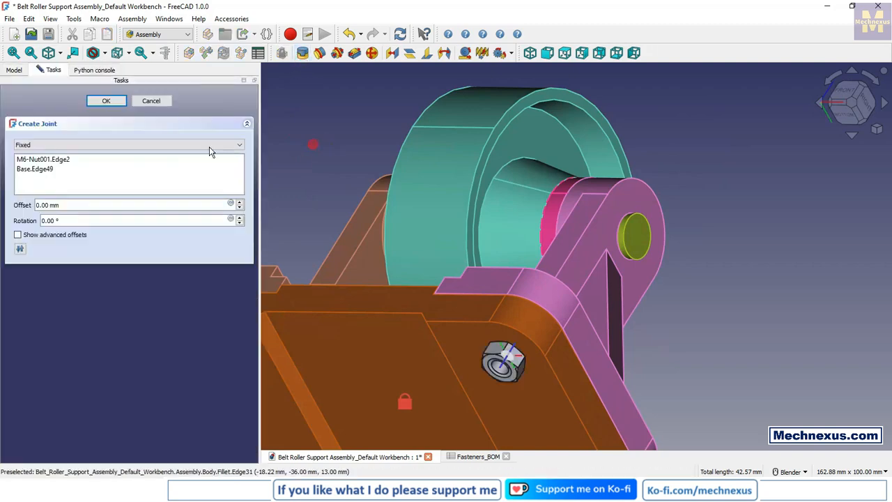
{"action": "left_click", "coordinate": [95, 103]}
{"action": "scroll", "coordinate": [515, 298], "scroll_direction": "down", "scroll_amount": 6}
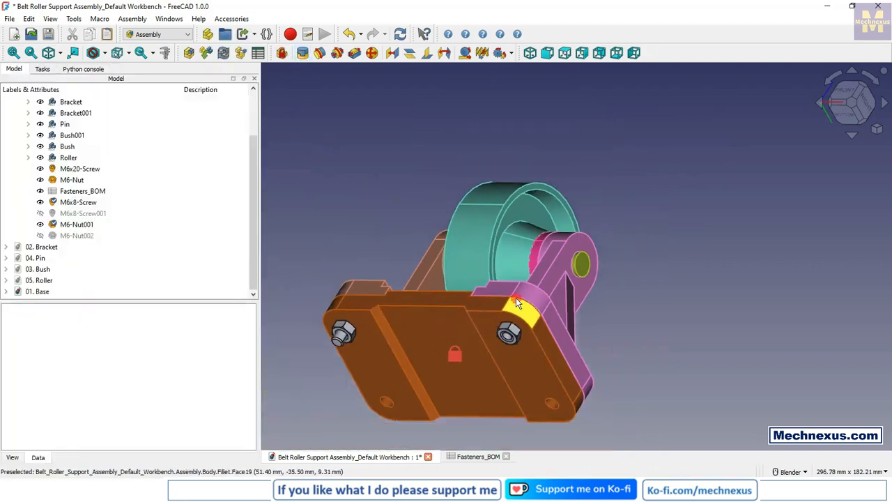
{"action": "middle_click_drag", "start_coordinate": [475, 301], "coordinate": [454, 398]}
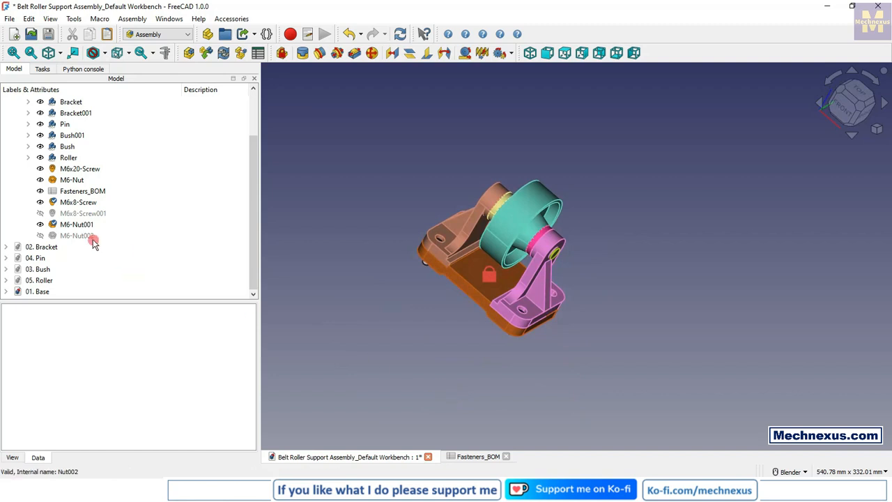
Step: Check the length of the M6x20 screw and set the newly attached M6x8 screw's length to 20
{"action": "left_click", "coordinate": [89, 170]}
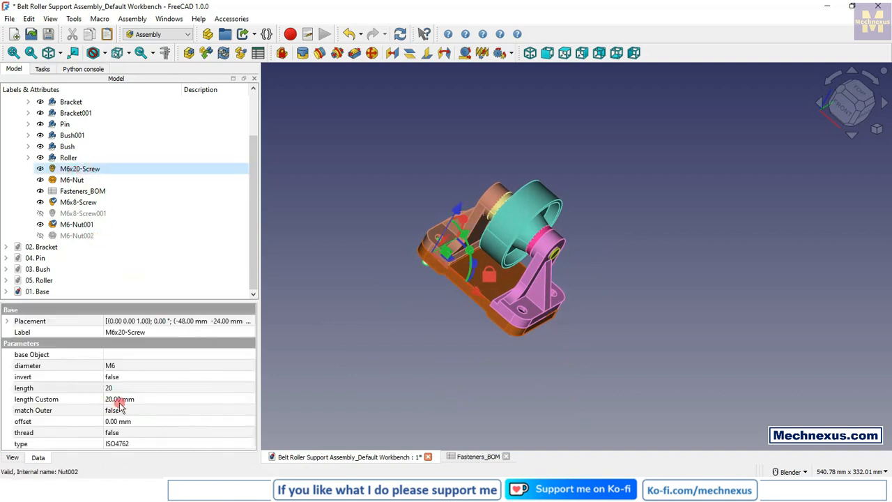
{"action": "left_click", "coordinate": [424, 311]}
{"action": "scroll", "coordinate": [502, 313], "scroll_direction": "up", "scroll_amount": 4}
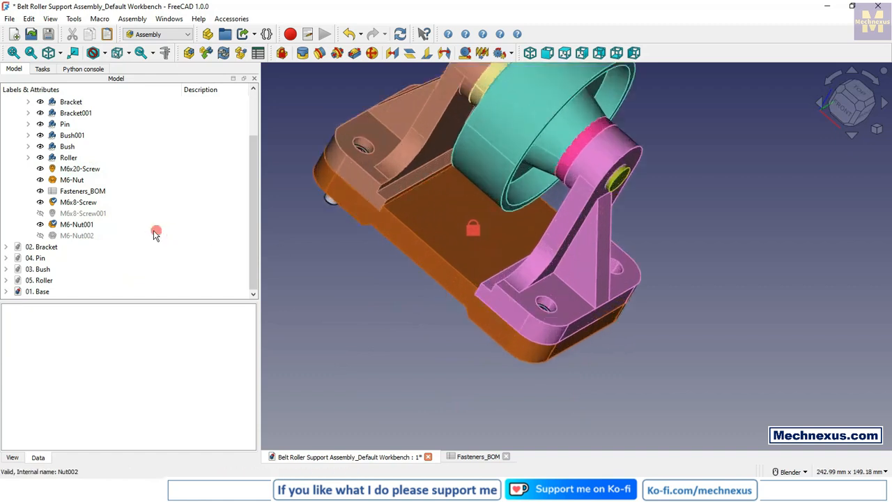
{"action": "left_click", "coordinate": [82, 203]}
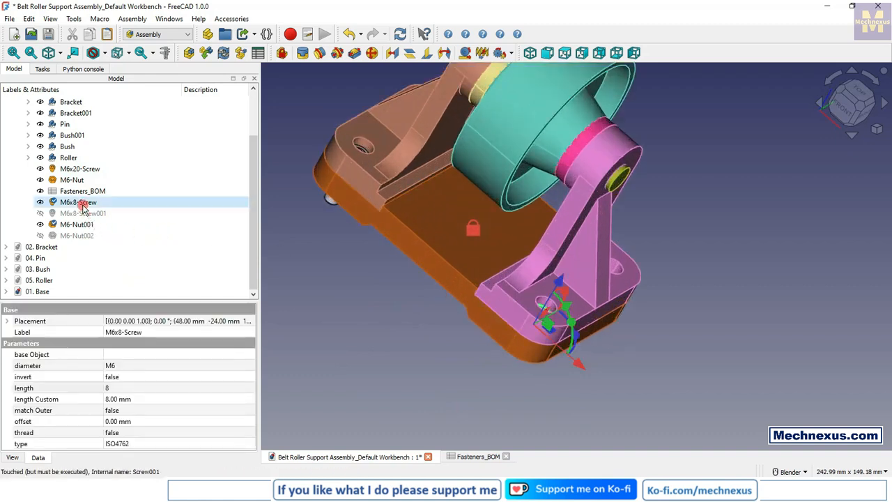
{"action": "left_click", "coordinate": [120, 400]}
{"action": "left_click", "coordinate": [122, 388]}
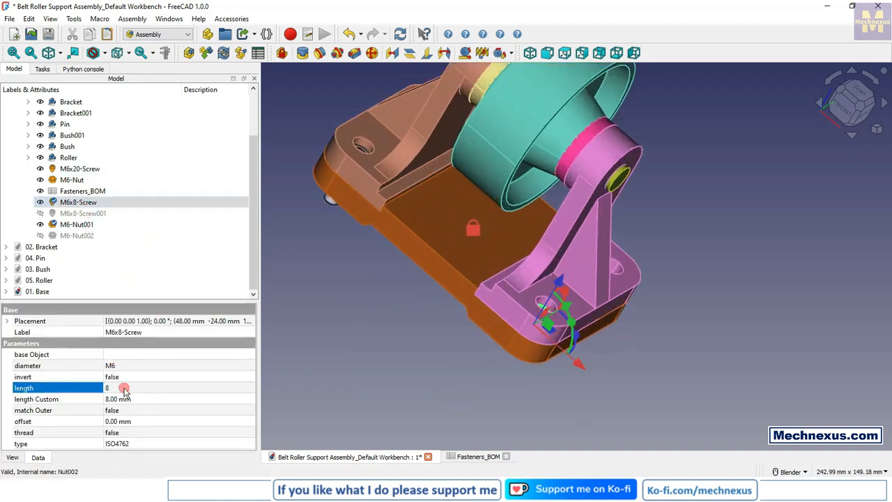
{"action": "left_click", "coordinate": [122, 389]}
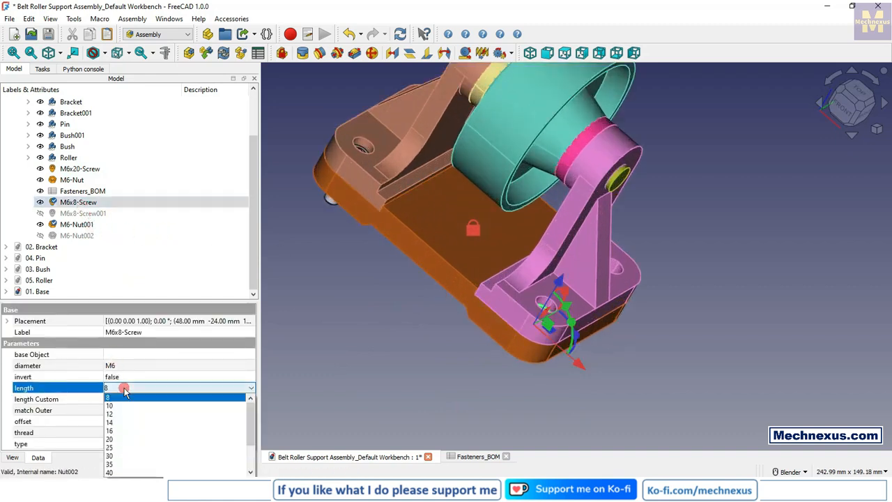
{"action": "left_click", "coordinate": [115, 440]}
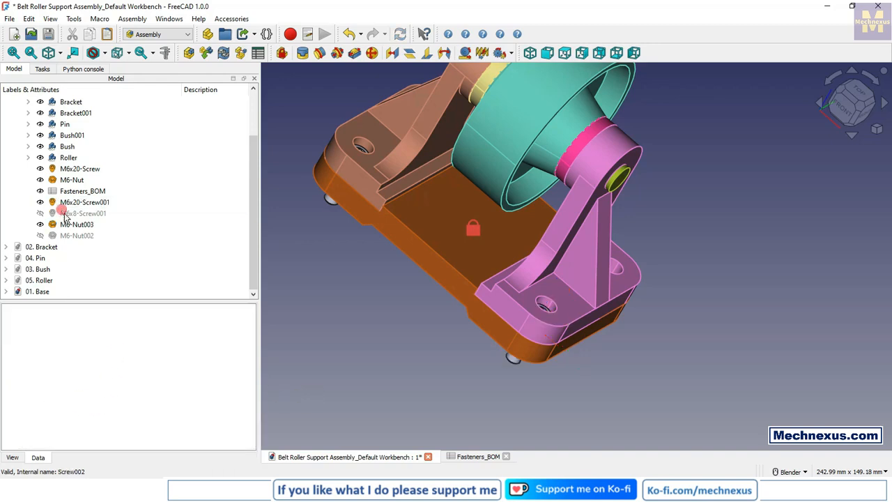
{"action": "left_click", "coordinate": [81, 202]}
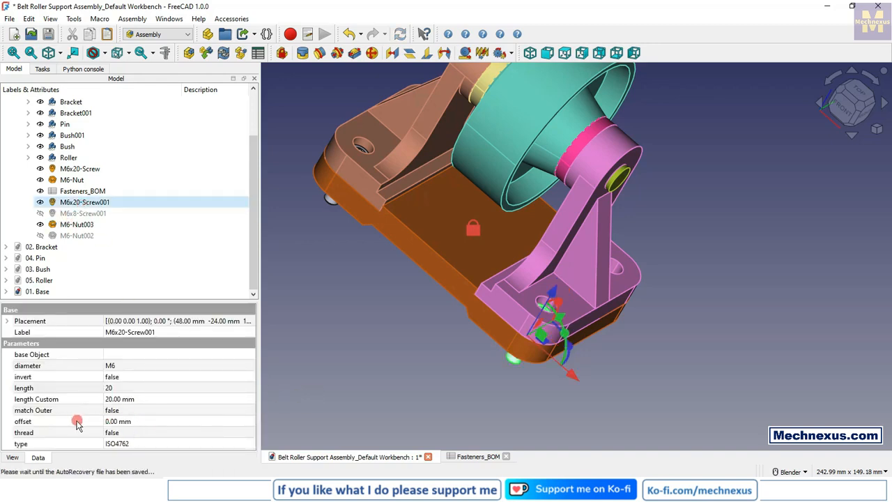
{"action": "left_click", "coordinate": [393, 397]}
Step: Show the hidden M6x8-Screw001 and move it in the negative Y direction, clear of the base
{"action": "middle_click_drag", "start_coordinate": [576, 384], "coordinate": [464, 395]}
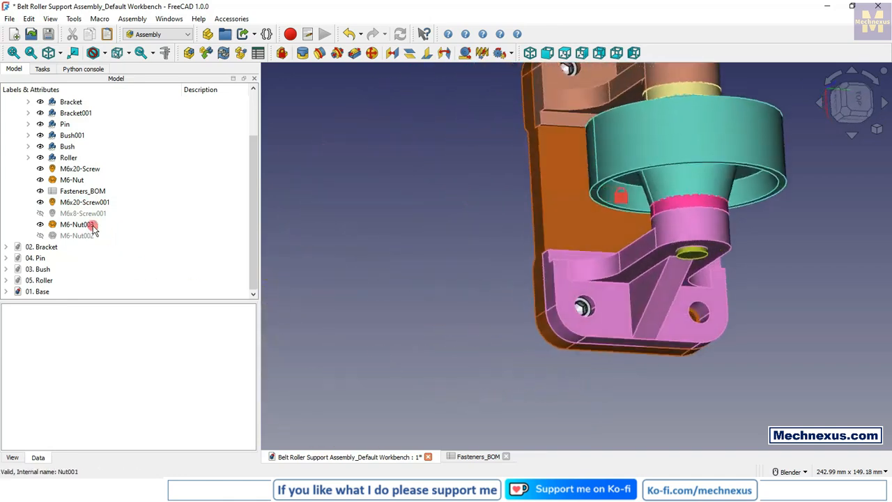
{"action": "left_click", "coordinate": [84, 214]}
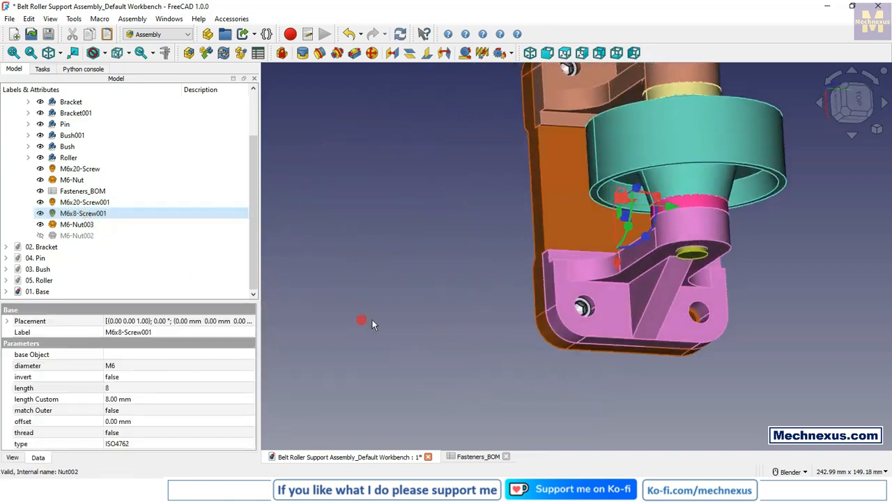
{"action": "scroll", "coordinate": [401, 357], "scroll_direction": "down", "scroll_amount": 2}
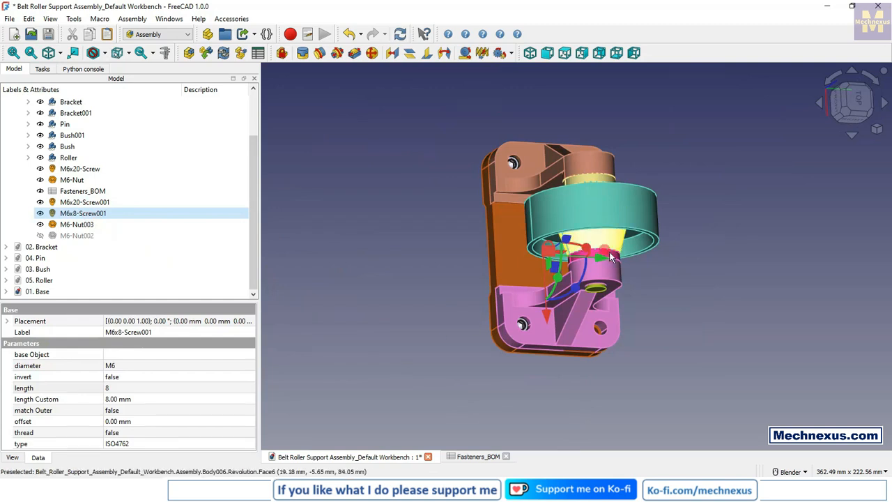
{"action": "right_click", "coordinate": [810, 130]}
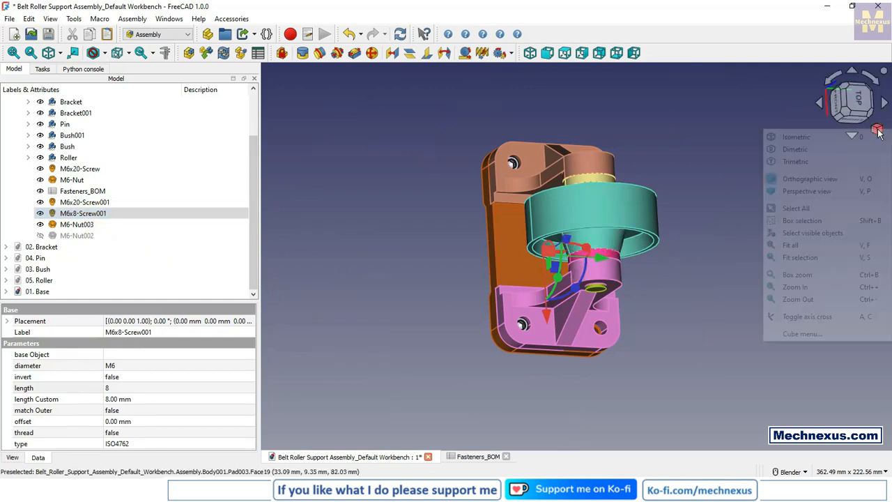
{"action": "left_click", "coordinate": [805, 141]}
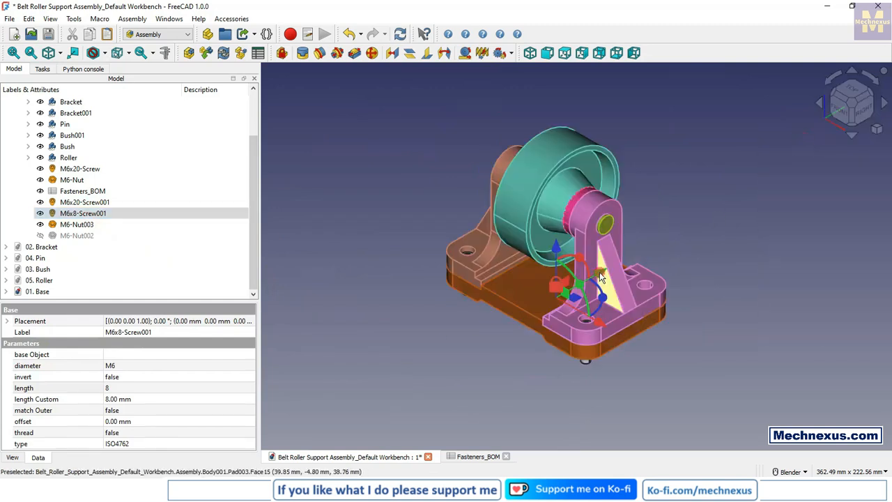
{"action": "left_click_drag", "start_coordinate": [599, 272], "coordinate": [499, 340]}
{"action": "left_click", "coordinate": [542, 399]}
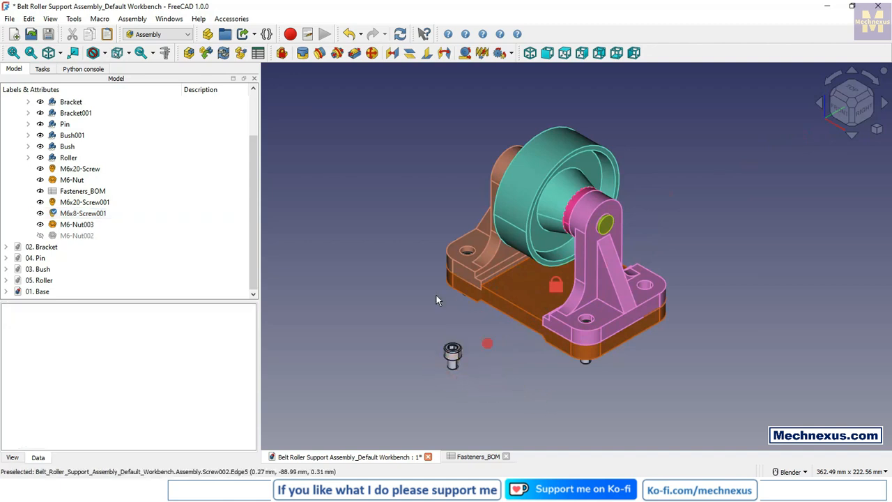
Step: Move M6-Nut003 in the negative Y direction, clear of the base
{"action": "left_click", "coordinate": [83, 227]}
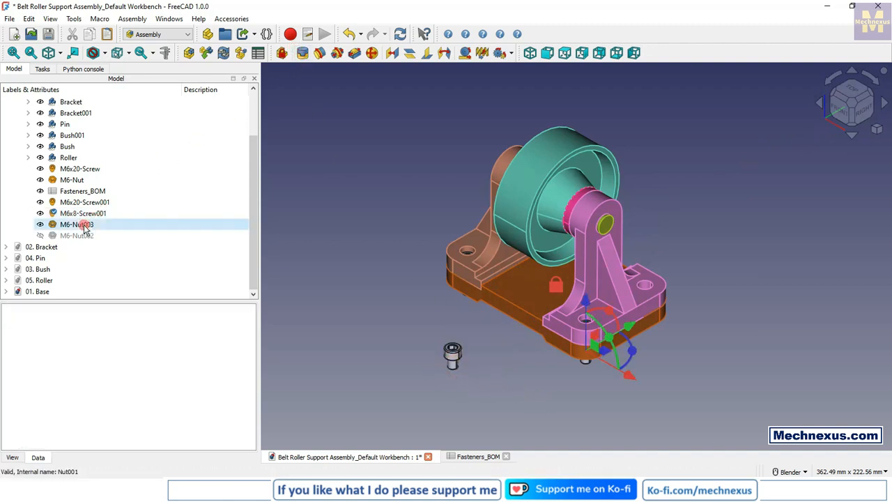
{"action": "left_click_drag", "start_coordinate": [631, 332], "coordinate": [411, 369]}
{"action": "left_click", "coordinate": [382, 369]}
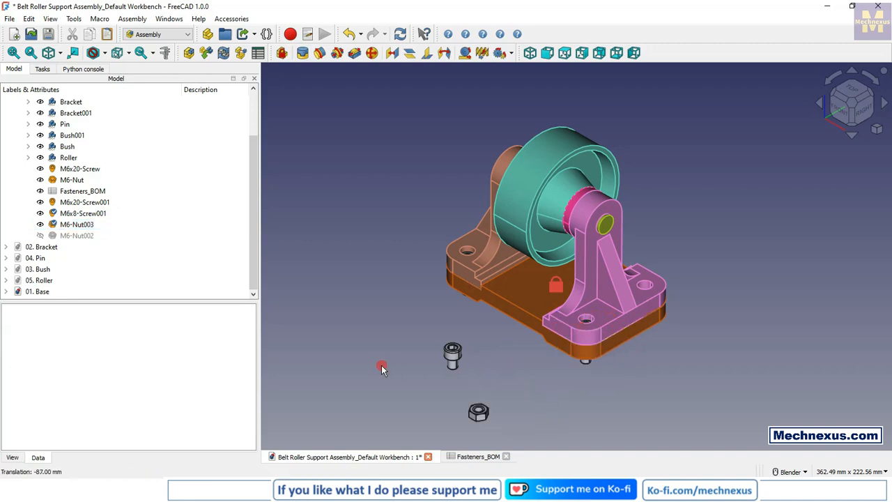
Step: Create a Fixed joint between the circular edge under M6x8-Screw001's head and the base hole edge inside the pink bracket's empty hole
{"action": "left_click", "coordinate": [303, 53]}
{"action": "middle_click_drag", "start_coordinate": [472, 332], "coordinate": [484, 239]}
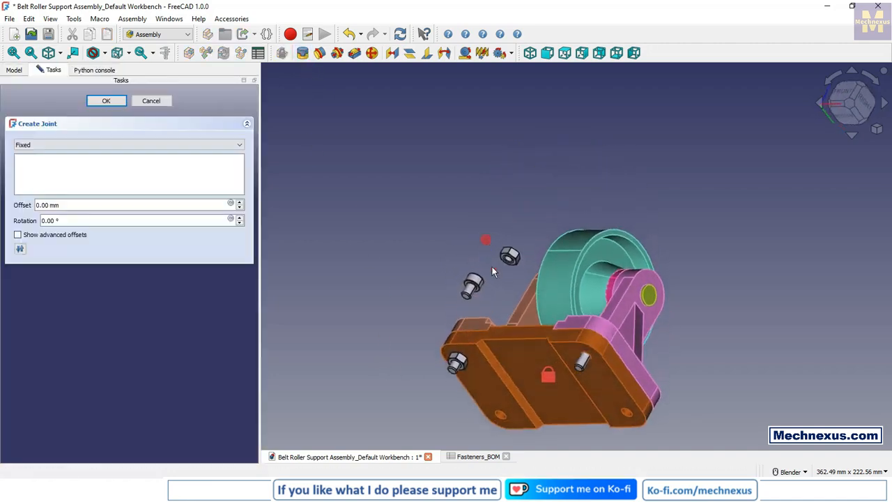
{"action": "scroll", "coordinate": [488, 282], "scroll_direction": "up", "scroll_amount": 5}
{"action": "scroll", "coordinate": [472, 293], "scroll_direction": "up", "scroll_amount": 3}
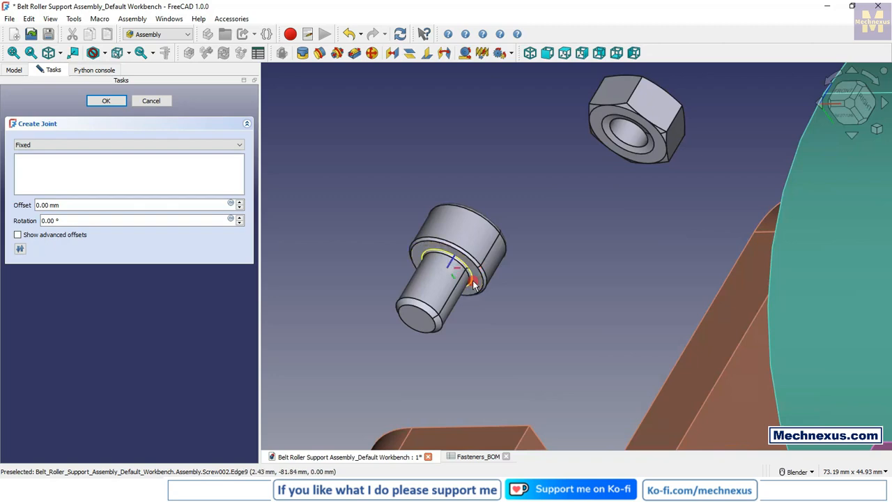
{"action": "left_click", "coordinate": [474, 284]}
{"action": "scroll", "coordinate": [475, 279], "scroll_direction": "down", "scroll_amount": 5}
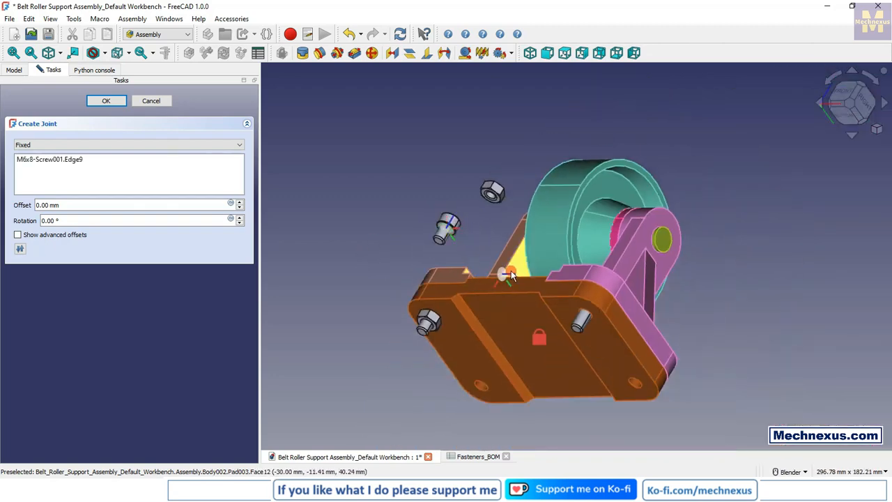
{"action": "middle_click_drag", "start_coordinate": [511, 271], "coordinate": [362, 341]}
{"action": "scroll", "coordinate": [430, 256], "scroll_direction": "down", "scroll_amount": 1}
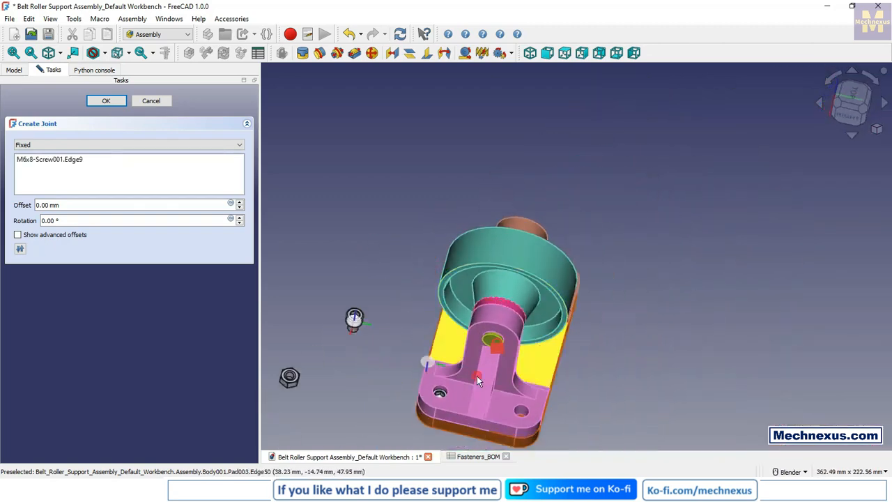
{"action": "scroll", "coordinate": [484, 387], "scroll_direction": "up", "scroll_amount": 3}
{"action": "scroll", "coordinate": [494, 403], "scroll_direction": "up", "scroll_amount": 3}
{"action": "scroll", "coordinate": [495, 412], "scroll_direction": "down", "scroll_amount": 6}
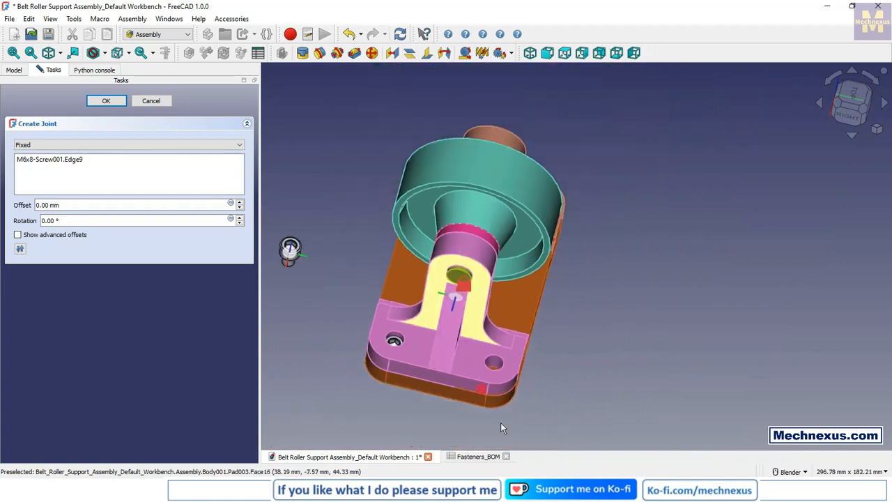
{"action": "scroll", "coordinate": [492, 391], "scroll_direction": "up", "scroll_amount": 5}
{"action": "scroll", "coordinate": [492, 390], "scroll_direction": "up", "scroll_amount": 3}
{"action": "middle_click_drag", "start_coordinate": [491, 391], "coordinate": [491, 327]}
{"action": "scroll", "coordinate": [491, 323], "scroll_direction": "up", "scroll_amount": 4}
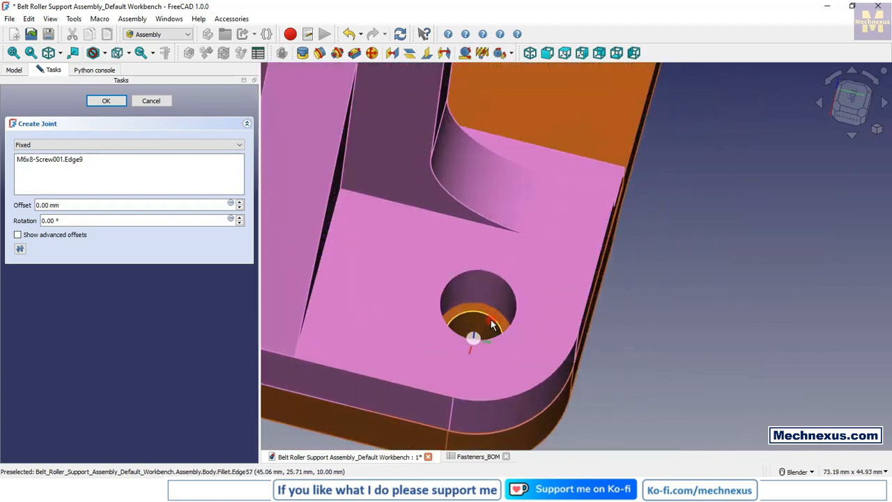
{"action": "left_click", "coordinate": [481, 317]}
{"action": "scroll", "coordinate": [548, 287], "scroll_direction": "down", "scroll_amount": 2}
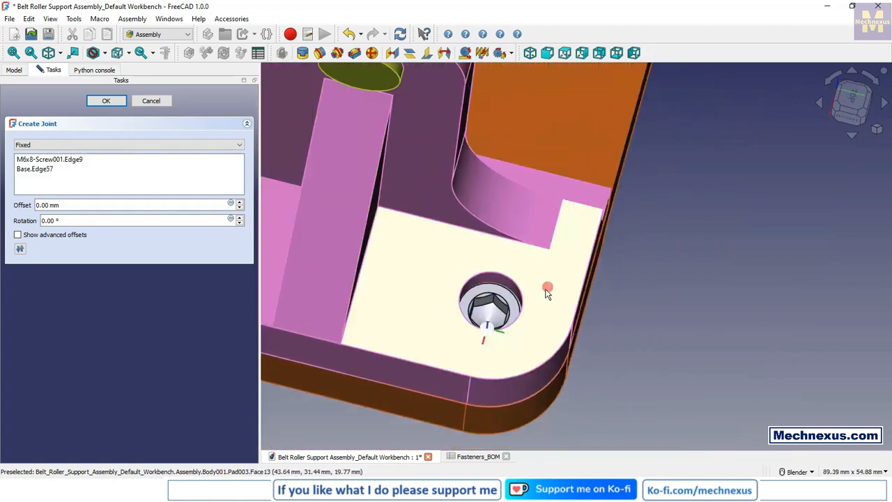
{"action": "left_click", "coordinate": [103, 104]}
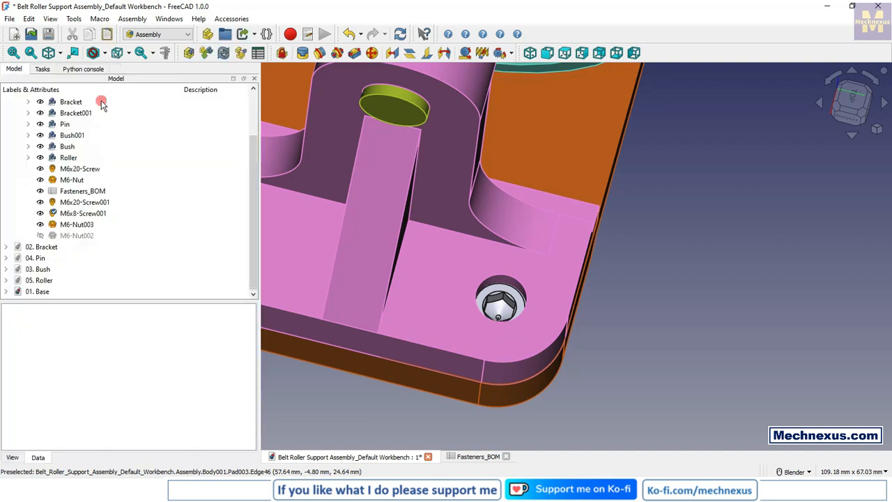
Step: Set the length of M6x8-Screw001 to 20
{"action": "left_click", "coordinate": [85, 214]}
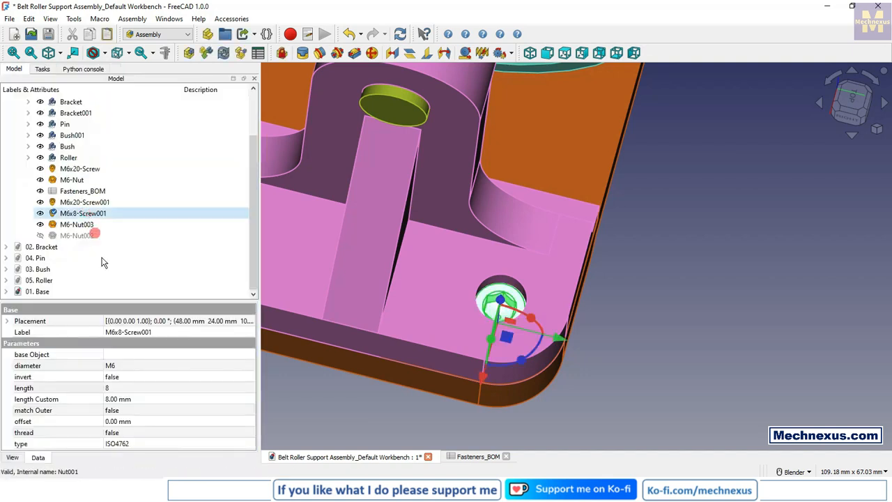
{"action": "left_click", "coordinate": [126, 395]}
{"action": "left_click", "coordinate": [126, 388]}
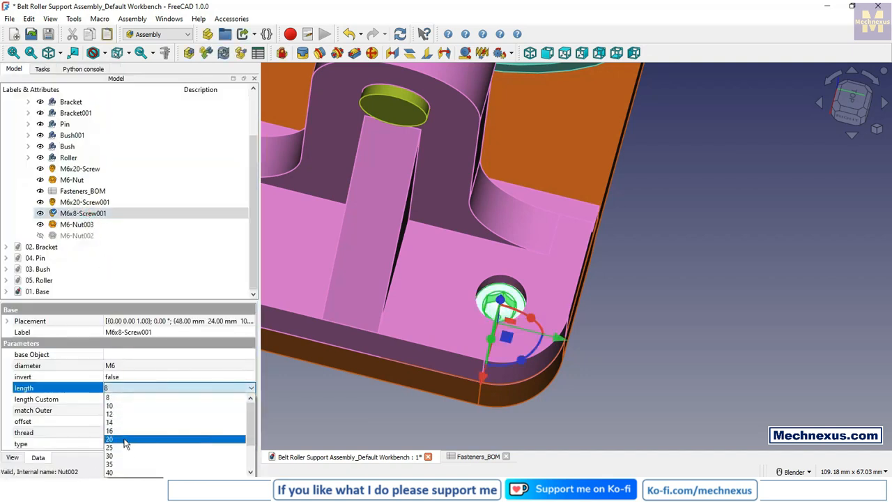
{"action": "left_click", "coordinate": [129, 434]}
{"action": "left_click", "coordinate": [420, 422]}
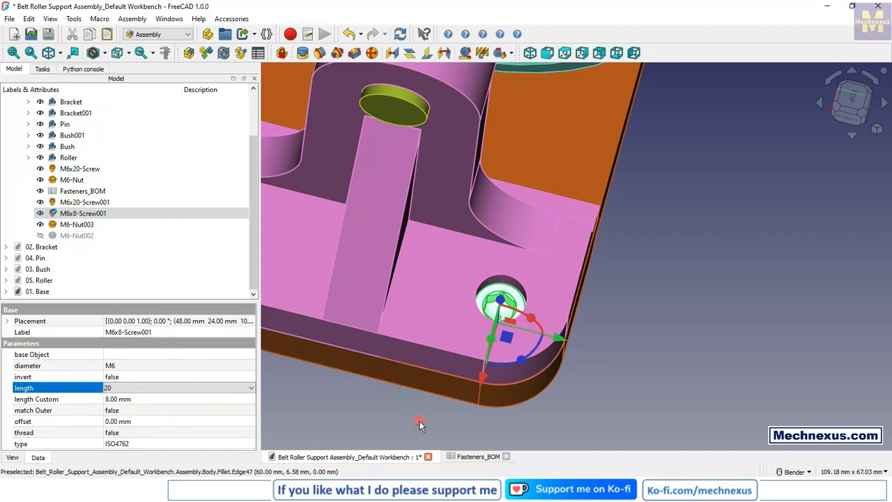
Step: Show the hidden M6-Nut002 and move it in the positive Y direction, clear of the base
{"action": "middle_click_drag", "start_coordinate": [472, 310], "coordinate": [259, 261]}
{"action": "left_click", "coordinate": [76, 236]}
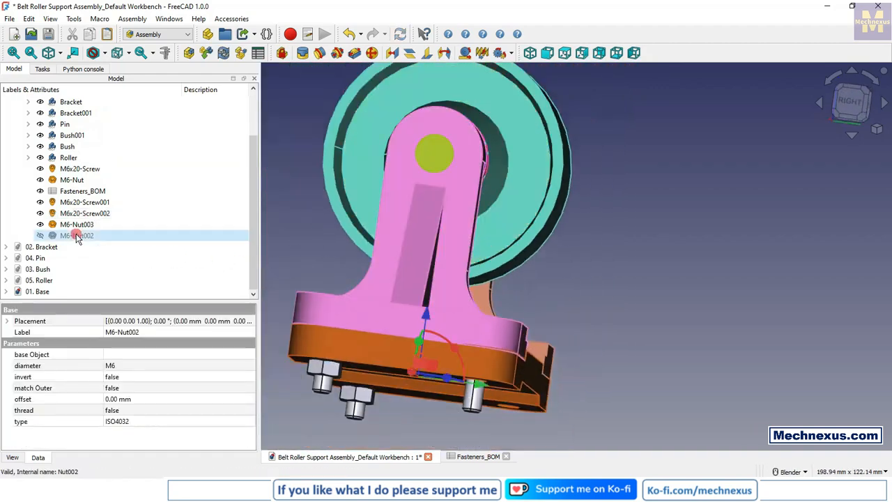
{"action": "scroll", "coordinate": [419, 377], "scroll_direction": "down", "scroll_amount": 3}
{"action": "middle_click_drag", "start_coordinate": [418, 376], "coordinate": [446, 348]}
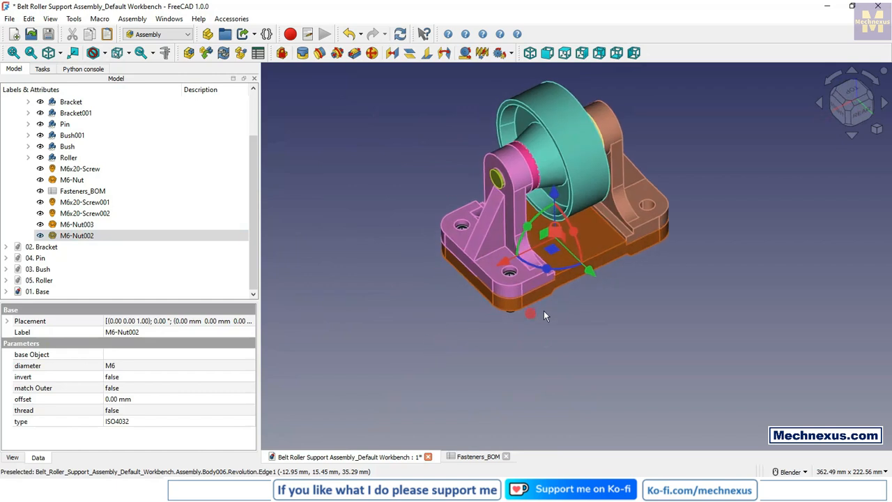
{"action": "left_click_drag", "start_coordinate": [592, 277], "coordinate": [621, 301]}
{"action": "left_click", "coordinate": [427, 306]}
Step: Create a Fixed joint between M6-Nut002's top circular edge and the hole on the base's underside around the screw without a nut
{"action": "scroll", "coordinate": [645, 306], "scroll_direction": "up", "scroll_amount": 4}
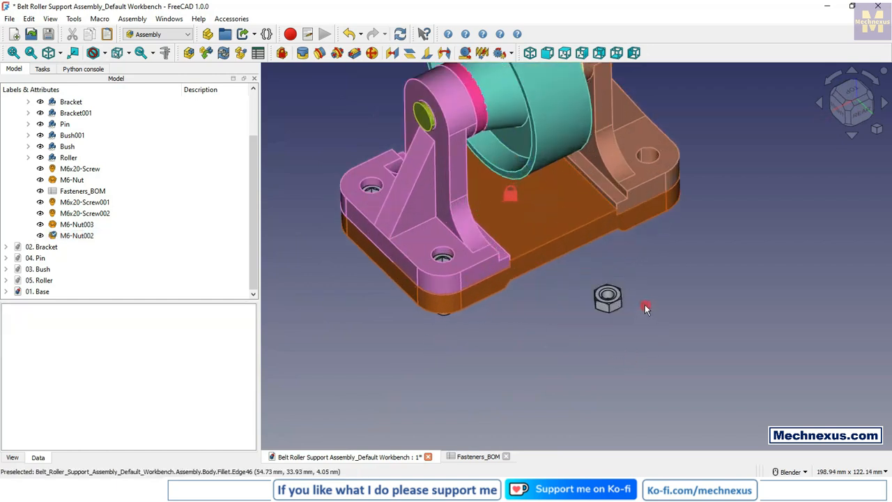
{"action": "left_click", "coordinate": [302, 53]}
{"action": "scroll", "coordinate": [597, 301], "scroll_direction": "up", "scroll_amount": 3}
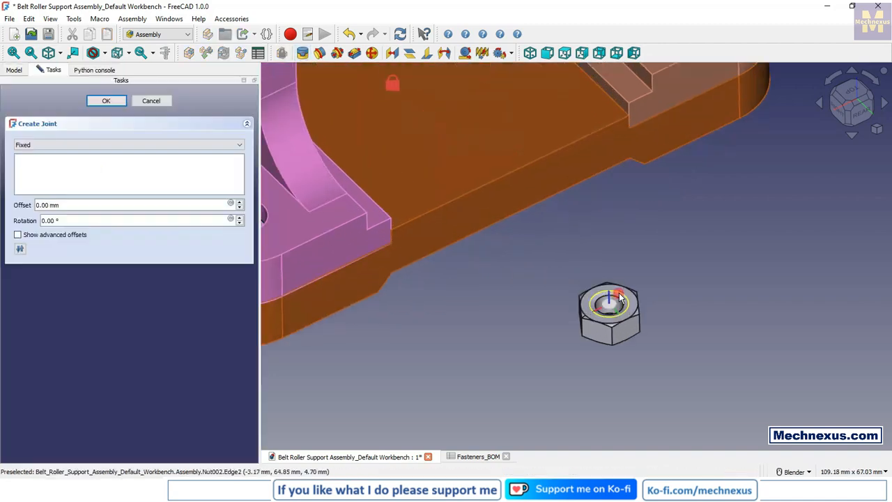
{"action": "left_click", "coordinate": [620, 299]}
{"action": "scroll", "coordinate": [614, 302], "scroll_direction": "down", "scroll_amount": 5}
{"action": "middle_click_drag", "start_coordinate": [506, 314], "coordinate": [507, 258]}
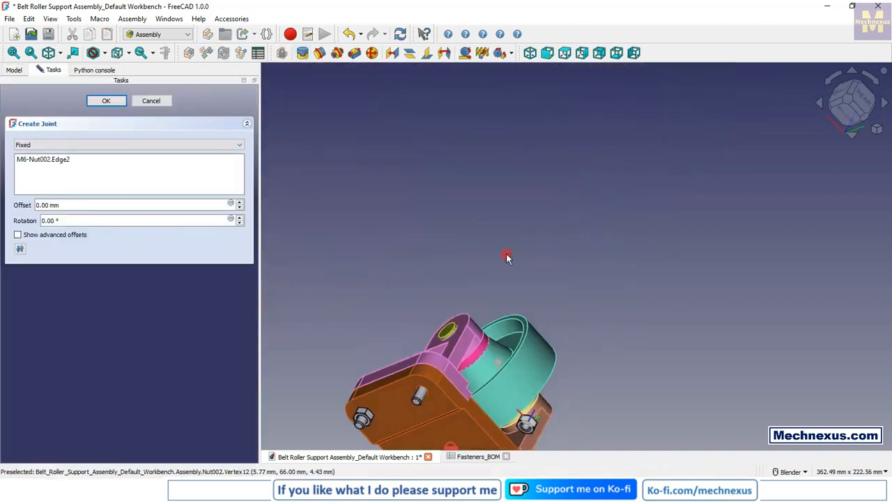
{"action": "scroll", "coordinate": [421, 416], "scroll_direction": "up", "scroll_amount": 5}
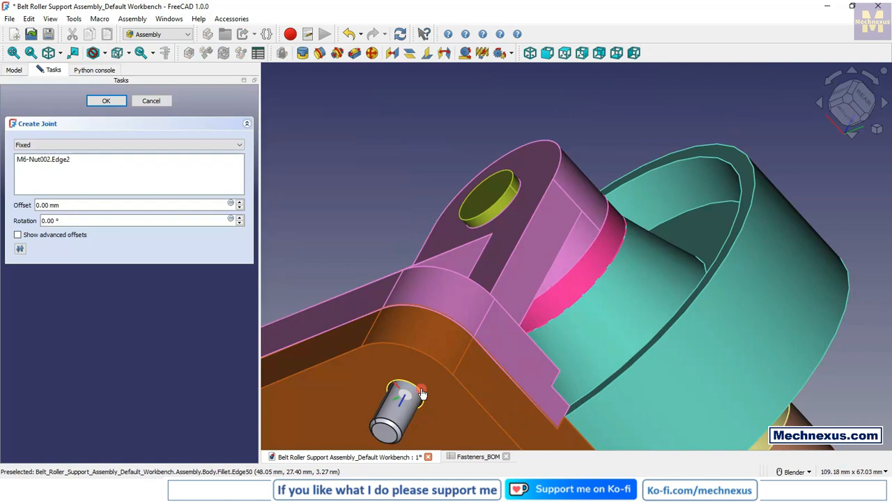
{"action": "left_click", "coordinate": [422, 393]}
{"action": "scroll", "coordinate": [373, 249], "scroll_direction": "down", "scroll_amount": 6}
{"action": "left_click", "coordinate": [108, 102]}
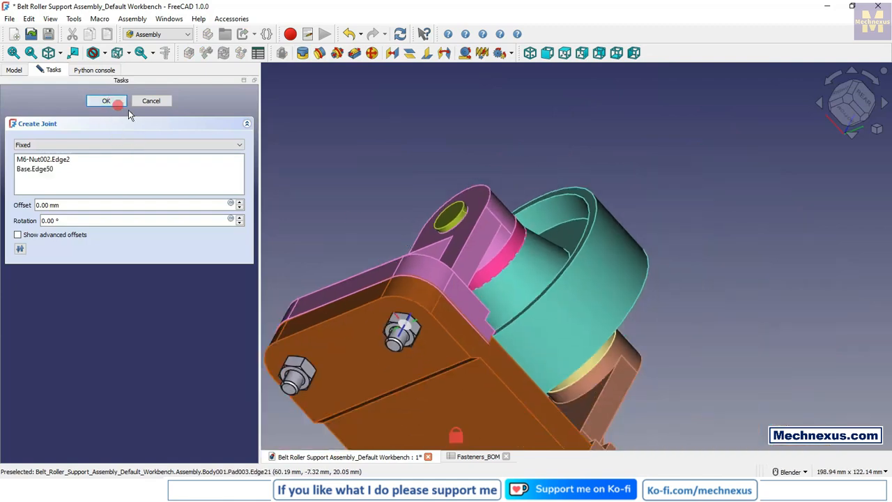
Step: Open the Fasteners_BOM spreadsheet and check its listed fastener types and quantities
{"action": "scroll", "coordinate": [467, 303], "scroll_direction": "down", "scroll_amount": 5}
{"action": "middle_click_drag", "start_coordinate": [467, 302], "coordinate": [432, 370]}
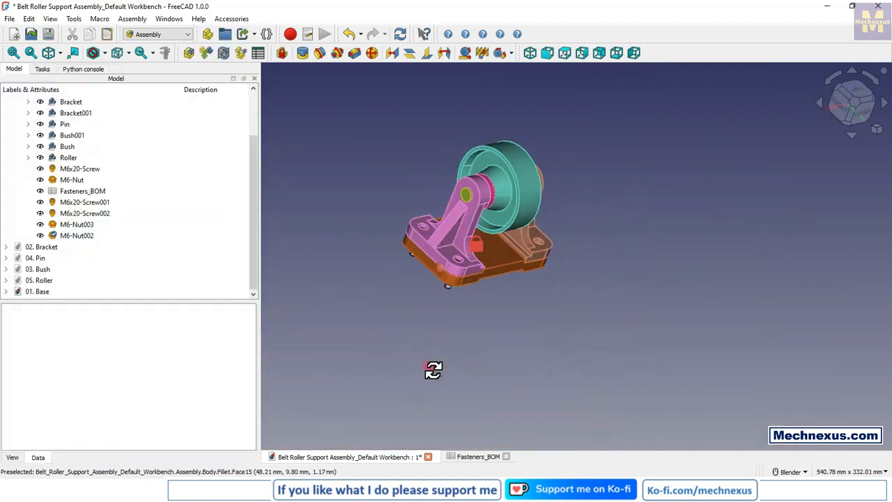
{"action": "scroll", "coordinate": [432, 226], "scroll_direction": "up", "scroll_amount": 2}
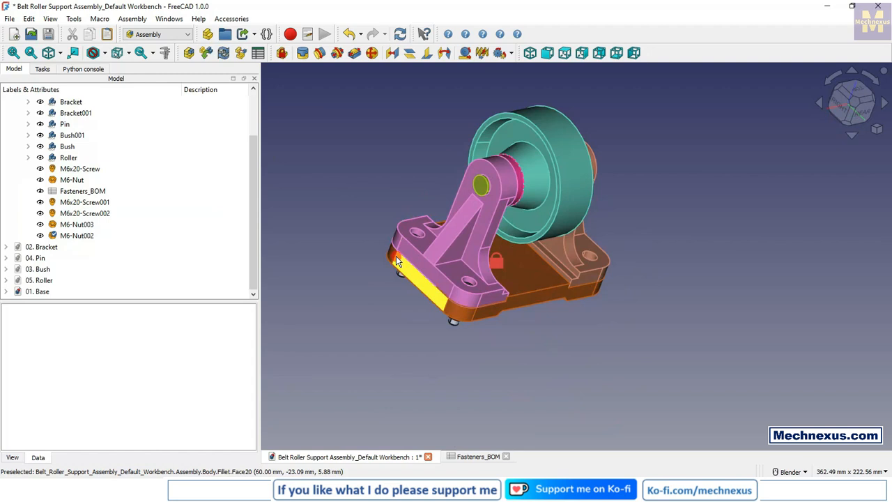
{"action": "double_click", "coordinate": [71, 191]}
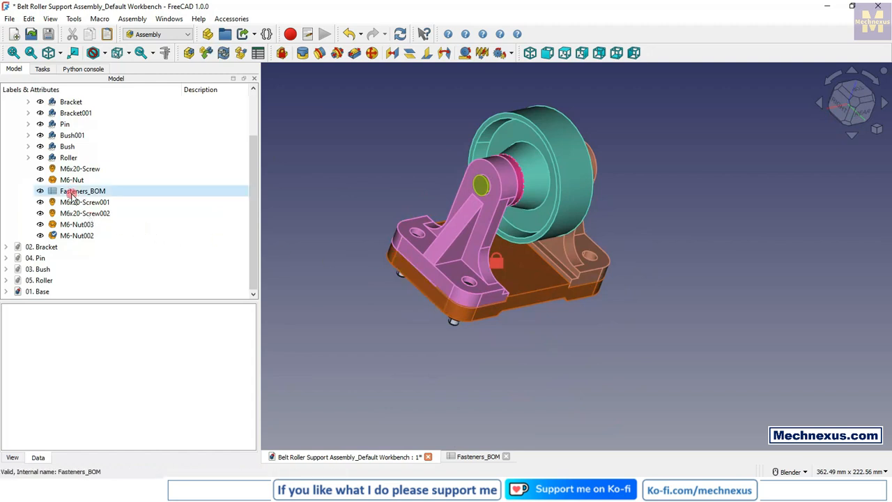
{"action": "left_click", "coordinate": [501, 274]}
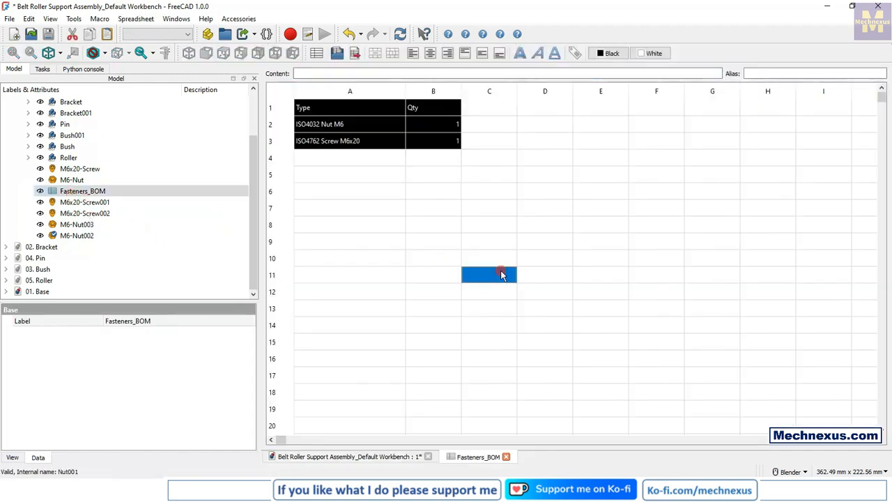
{"action": "left_click", "coordinate": [373, 341]}
{"action": "left_click", "coordinate": [582, 374]}
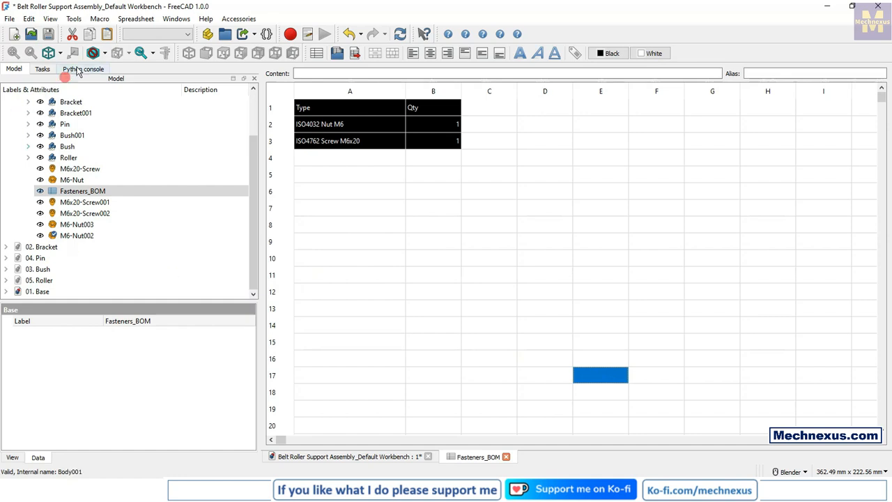
Step: Save the assembly together with its dependent files
{"action": "left_click", "coordinate": [49, 35]}
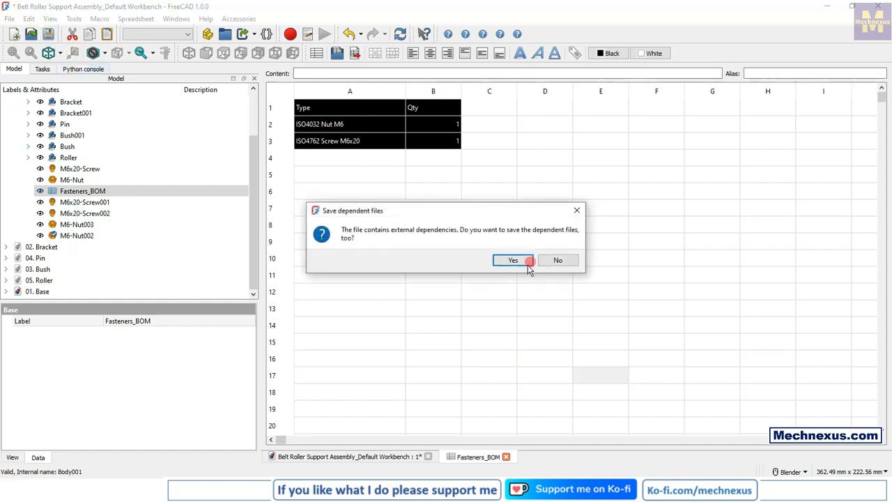
{"action": "left_click", "coordinate": [528, 263]}
{"action": "left_click", "coordinate": [480, 288]}
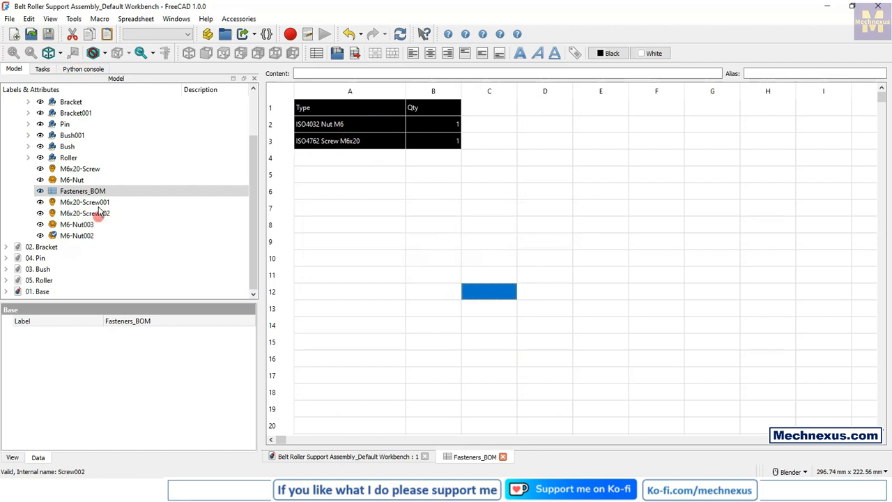
Step: Reorder M6x20-Screw001 and M6x20-Screw002 above Fasteners_BOM in the model tree, accepting deletion of their associated joints
{"action": "left_click_drag", "start_coordinate": [81, 204], "coordinate": [95, 186]}
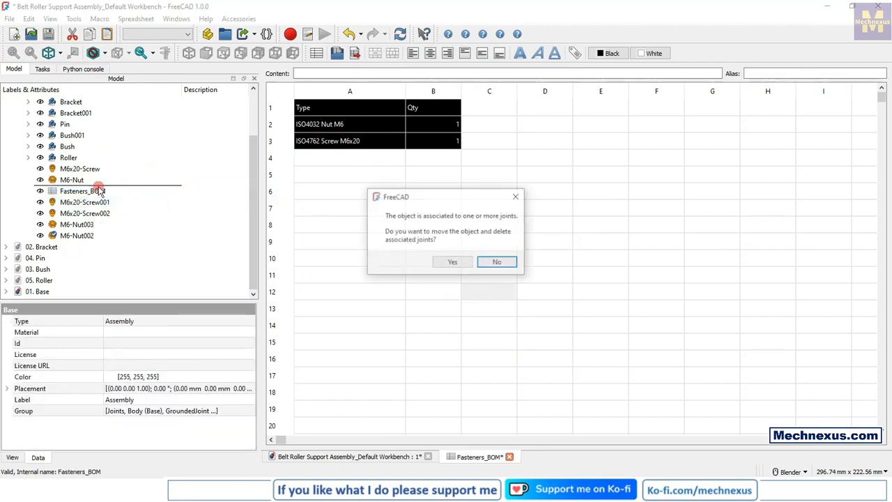
{"action": "left_click", "coordinate": [457, 270]}
{"action": "left_click_drag", "start_coordinate": [78, 211], "coordinate": [109, 188]}
{"action": "left_click", "coordinate": [457, 262]}
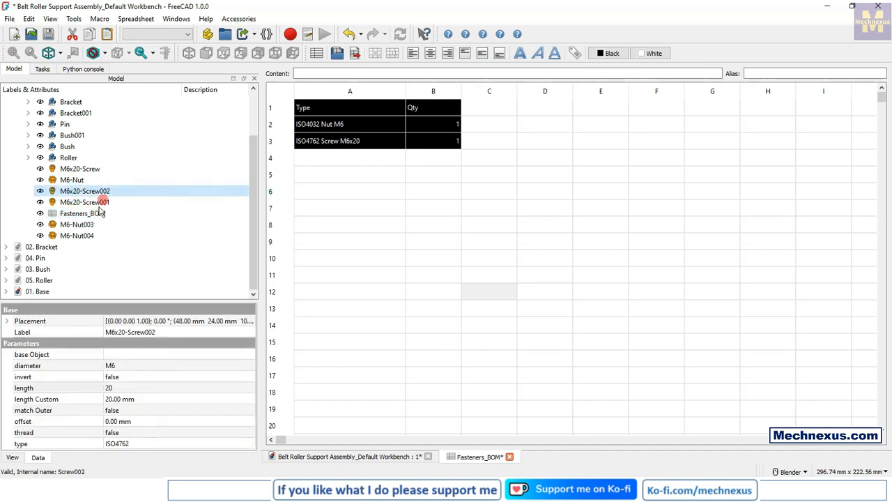
Step: Reorder M6-Nut003 and M6-Nut004 directly below M6x20-Screw002 in the model tree, accepting deletion of their associated joints
{"action": "left_click_drag", "start_coordinate": [82, 225], "coordinate": [119, 194]}
{"action": "left_click", "coordinate": [451, 264]}
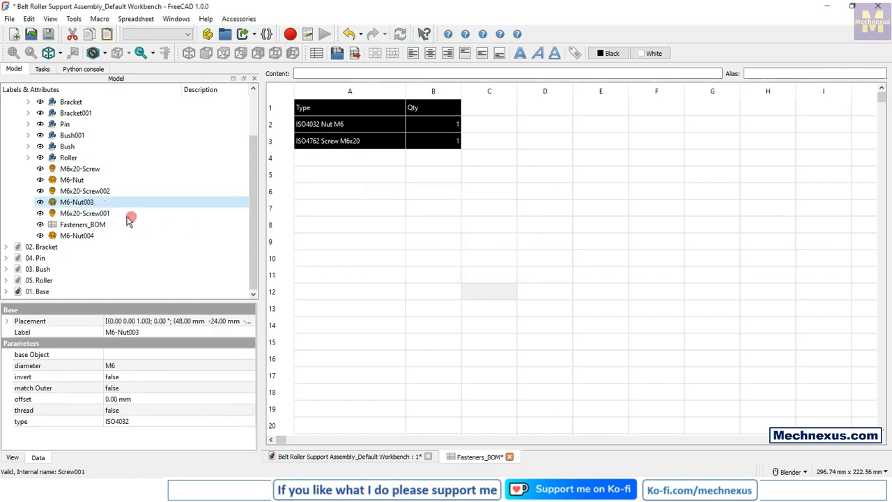
{"action": "left_click_drag", "start_coordinate": [82, 236], "coordinate": [170, 214]}
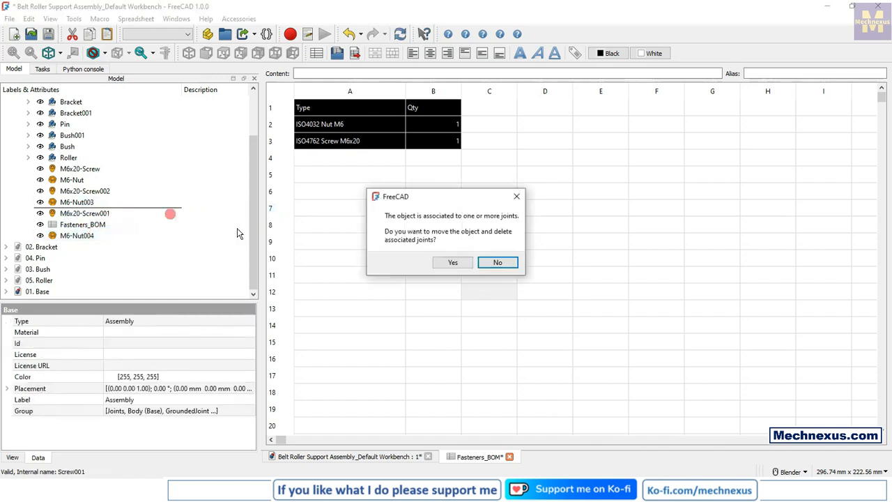
{"action": "left_click", "coordinate": [451, 262]}
{"action": "left_click", "coordinate": [423, 293]}
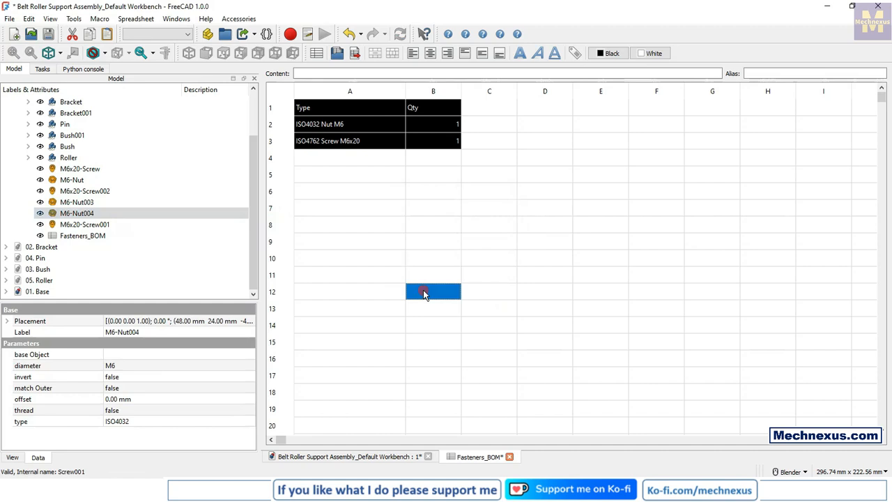
{"action": "left_click", "coordinate": [375, 239]}
{"action": "left_click", "coordinate": [590, 239]}
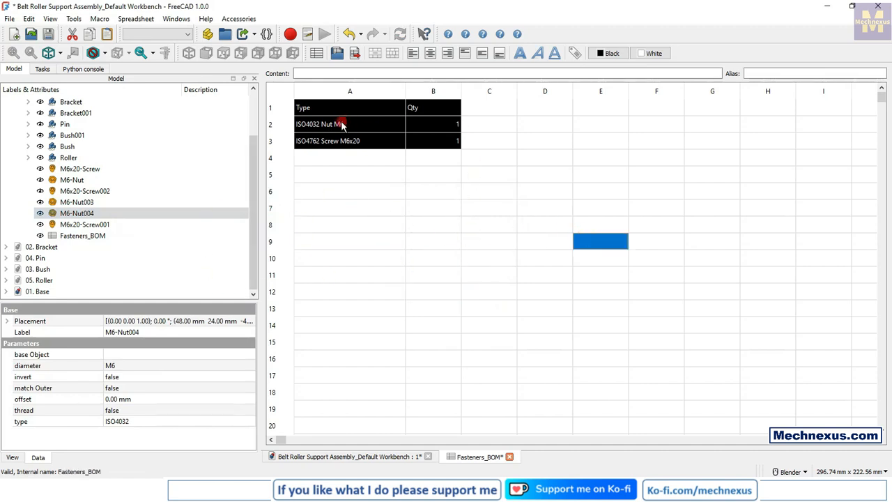
Step: Delete the Fasteners_BOM spreadsheet from the assembly
{"action": "left_click", "coordinate": [84, 224]}
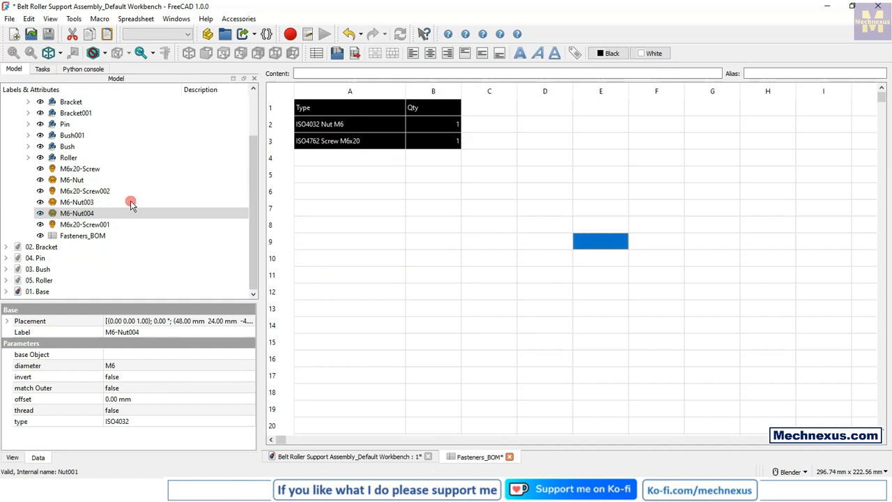
{"action": "left_click", "coordinate": [85, 235]}
{"action": "right_click", "coordinate": [88, 237]}
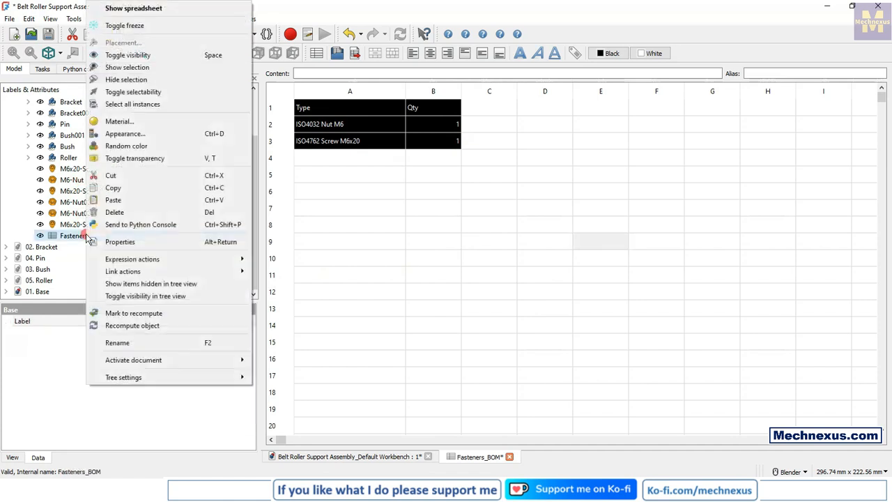
{"action": "left_click", "coordinate": [113, 212]}
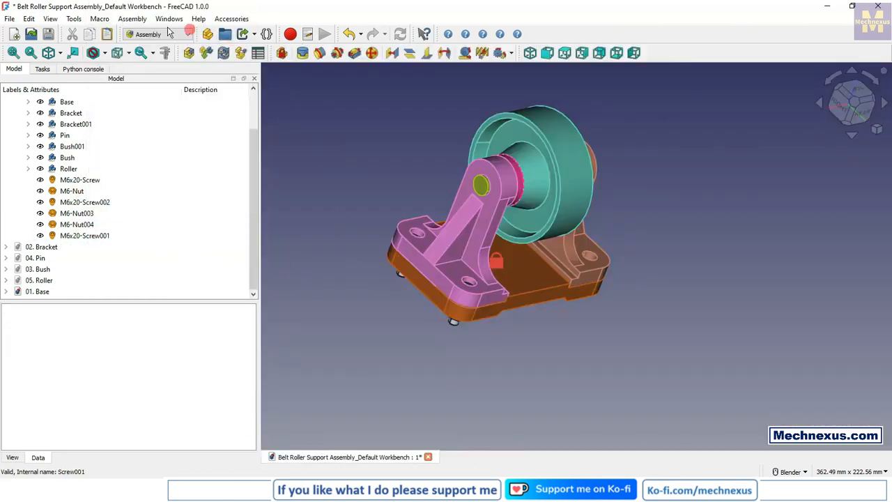
Step: Generate a new fasteners bill of materials with the Fasteners workbench and open the resulting Fasteners_BOM spreadsheet
{"action": "left_click", "coordinate": [148, 34]}
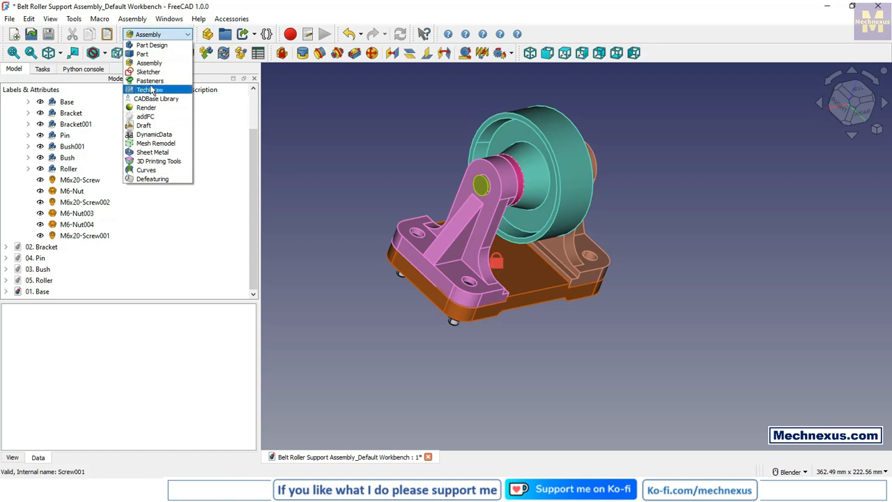
{"action": "left_click", "coordinate": [150, 82]}
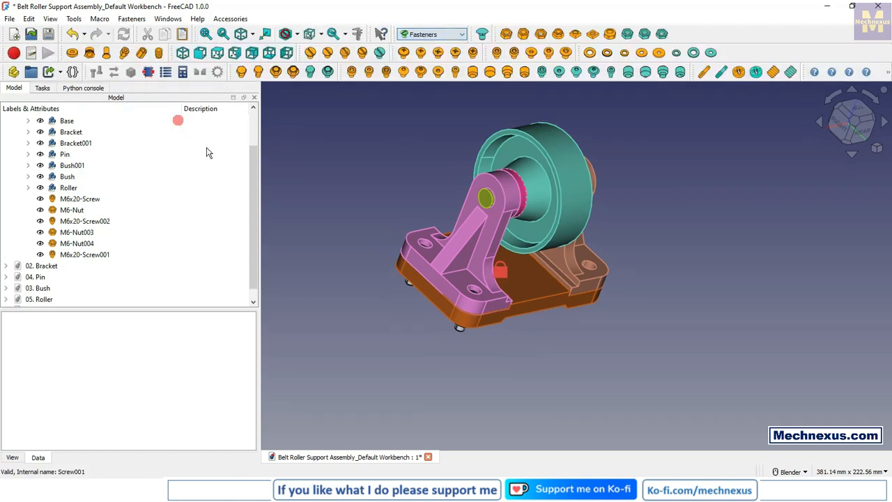
{"action": "left_click", "coordinate": [165, 72]}
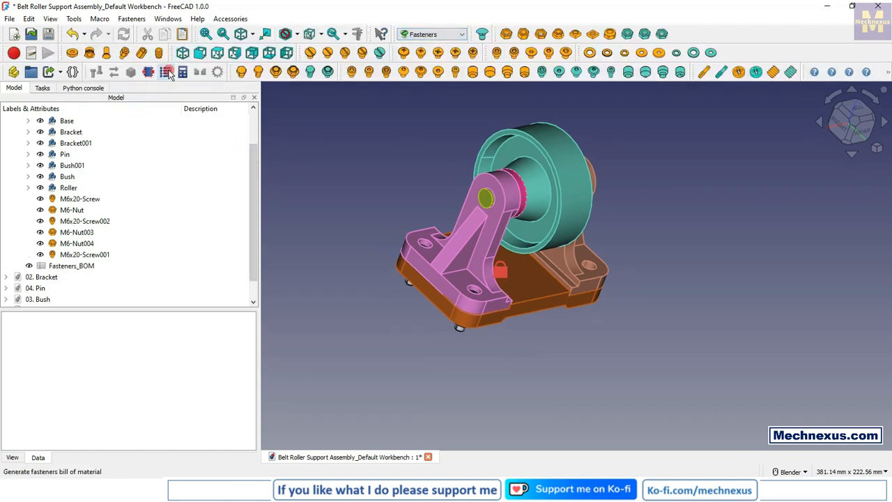
{"action": "double_click", "coordinate": [60, 268]}
Step: Set the background colour of cells A1 to C3 in the Fasteners_BOM spreadsheet to black
{"action": "left_click_drag", "start_coordinate": [309, 124], "coordinate": [471, 168]}
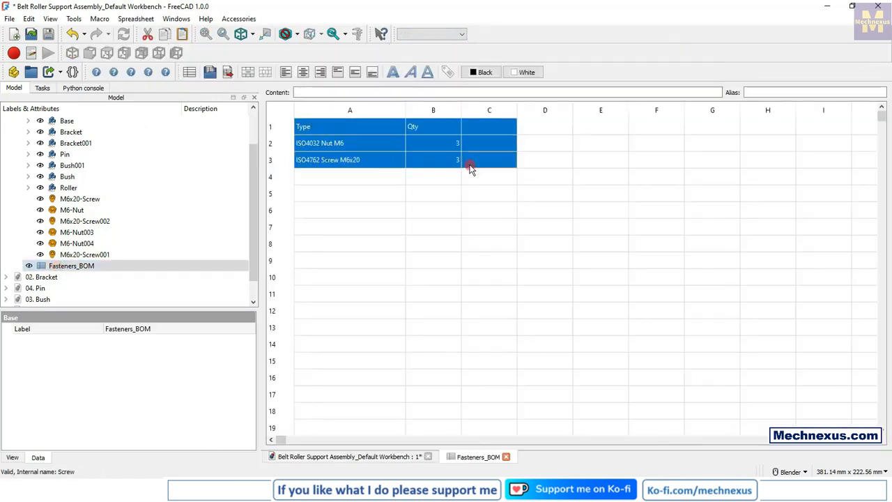
{"action": "left_click", "coordinate": [525, 72]}
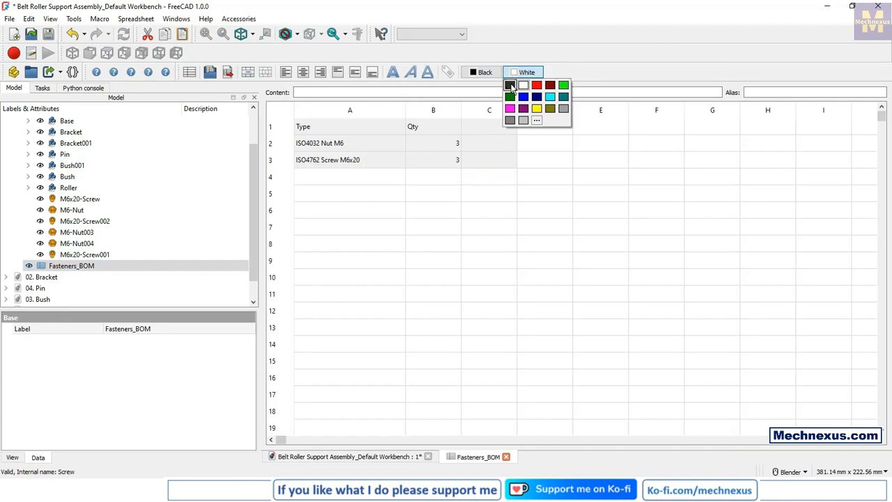
{"action": "left_click", "coordinate": [510, 85]}
{"action": "left_click", "coordinate": [450, 244]}
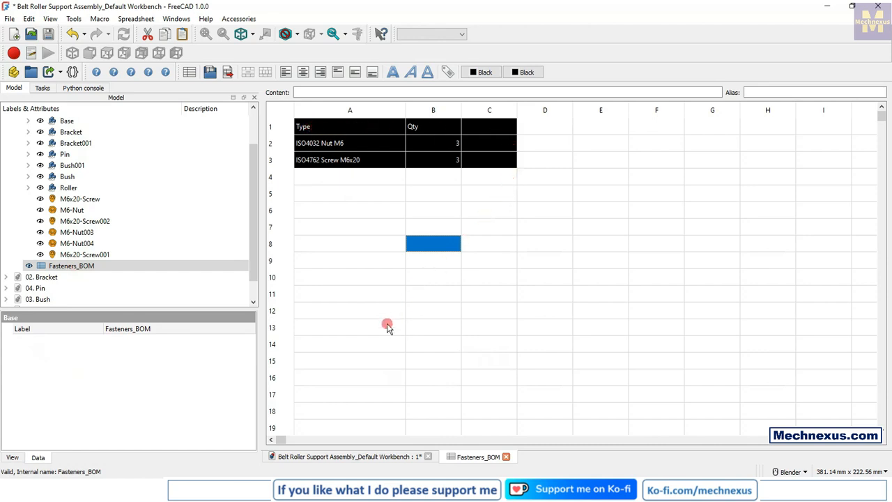
{"action": "left_click", "coordinate": [329, 331]}
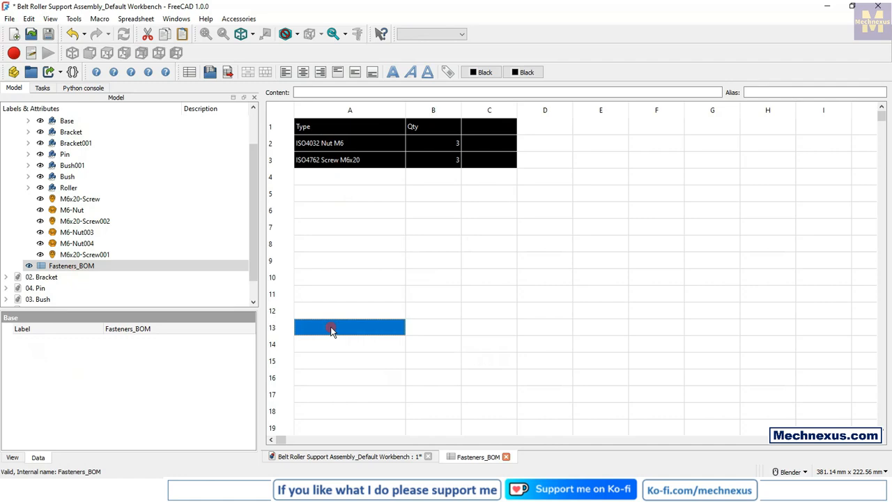
Step: Return to the assembly's 3D view and examine the screws and nuts in the brackets and base from several angles
{"action": "left_click", "coordinate": [326, 457]}
{"action": "left_click", "coordinate": [468, 342]}
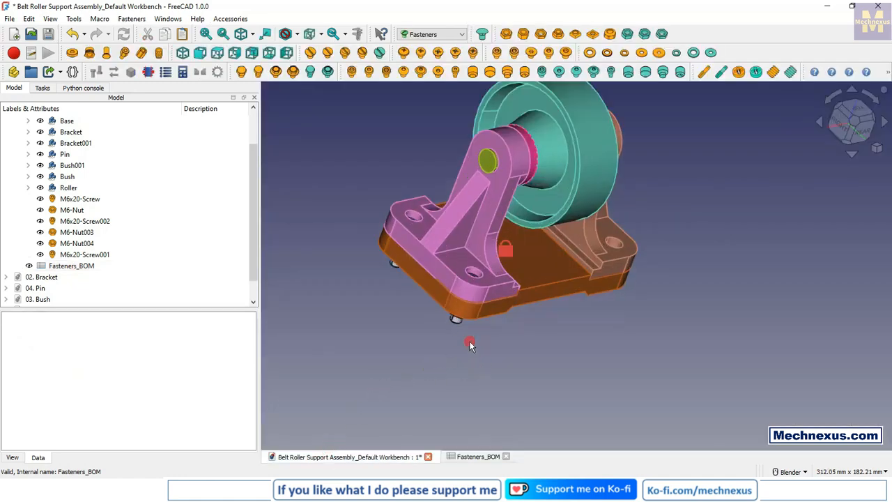
{"action": "middle_click_drag", "start_coordinate": [468, 343], "coordinate": [438, 358]}
{"action": "scroll", "coordinate": [322, 349], "scroll_direction": "up", "scroll_amount": 2}
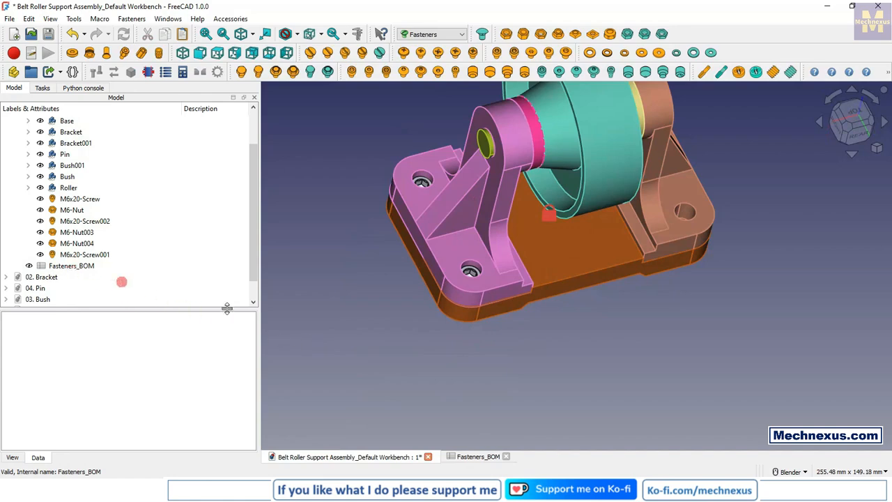
{"action": "scroll", "coordinate": [394, 369], "scroll_direction": "down", "scroll_amount": 1}
{"action": "scroll", "coordinate": [681, 222], "scroll_direction": "down", "scroll_amount": 1}
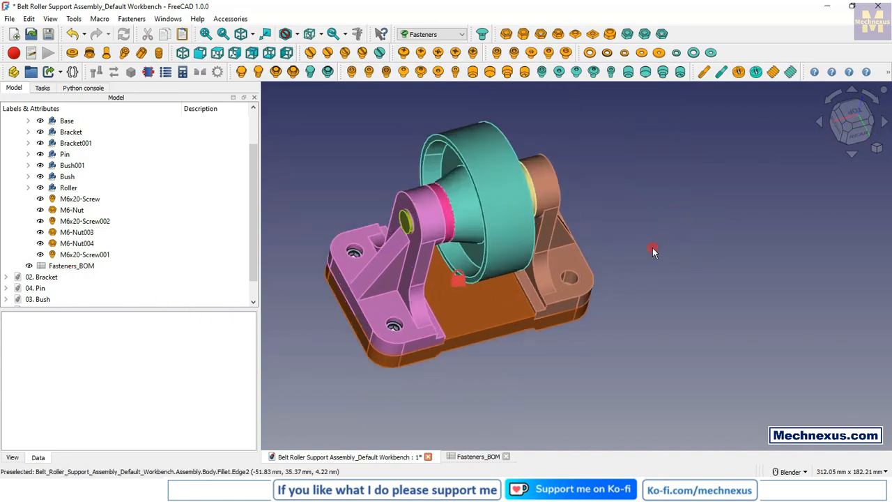
{"action": "scroll", "coordinate": [654, 240], "scroll_direction": "up", "scroll_amount": 2}
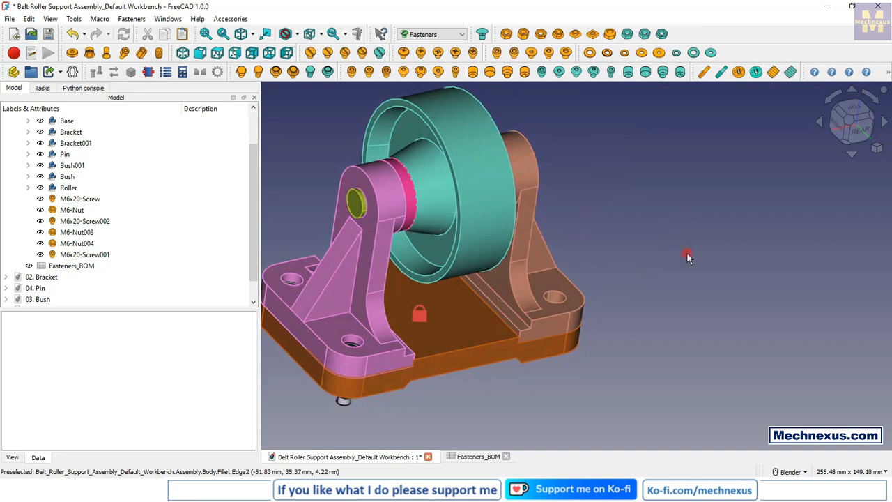
{"action": "scroll", "coordinate": [687, 257], "scroll_direction": "down", "scroll_amount": 2}
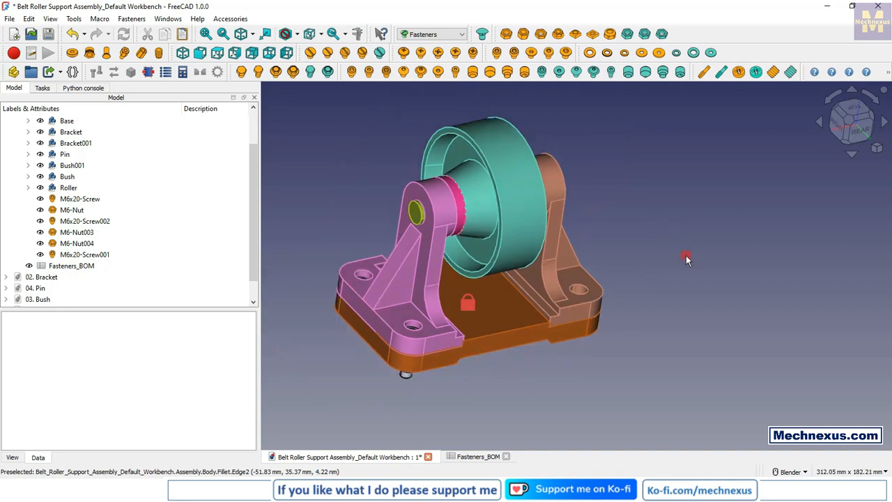